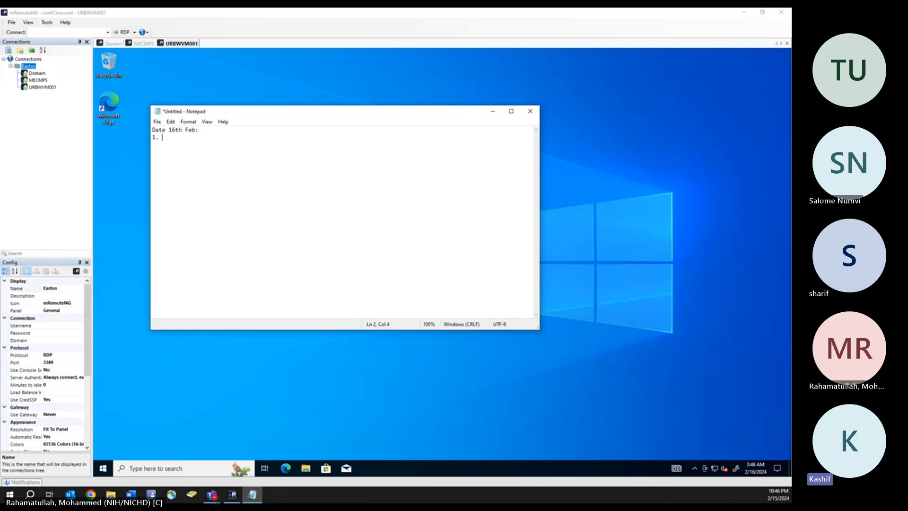
- Type task 1 in Notepad: 'Install ADDS role in Domain server, to make that server as domain controller.'
{"action": "type", "text": "Install AD"}
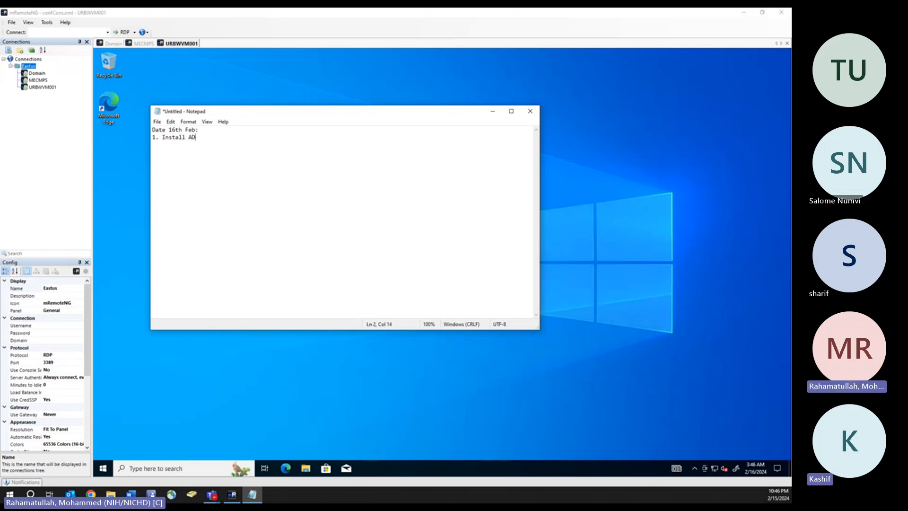
{"action": "type", "text": "DS "}
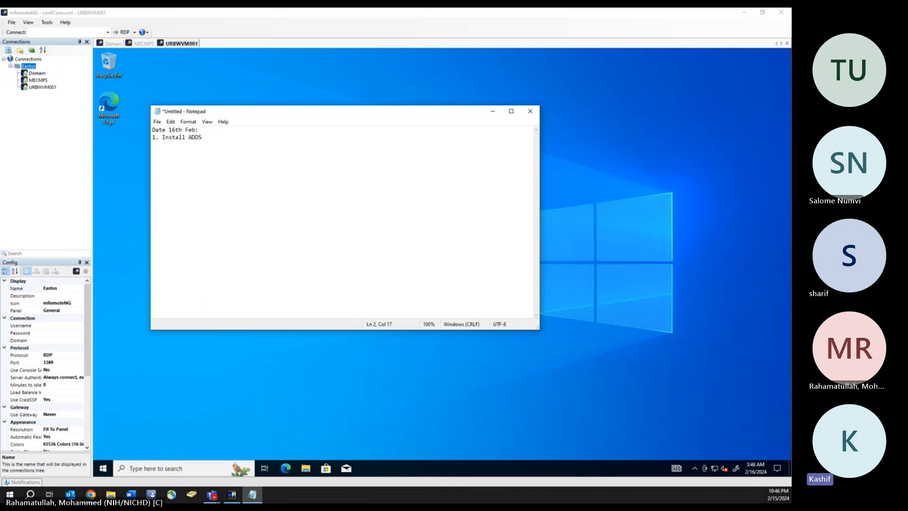
{"action": "type", "text": "role in D"}
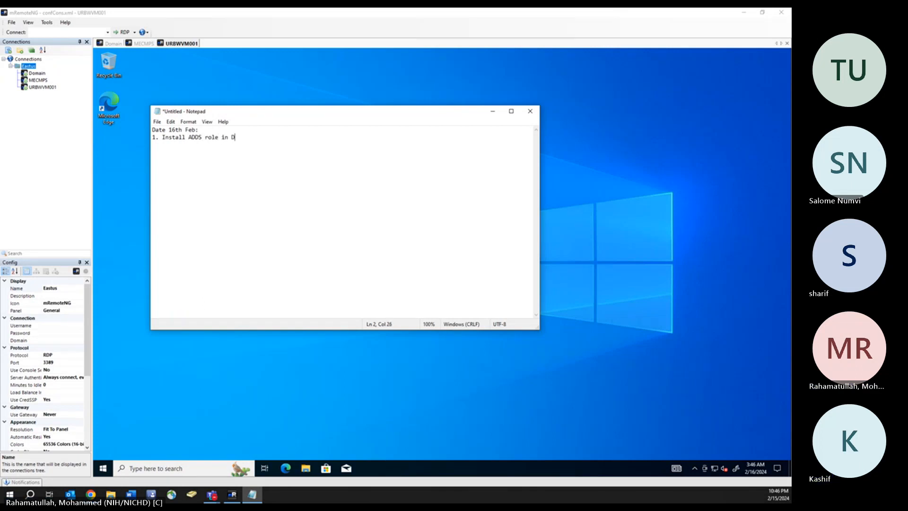
{"action": "type", "text": "omain server"}
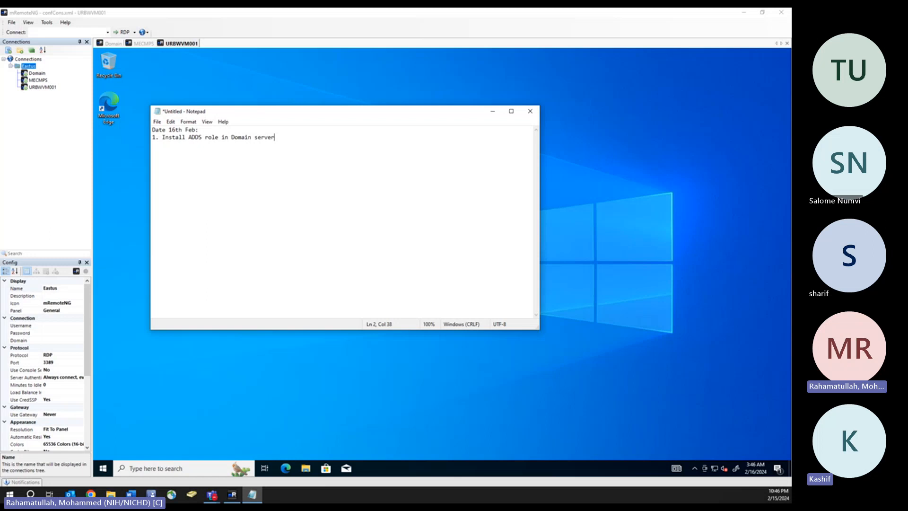
{"action": "type", "text": ", to"}
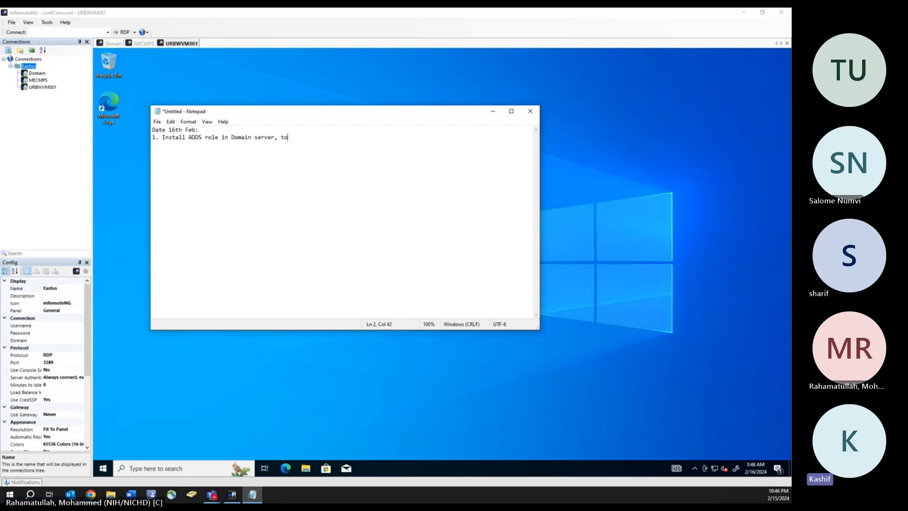
{"action": "type", "text": " make that"}
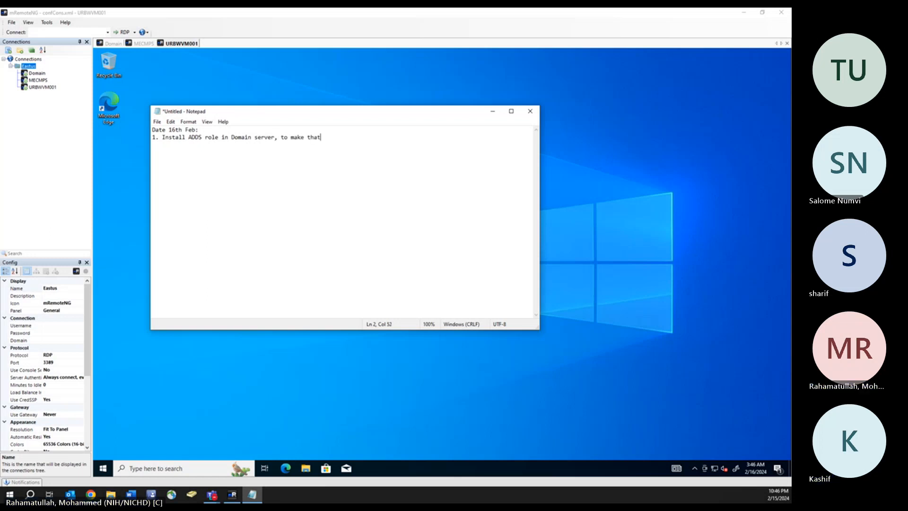
{"action": "type", "text": " server as domain controla"}
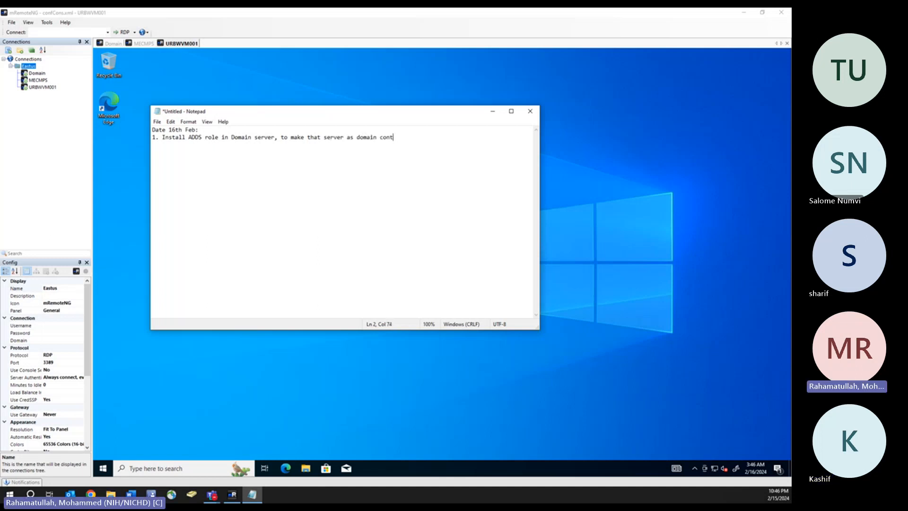
{"action": "key", "text": "BackSpace"}
{"action": "key", "text": "BackSpace"}
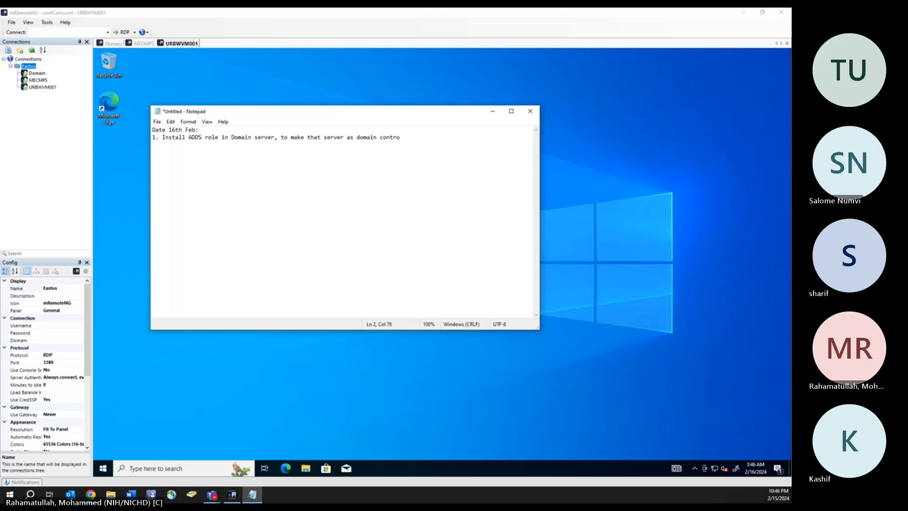
{"action": "type", "text": "ler."}
- Minimize Notepad and launch the Add Roles and Features Wizard in the Domain server session
{"action": "left_click", "coordinate": [488, 115]}
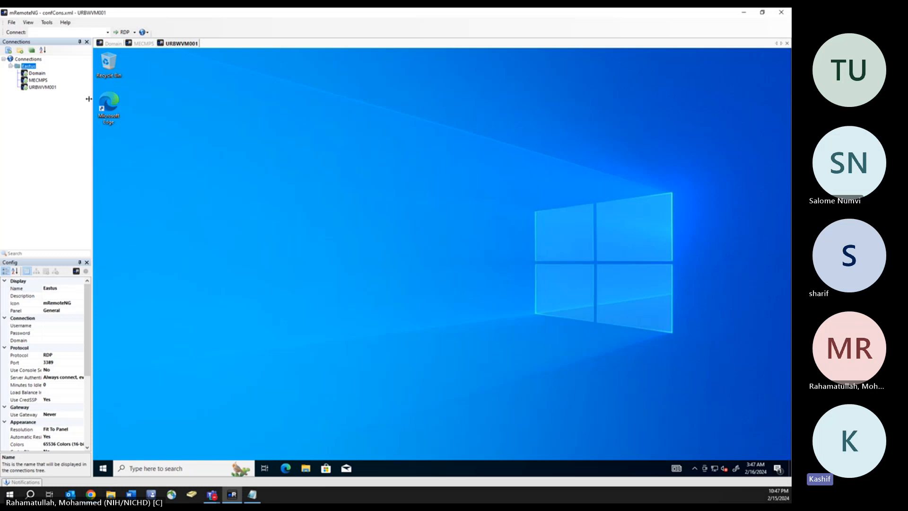
{"action": "left_click", "coordinate": [37, 75]}
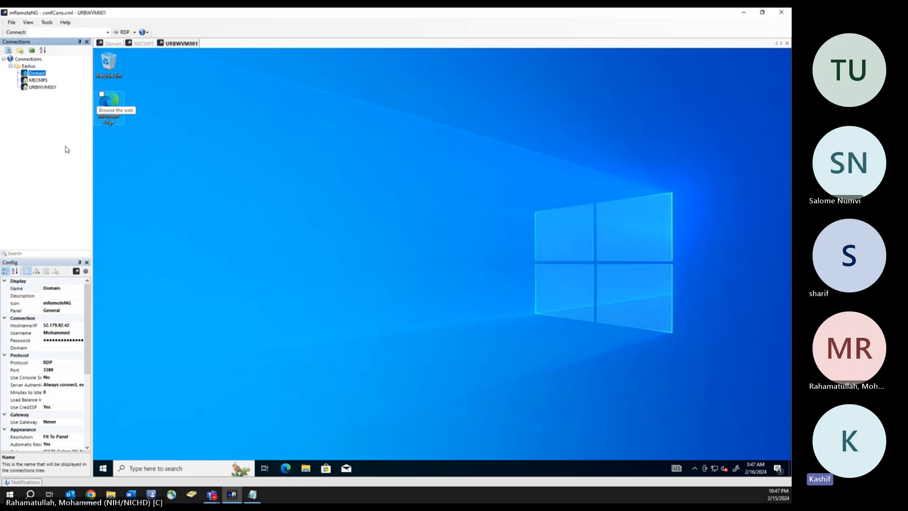
{"action": "left_click", "coordinate": [115, 44]}
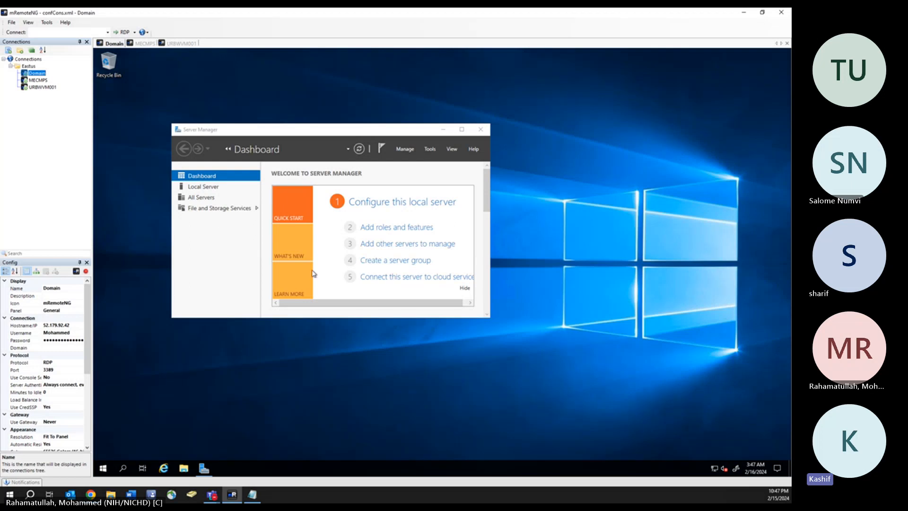
{"action": "left_click", "coordinate": [397, 232]}
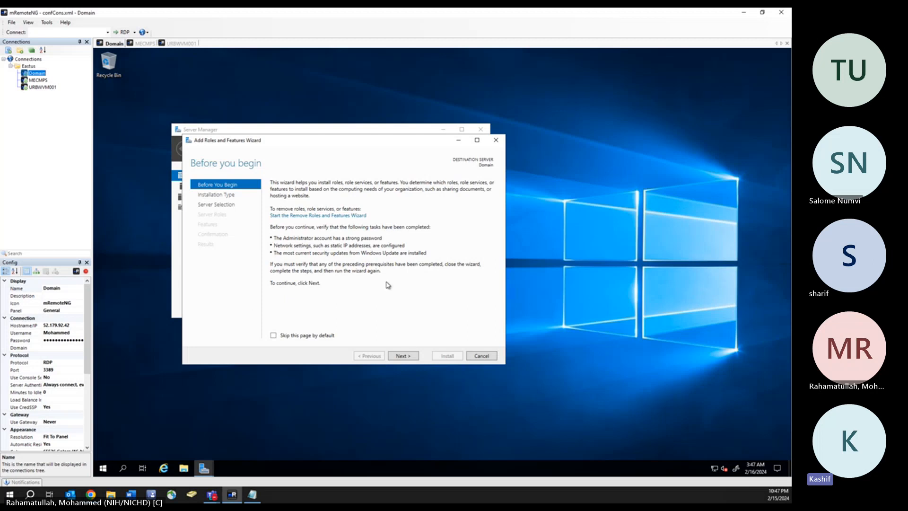
- Select Active Directory Domain Services with its management tools and start installing it on Domain
{"action": "left_click", "coordinate": [403, 356]}
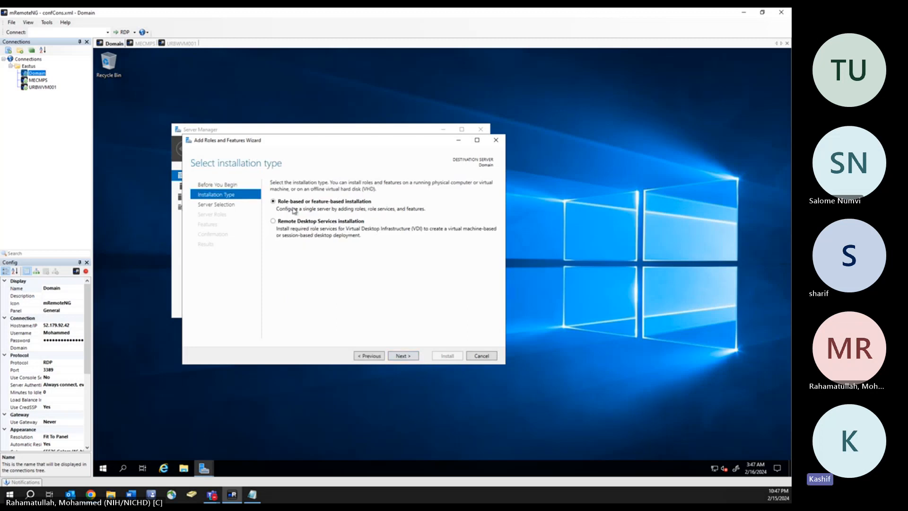
{"action": "left_click", "coordinate": [405, 360]}
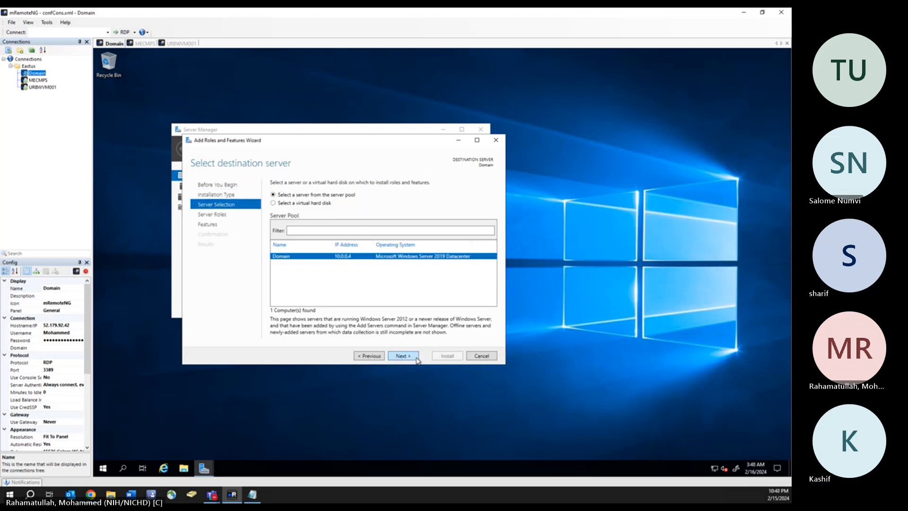
{"action": "left_click", "coordinate": [405, 359]}
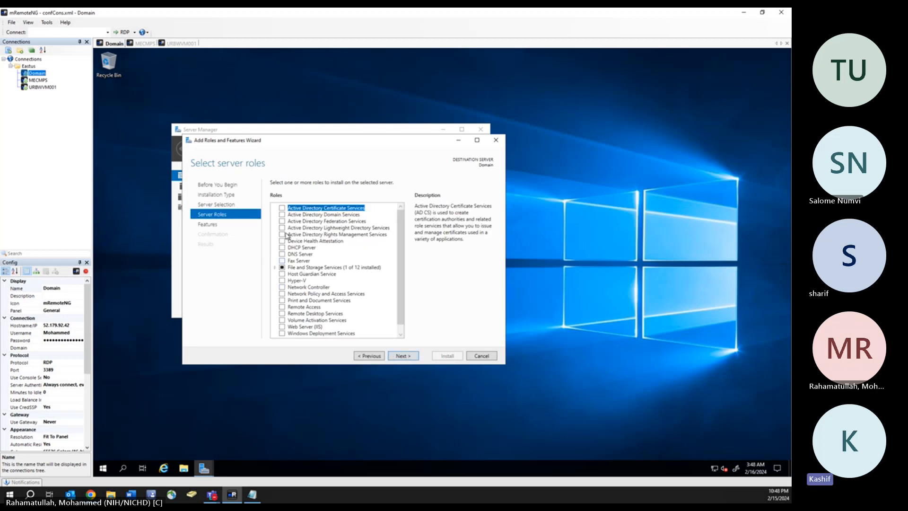
{"action": "left_click", "coordinate": [283, 215]}
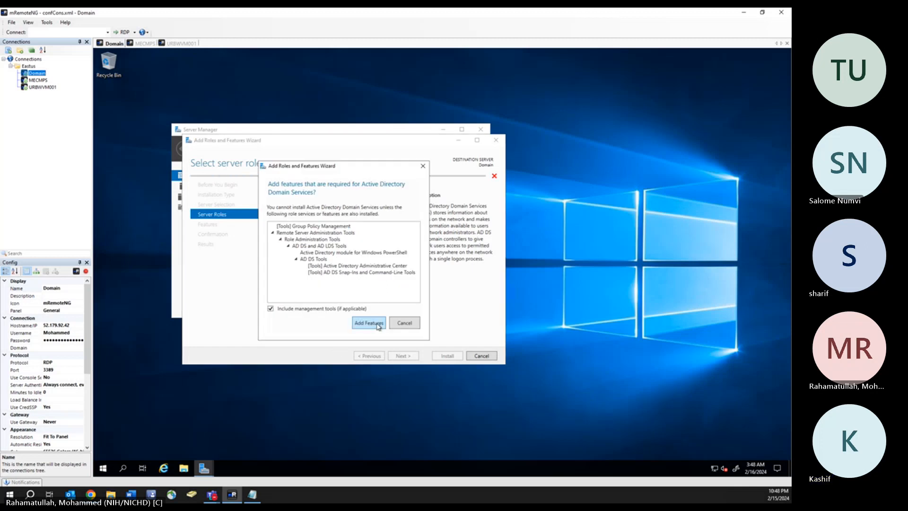
{"action": "left_click", "coordinate": [369, 323]}
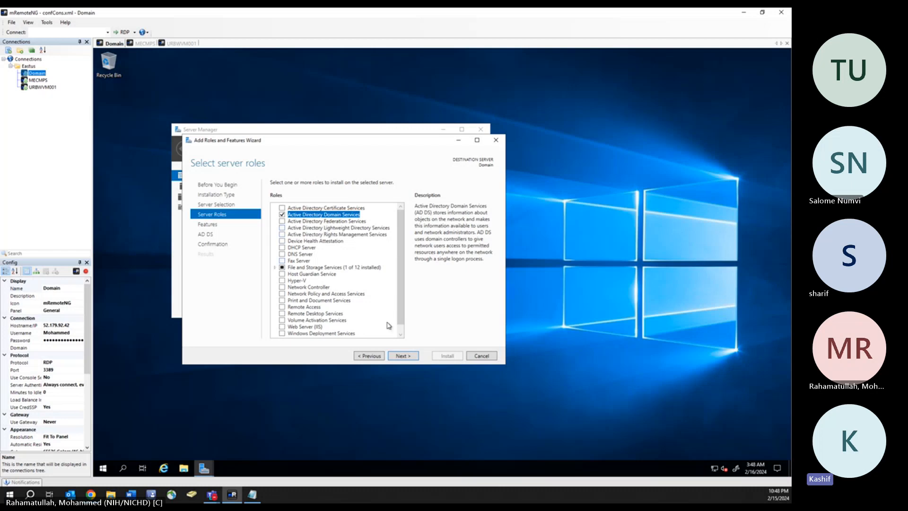
{"action": "left_click", "coordinate": [409, 360]}
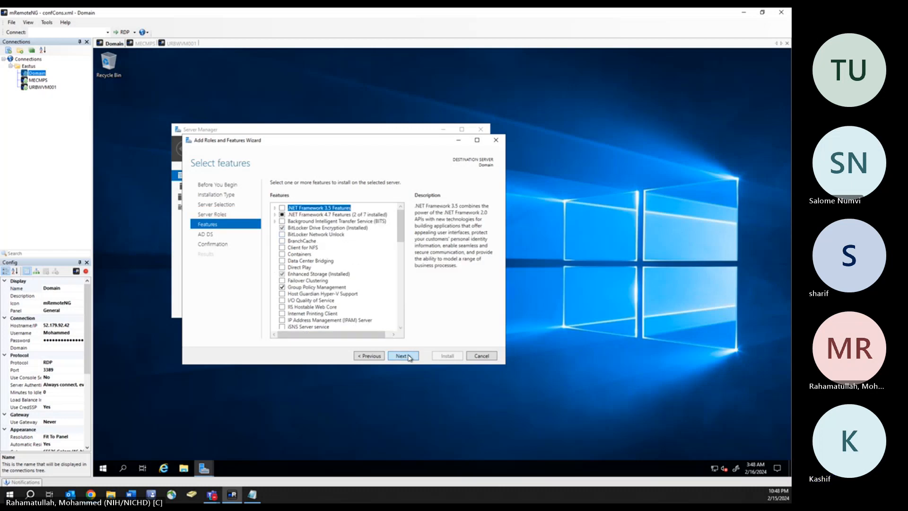
{"action": "left_click", "coordinate": [409, 358]}
{"action": "left_click", "coordinate": [409, 359]}
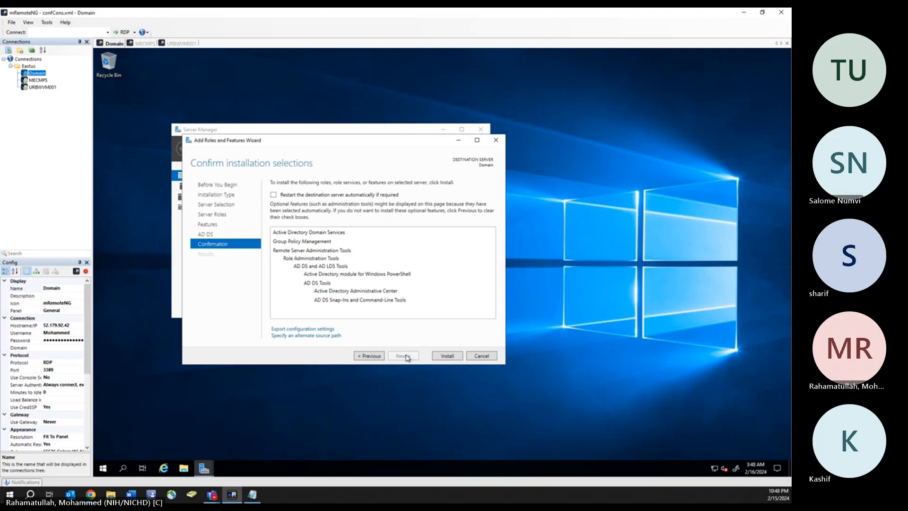
{"action": "left_click", "coordinate": [447, 356]}
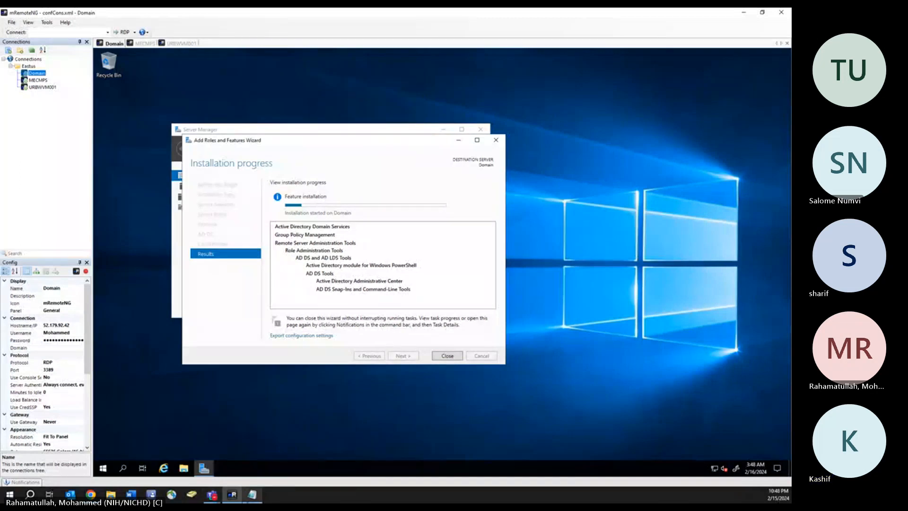
- Add task 2 in Notepad: 'Install bellow role and featuare on MECMPS server'
{"action": "left_click", "coordinate": [252, 495]}
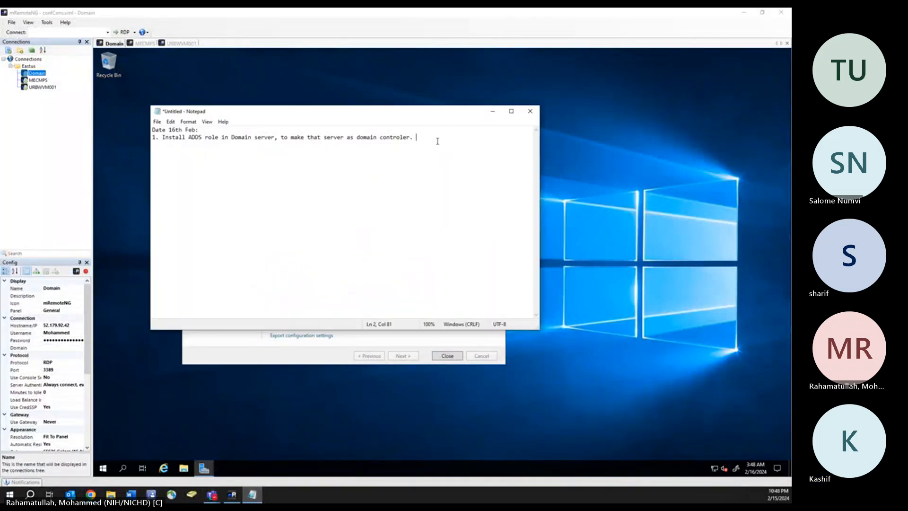
{"action": "key", "text": "Return"}
{"action": "type", "text": "2. Install .Net"}
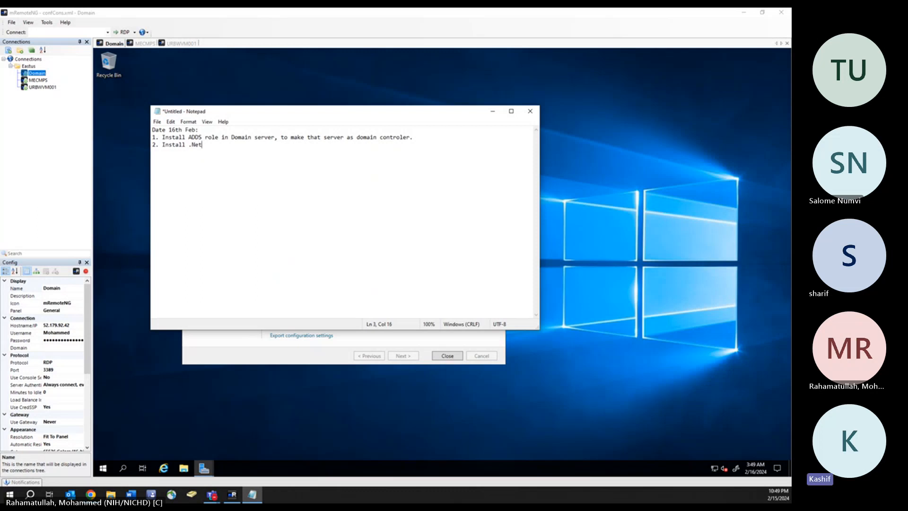
{"action": "type", "text": " frame work"}
{"action": "key", "text": "BackSpace"}
{"action": "key", "text": "BackSpace"}
{"action": "key", "text": "BackSpace"}
{"action": "key", "text": "BackSpace"}
{"action": "key", "text": "BackSpace"}
{"action": "key", "text": "BackSpace"}
{"action": "key", "text": "BackSpace"}
{"action": "key", "text": "BackSpace"}
{"action": "key", "text": "BackSpace"}
{"action": "key", "text": "BackSpace"}
{"action": "key", "text": "BackSpace"}
{"action": "key", "text": "BackSpace"}
{"action": "key", "text": "BackSpace"}
{"action": "key", "text": "BackSpace"}
{"action": "key", "text": "BackSpace"}
{"action": "key", "text": "BackSpace"}
{"action": "type", "text": "belloe"}
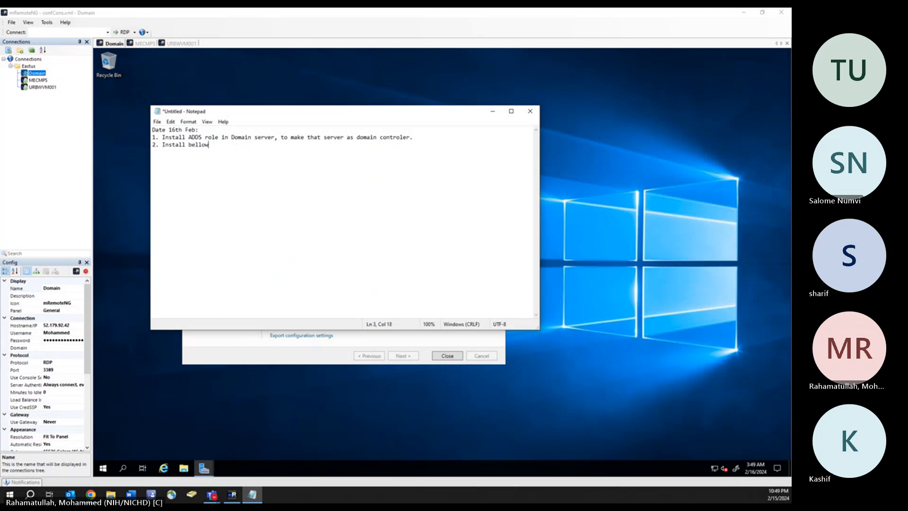
{"action": "type", "text": " role and featuare"}
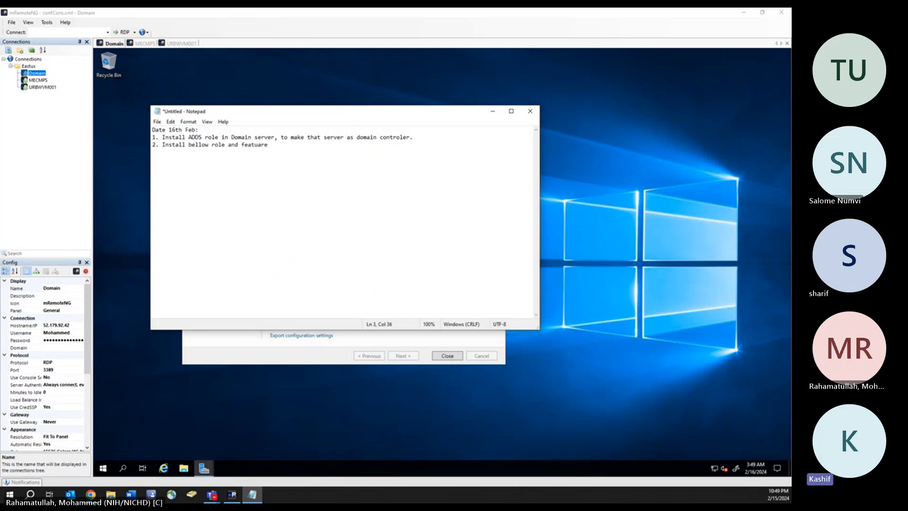
{"action": "type", "text": " on MEC"}
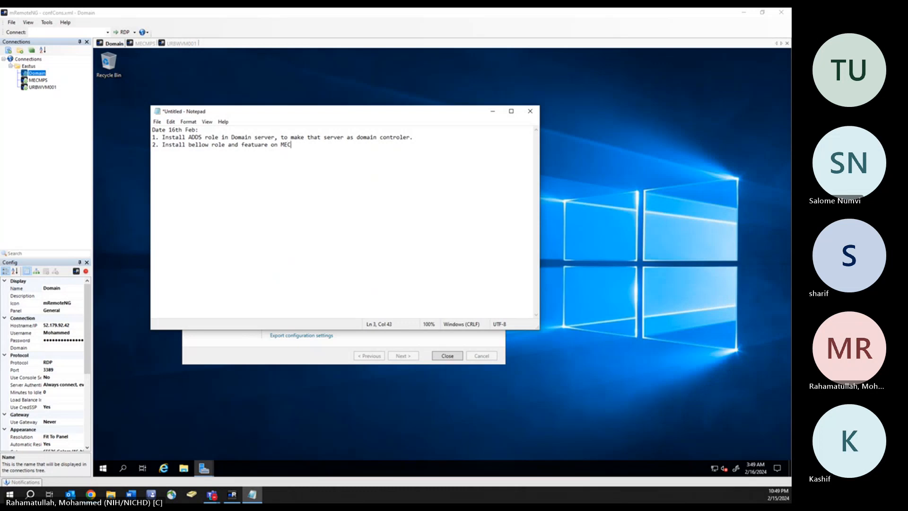
{"action": "type", "text": "MPS se"}
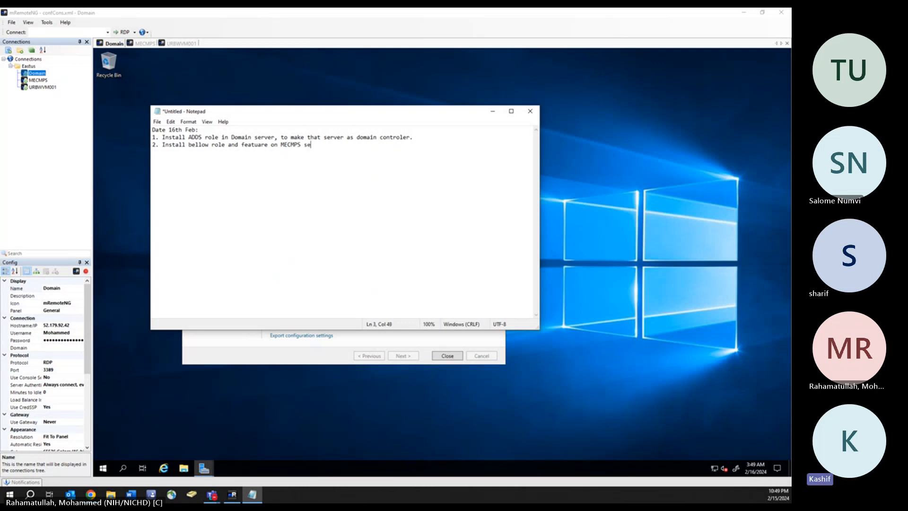
{"action": "type", "text": "rver"}
- Paste the MECMPS roles and features list as line 4 and turn off Word Wrap
{"action": "left_click", "coordinate": [493, 113]}
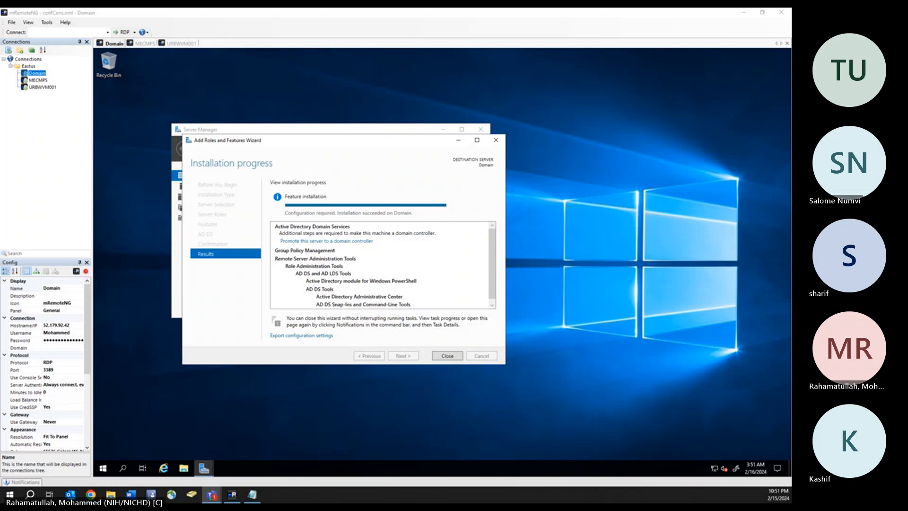
{"action": "key", "text": "alt+Tab"}
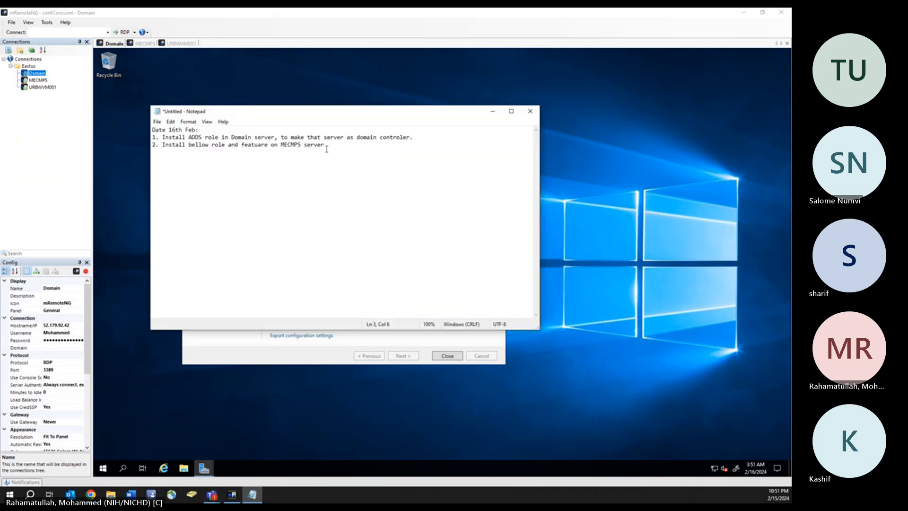
{"action": "left_click", "coordinate": [323, 155]}
{"action": "key", "text": "Return"}
{"action": "type", "text": "Web Server IIS, Dot Net 3.5, Dot Net 4.7, BITS, RDC, WSUS Tools, WA, ASP Dot Net 3.5, IIS 6 WMI Compatiblity, IIS Management Scripts and tools"}
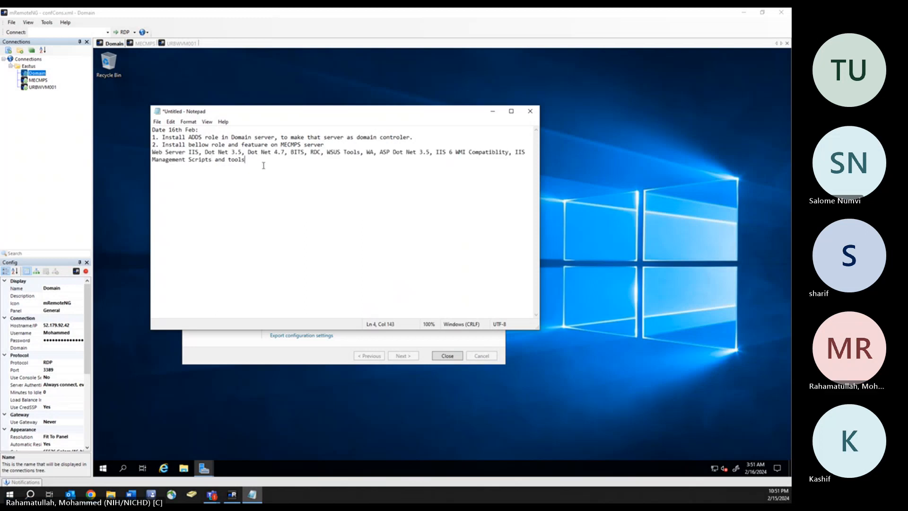
{"action": "left_click", "coordinate": [222, 122]}
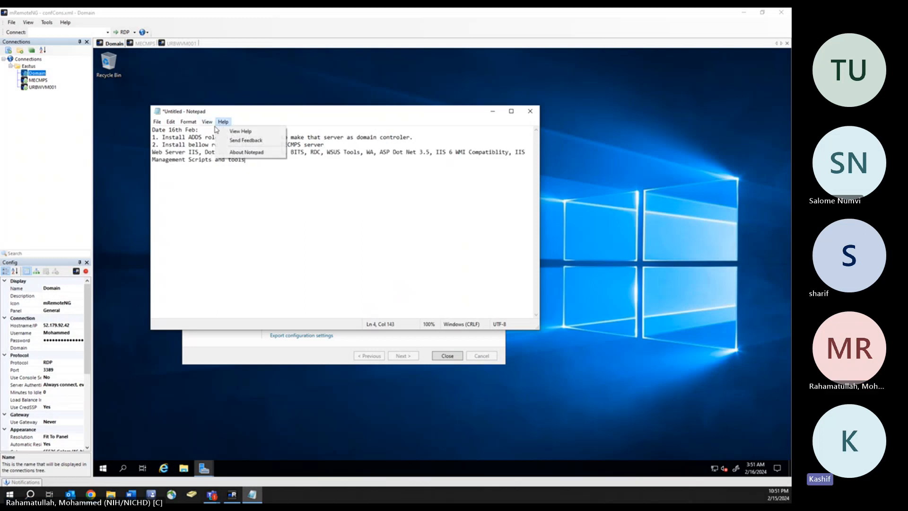
{"action": "mouse_move", "coordinate": [208, 122]}
{"action": "left_click", "coordinate": [201, 131]}
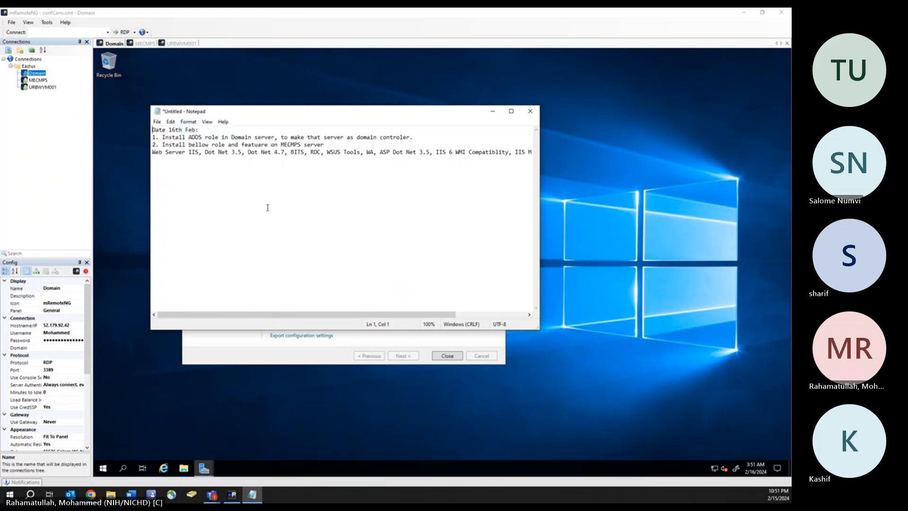
- Extend task 2 with 'to make that server as a primary site server.' and close the finished wizard
{"action": "left_click", "coordinate": [268, 208]}
{"action": "mouse_move", "coordinate": [443, 315]}
{"action": "left_mouse_down"}
{"action": "mouse_move", "coordinate": [504, 310]}
{"action": "mouse_move", "coordinate": [444, 312]}
{"action": "left_mouse_up"}
{"action": "type", "text": "to make t"}
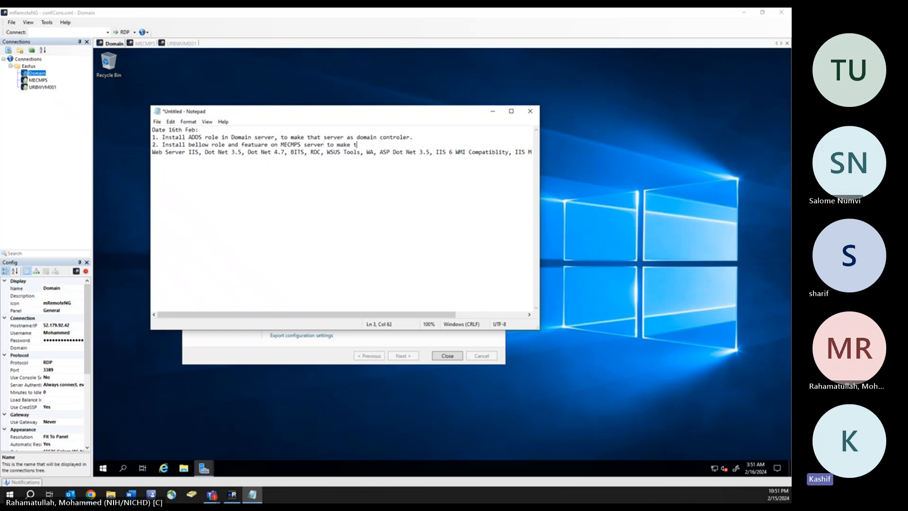
{"action": "type", "text": "hat serve"}
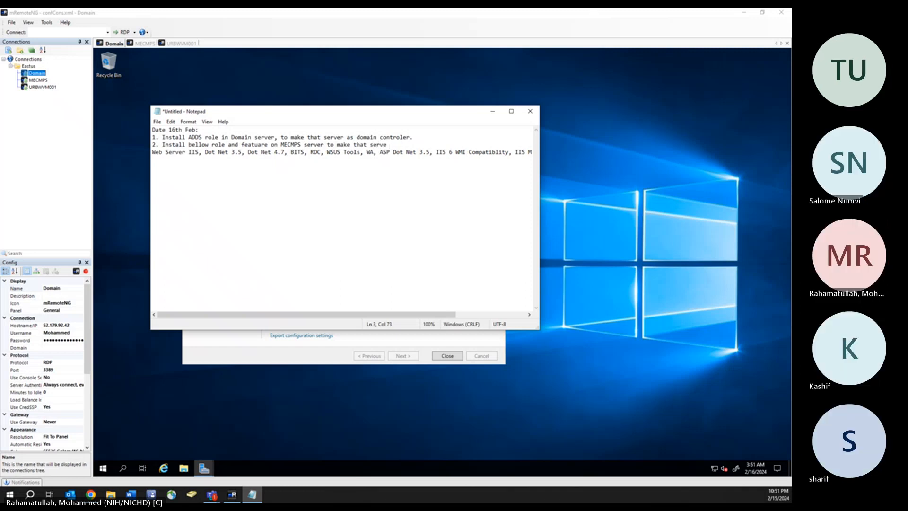
{"action": "key", "text": "BackSpace"}
{"action": "type", "text": "r as a primary site server."}
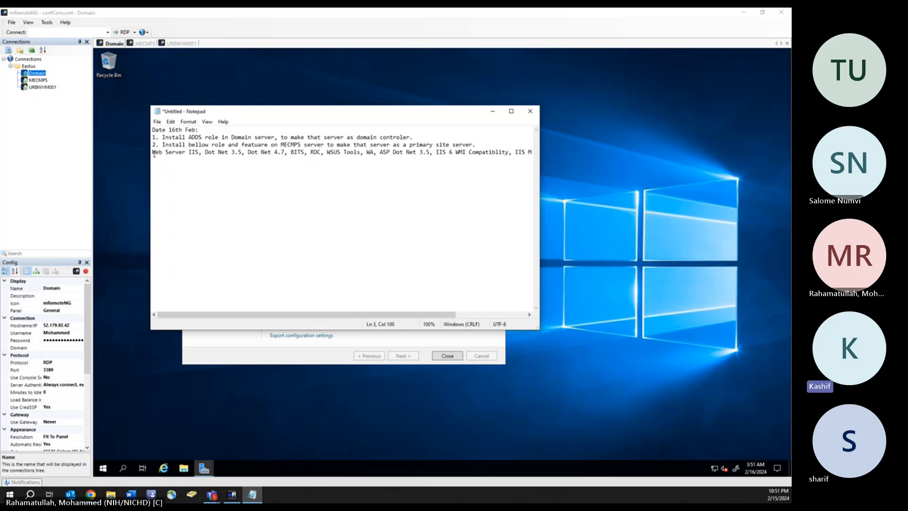
{"action": "left_click", "coordinate": [492, 114]}
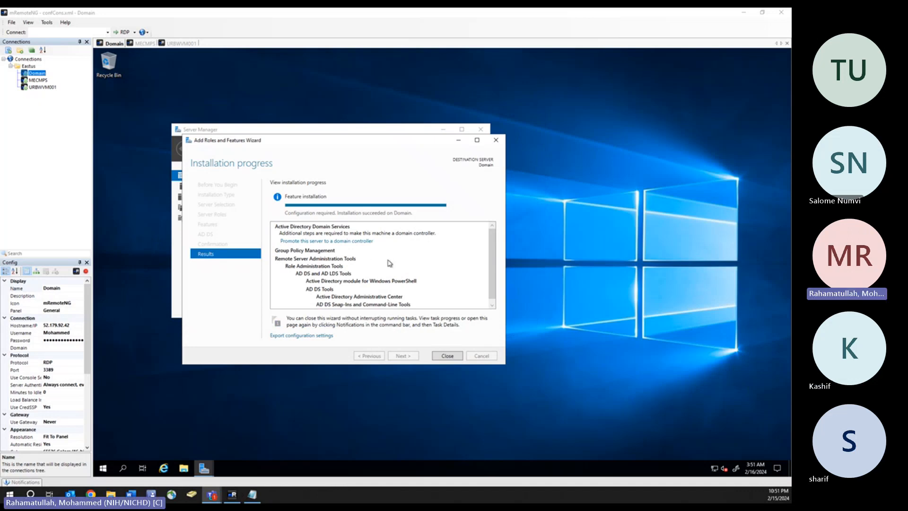
{"action": "left_click", "coordinate": [448, 356]}
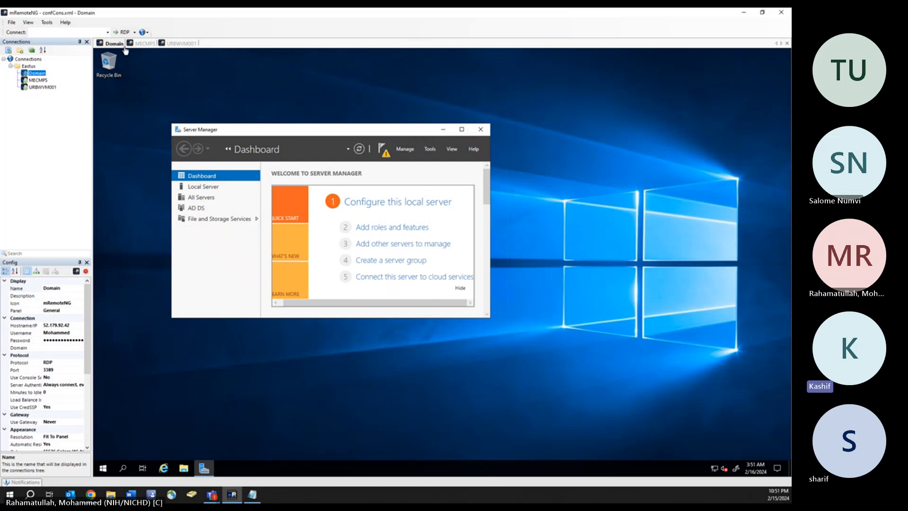
- On MECMPS, start the Add Roles and Features Wizard and select Web Server (IIS) with its tools
{"action": "left_click", "coordinate": [144, 43]}
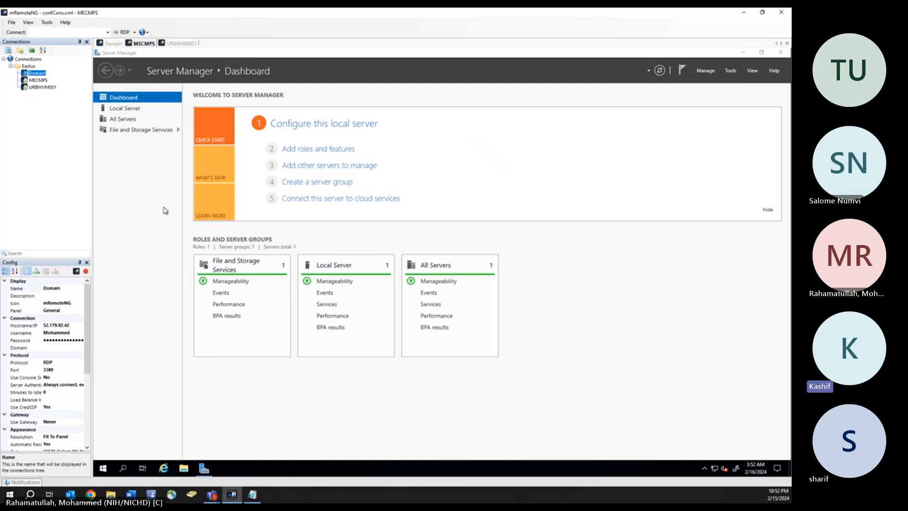
{"action": "left_click", "coordinate": [335, 150]}
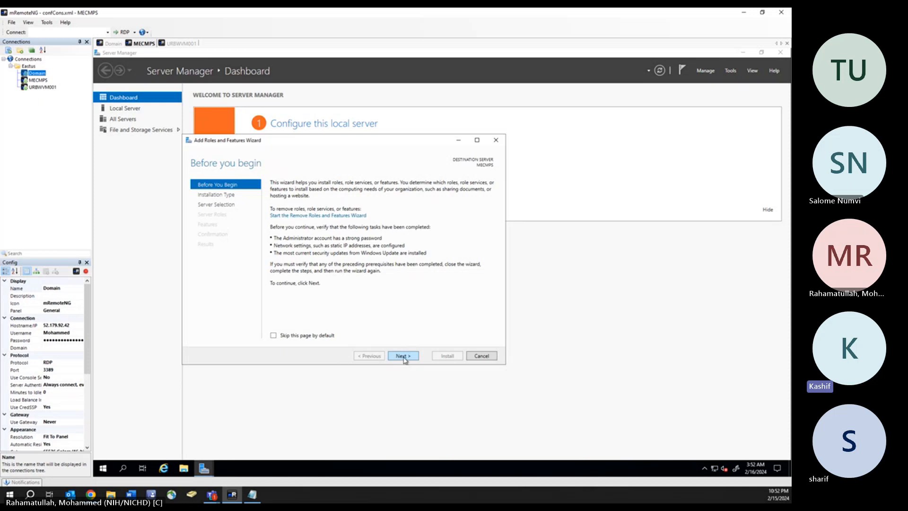
{"action": "left_click", "coordinate": [404, 359]}
{"action": "left_click", "coordinate": [403, 356]}
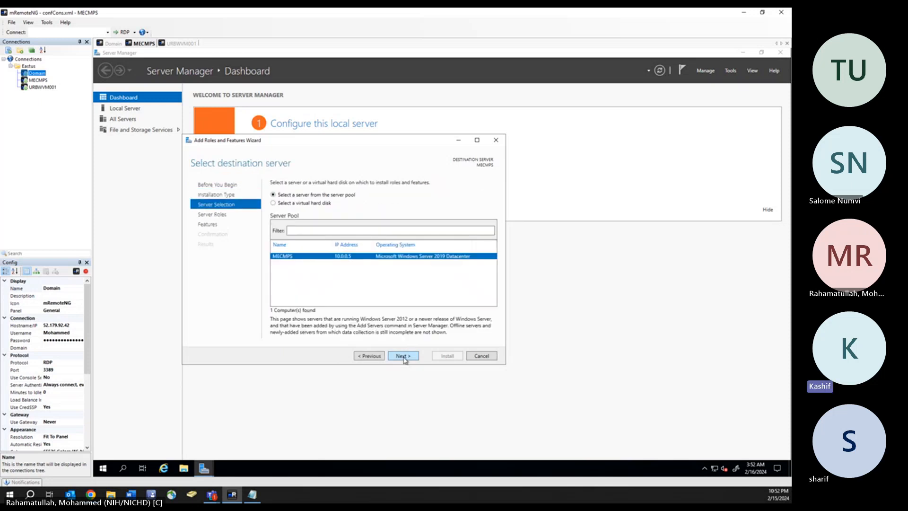
{"action": "left_click", "coordinate": [403, 357]}
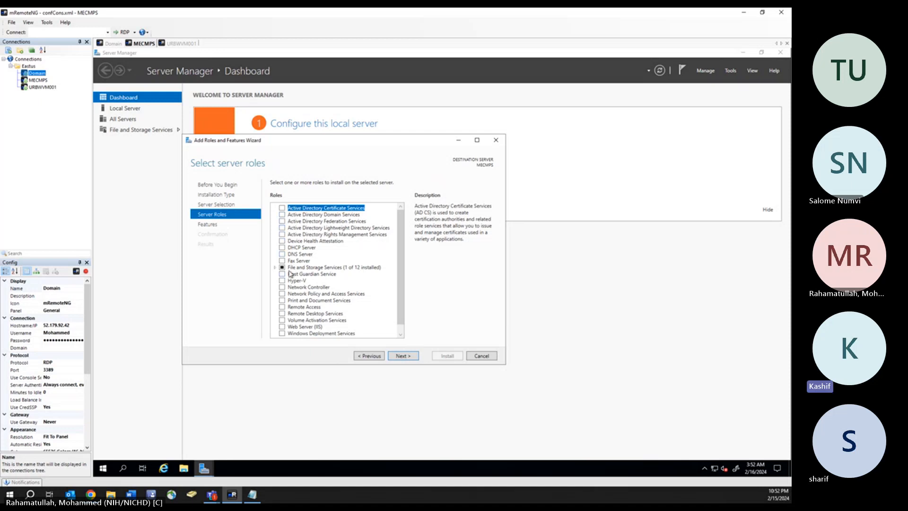
{"action": "left_click", "coordinate": [283, 327]}
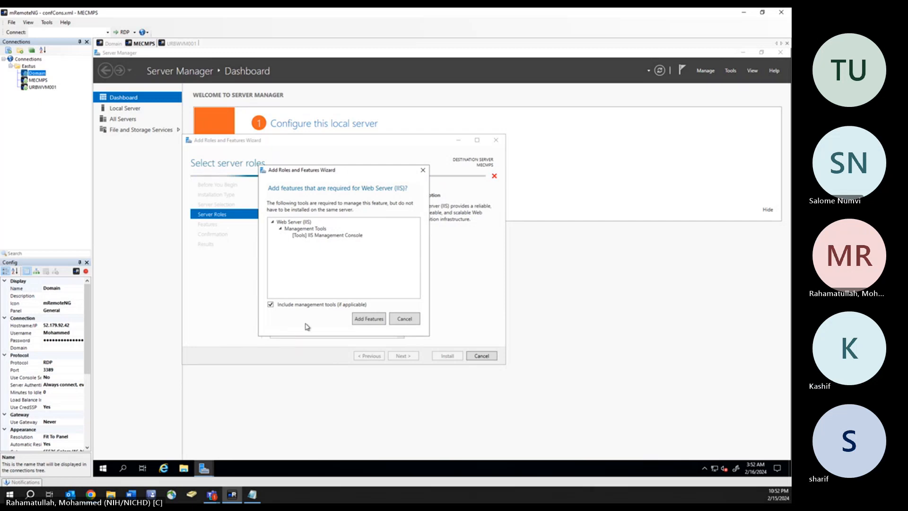
{"action": "left_click", "coordinate": [375, 319]}
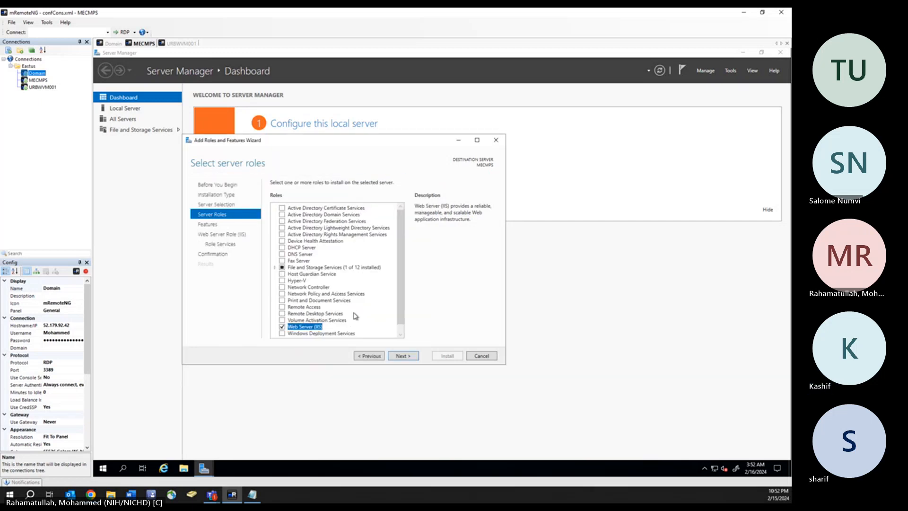
{"action": "left_click", "coordinate": [405, 358]}
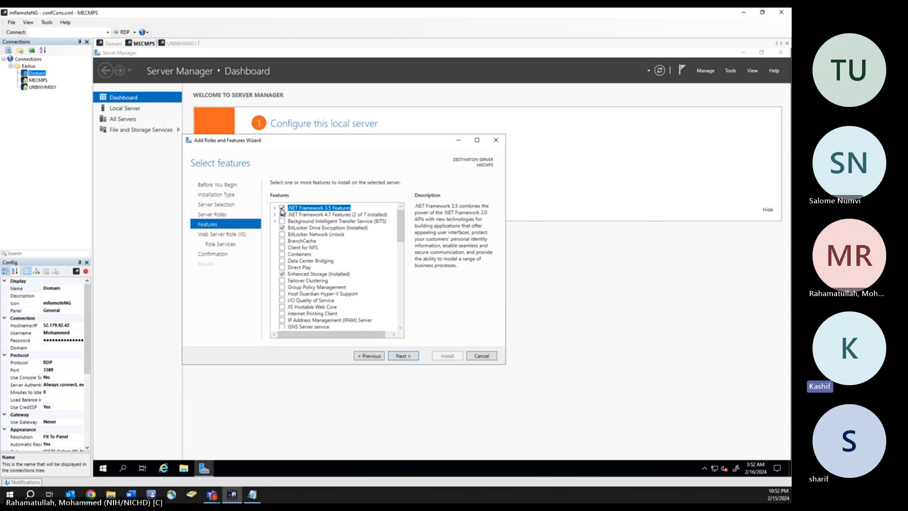
- Check HTTP Activation and Non-HTTP Activation under .NET Framework 3.5 Features
{"action": "left_click", "coordinate": [275, 209]}
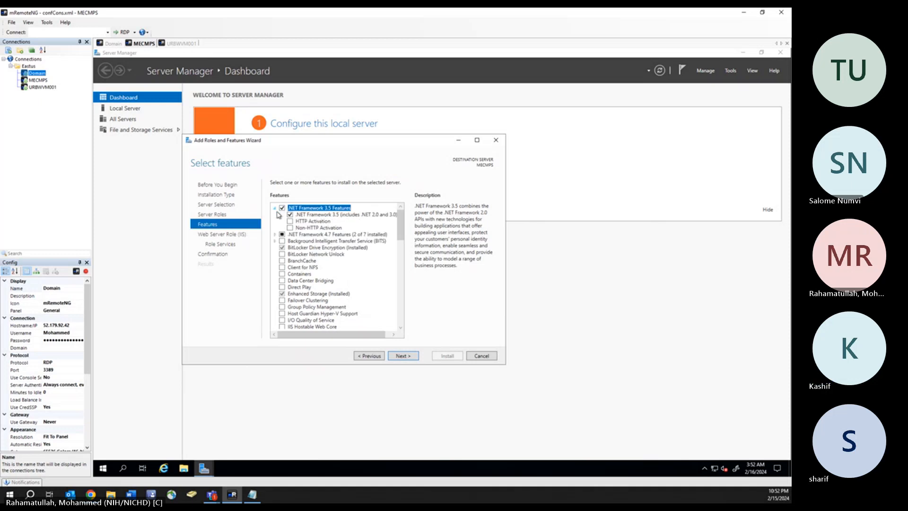
{"action": "left_click", "coordinate": [290, 221]}
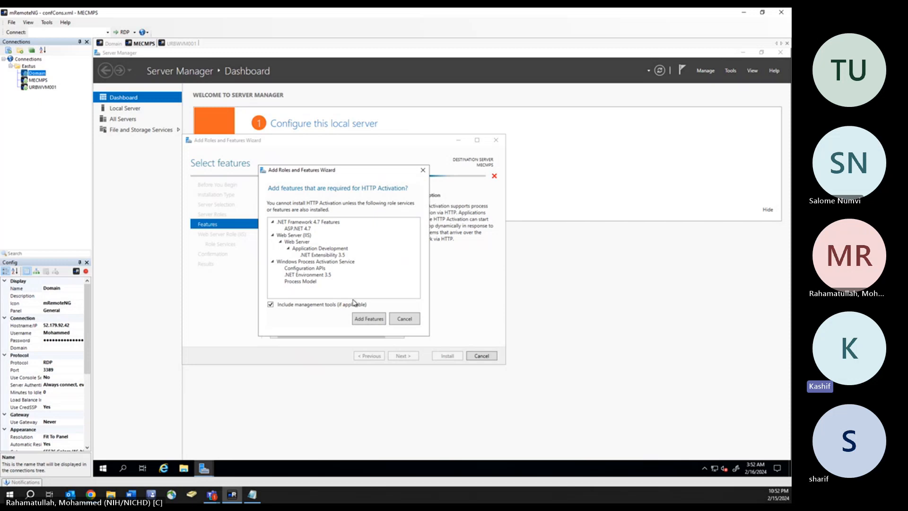
{"action": "left_click", "coordinate": [368, 319]}
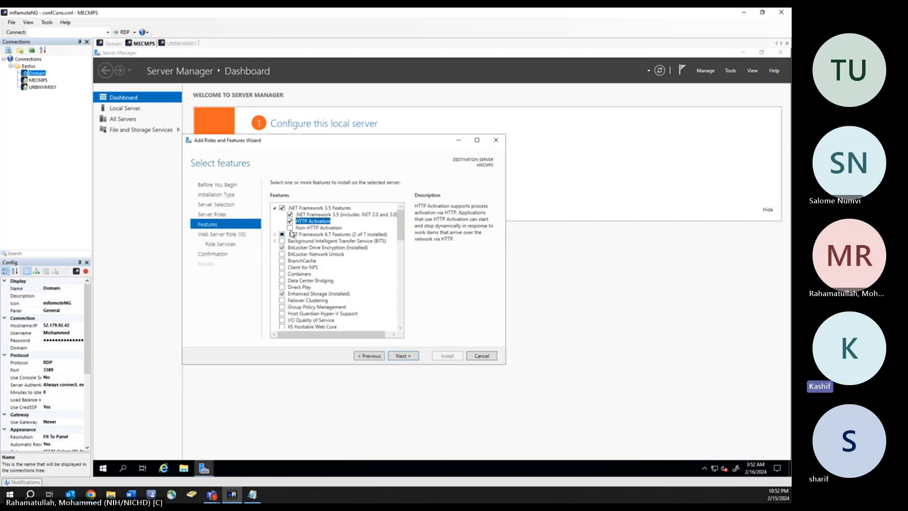
{"action": "left_click", "coordinate": [290, 229]}
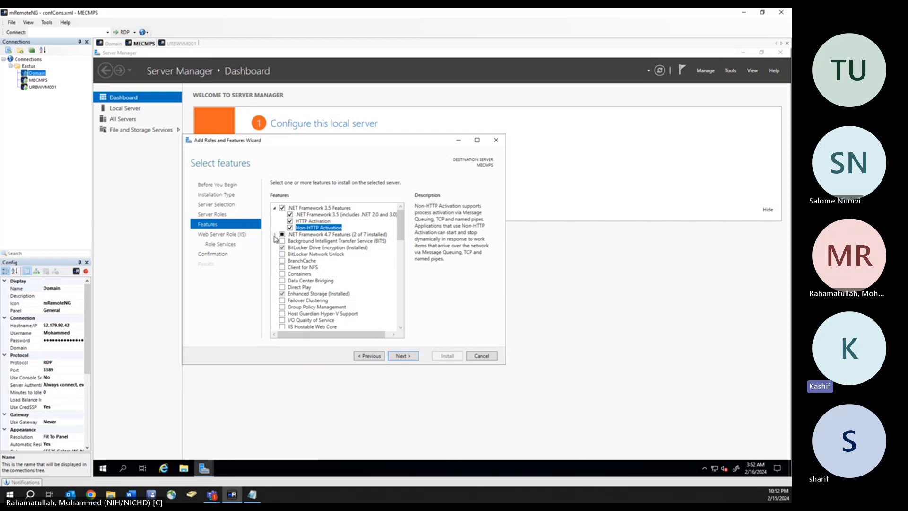
- Check WCF HTTP, MSMQ, Named Pipe and TCP Activation under .NET 4.7, plus BITS
{"action": "left_click", "coordinate": [275, 234]}
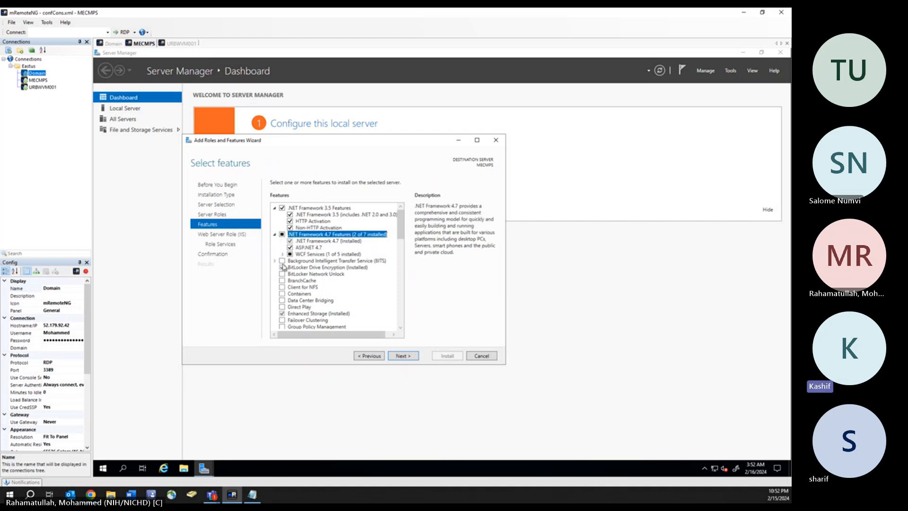
{"action": "left_click", "coordinate": [282, 254]}
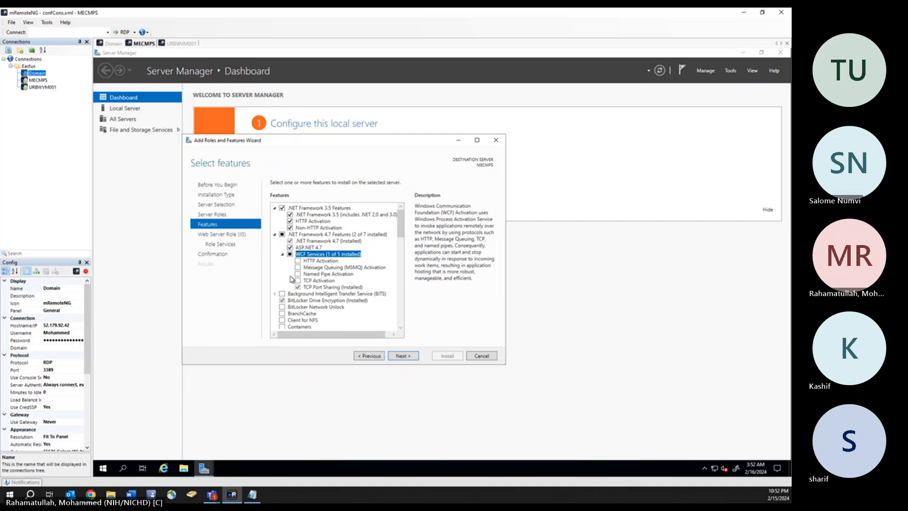
{"action": "left_click", "coordinate": [298, 261]}
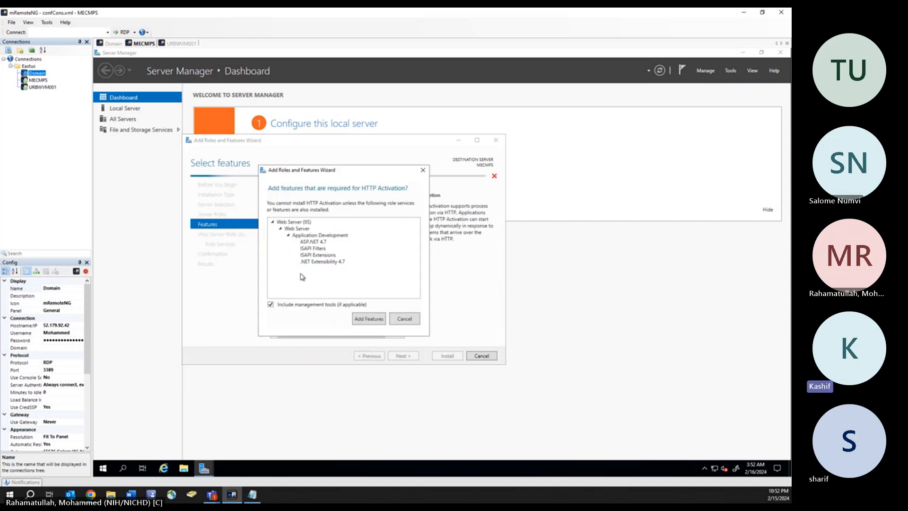
{"action": "left_click", "coordinate": [361, 319]}
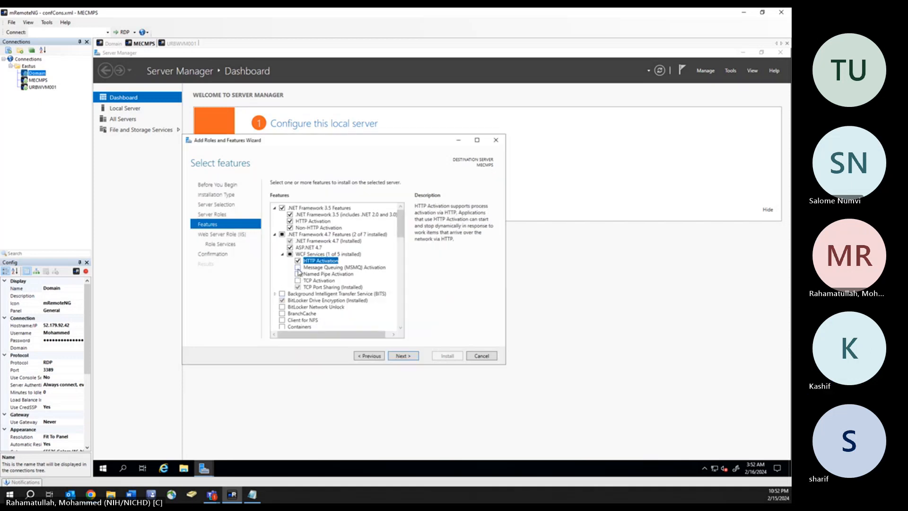
{"action": "left_click", "coordinate": [298, 268]}
{"action": "left_click", "coordinate": [363, 322]}
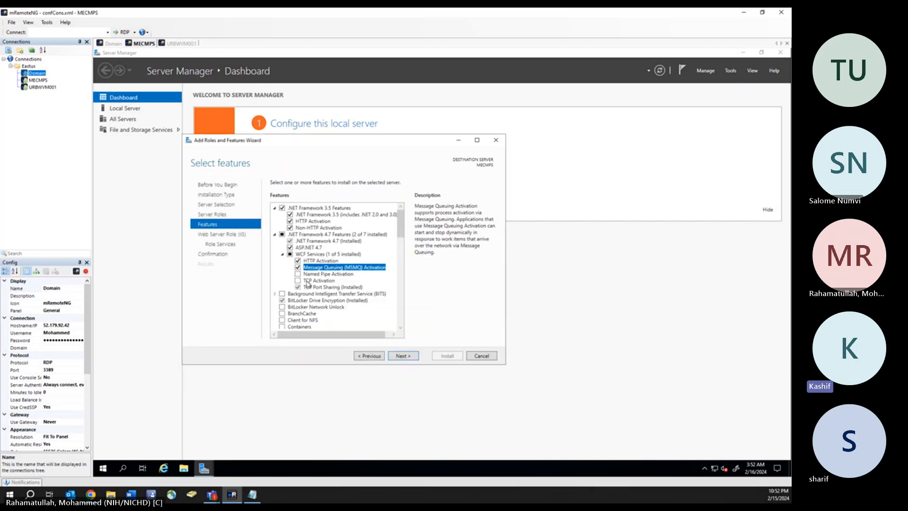
{"action": "left_click", "coordinate": [298, 274]}
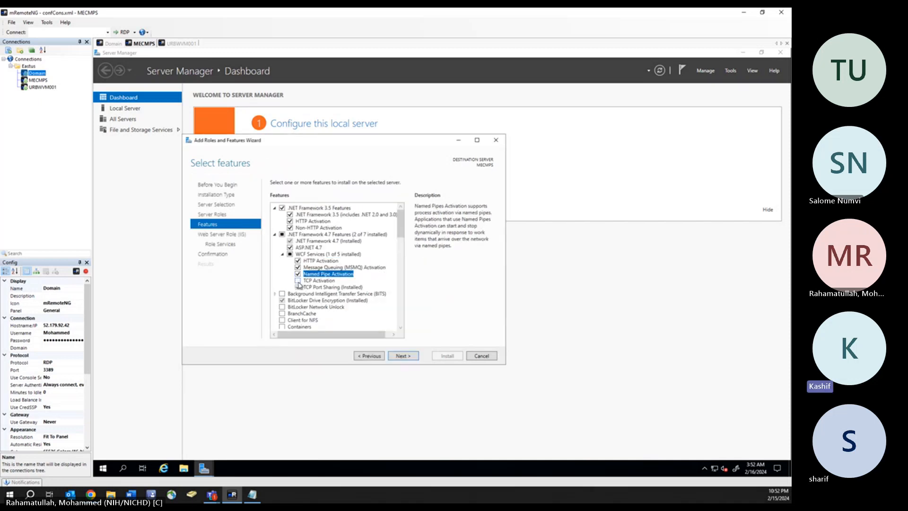
{"action": "left_click", "coordinate": [298, 281]}
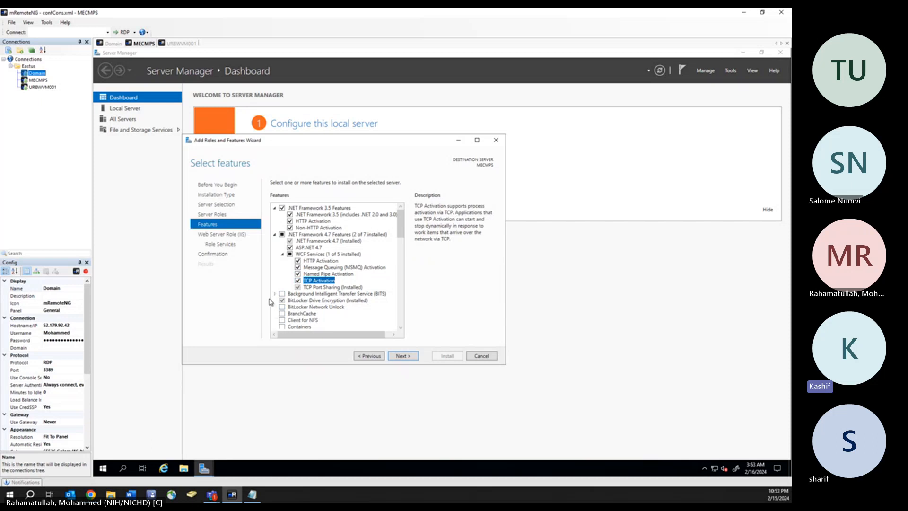
{"action": "left_click", "coordinate": [282, 293]}
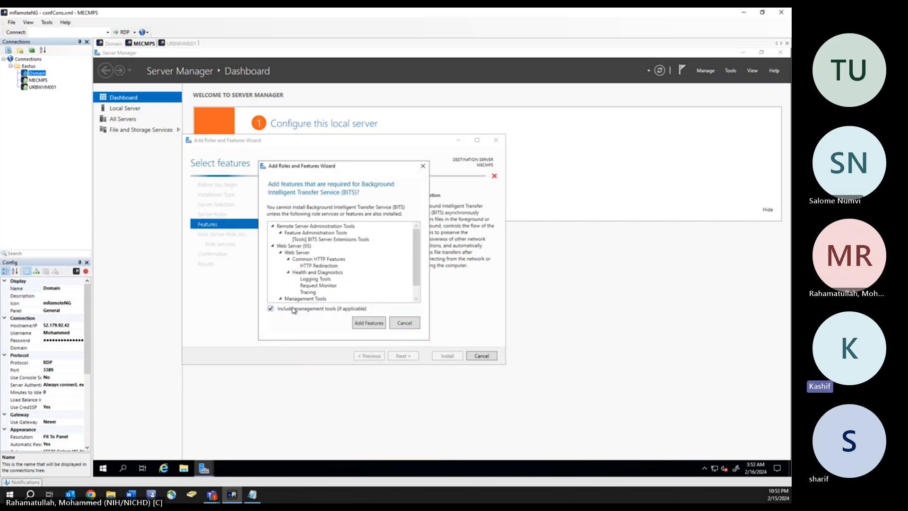
{"action": "left_click", "coordinate": [360, 326]}
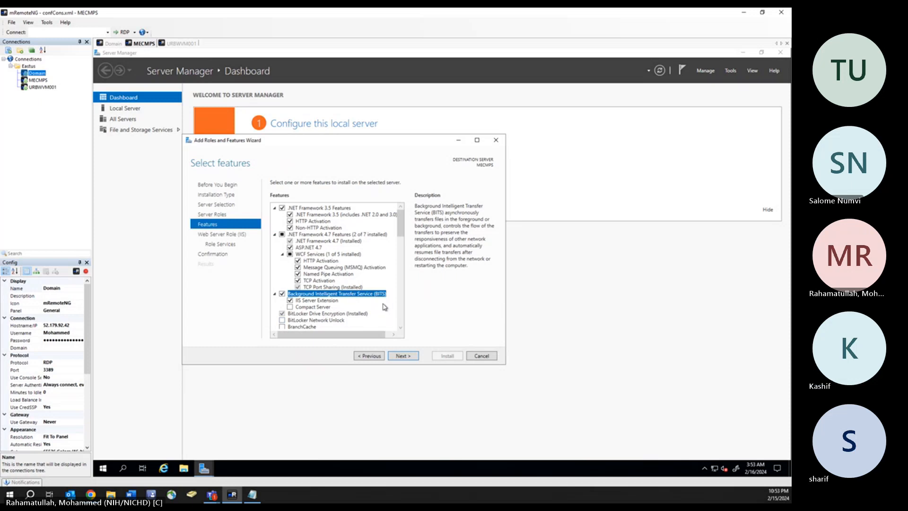
- Check Remote Differential Compression in the features list
{"action": "scroll", "coordinate": [385, 307], "scroll_direction": "down", "scroll_amount": 3}
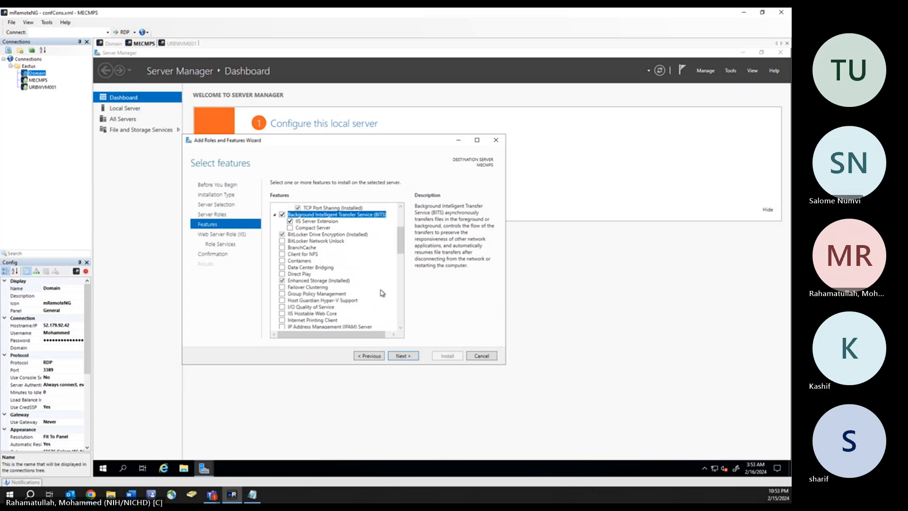
{"action": "scroll", "coordinate": [383, 295], "scroll_direction": "down", "scroll_amount": 3}
{"action": "scroll", "coordinate": [383, 295], "scroll_direction": "down", "scroll_amount": 2}
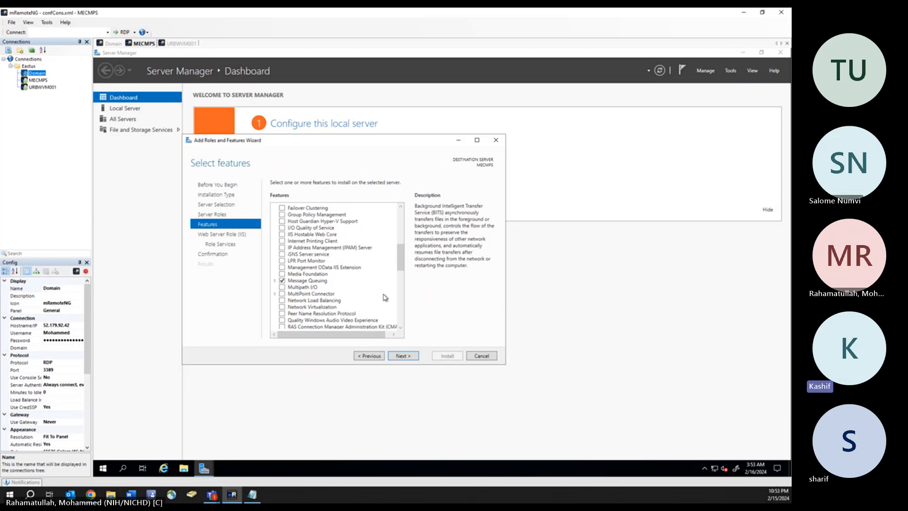
{"action": "scroll", "coordinate": [368, 308], "scroll_direction": "down", "scroll_amount": 1}
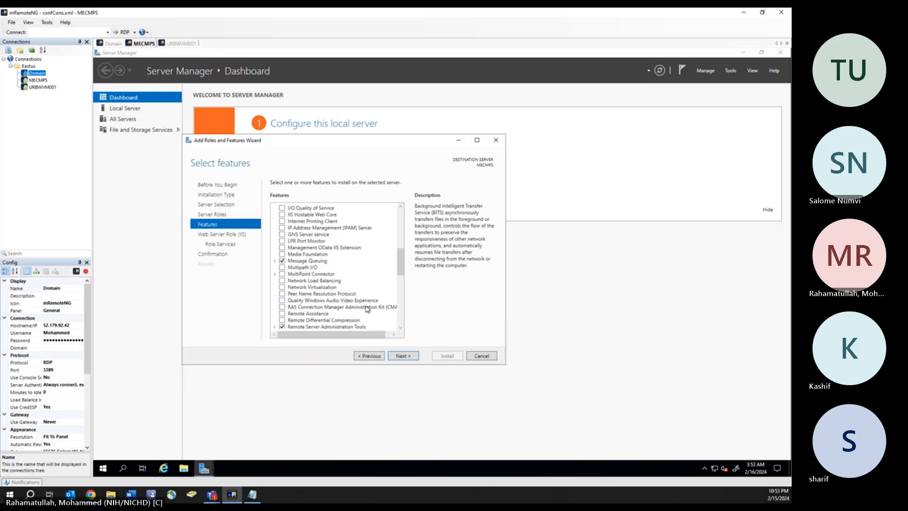
{"action": "left_click", "coordinate": [283, 321]}
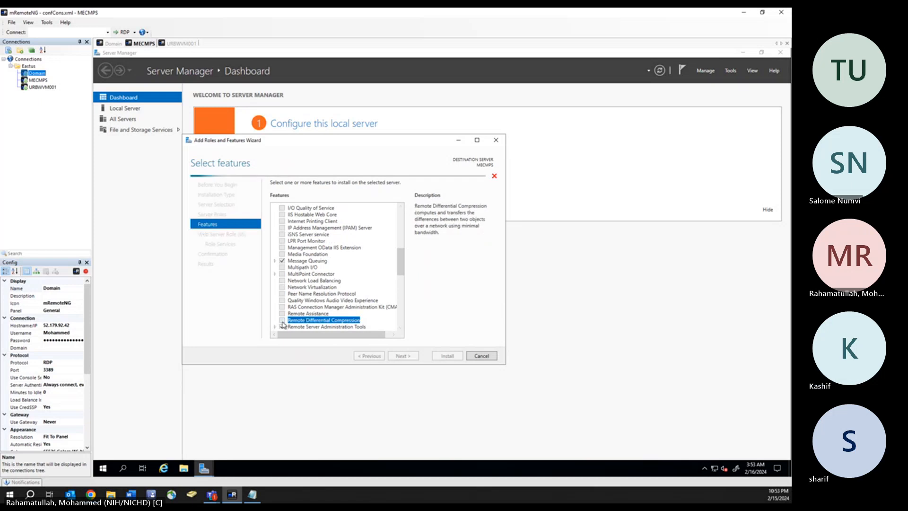
- Check Windows Server Update Services Tools under RSAT > Role Administration Tools and advance to confirmation
{"action": "scroll", "coordinate": [370, 288], "scroll_direction": "down", "scroll_amount": 2}
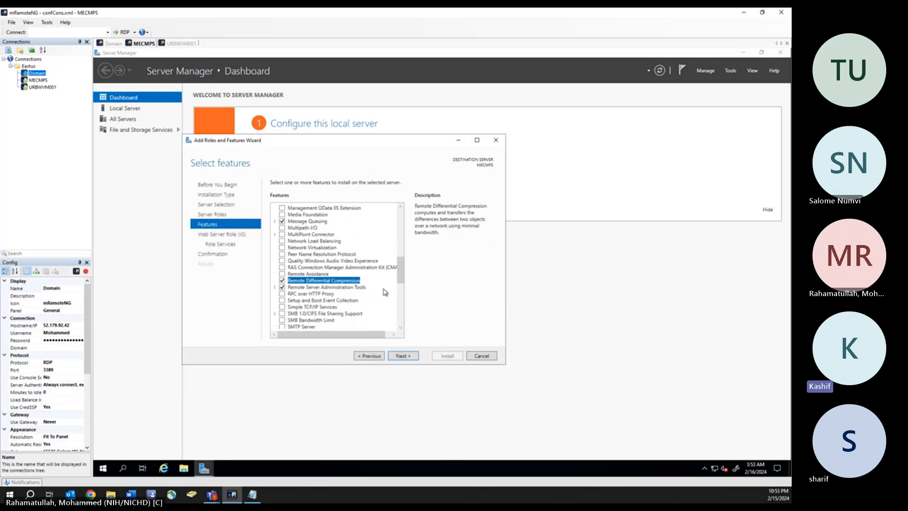
{"action": "scroll", "coordinate": [384, 298], "scroll_direction": "down", "scroll_amount": 2}
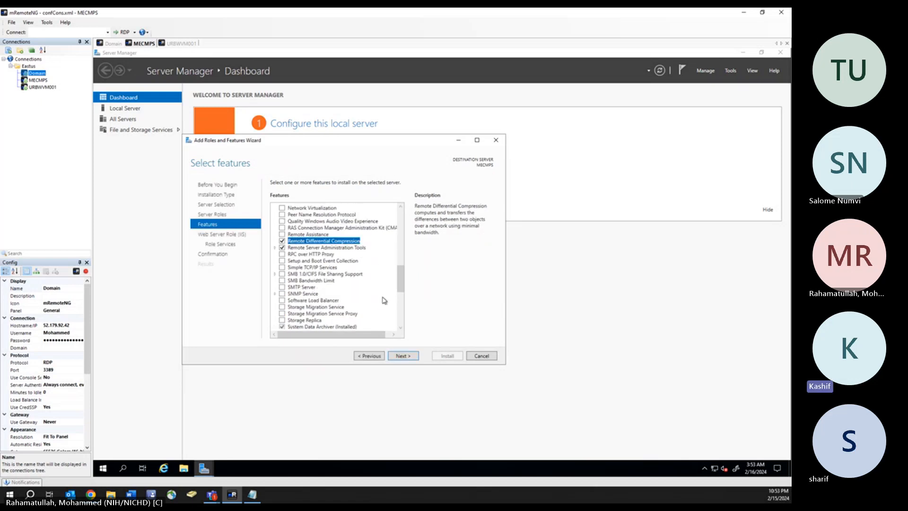
{"action": "left_click", "coordinate": [275, 248]}
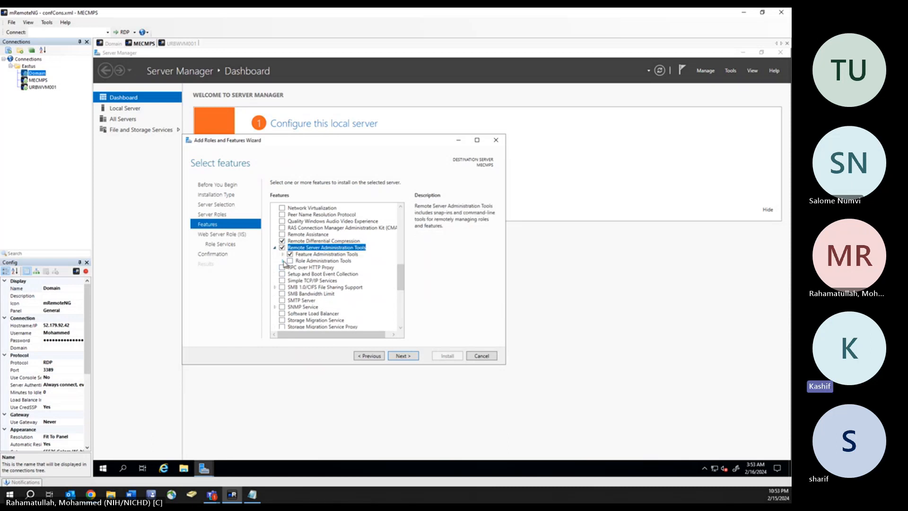
{"action": "left_click", "coordinate": [283, 262]}
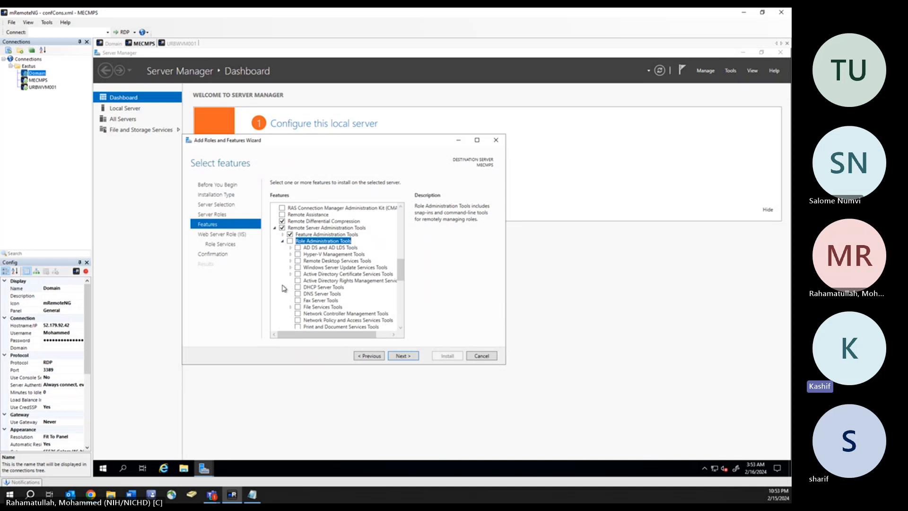
{"action": "scroll", "coordinate": [284, 289], "scroll_direction": "down", "scroll_amount": 1}
{"action": "left_click", "coordinate": [298, 268]}
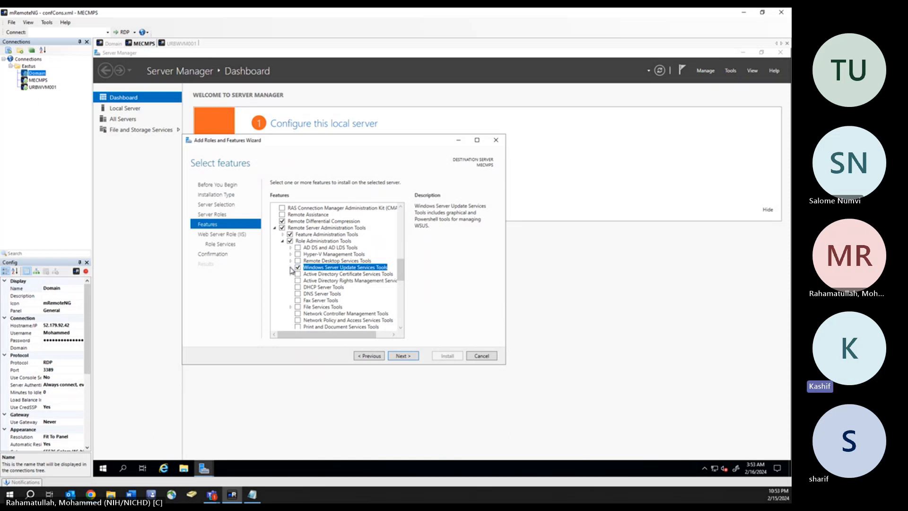
{"action": "left_click", "coordinate": [404, 356]}
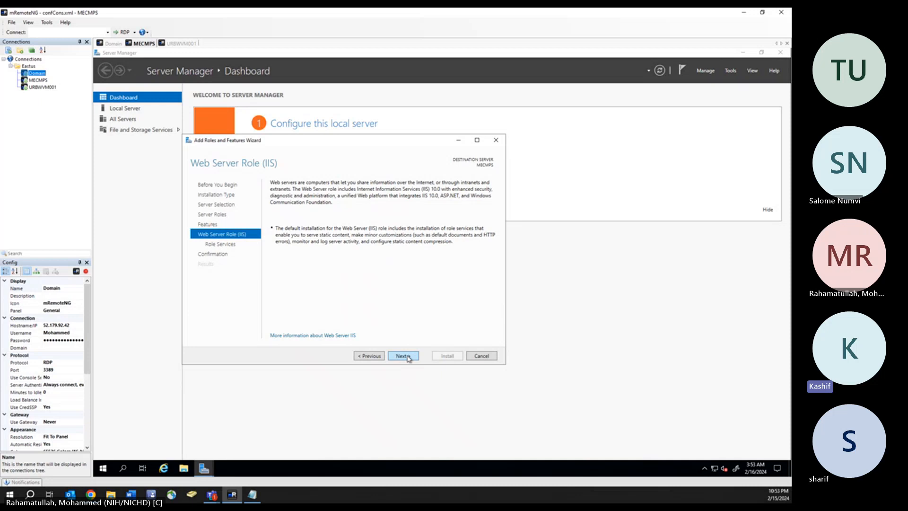
{"action": "left_click", "coordinate": [403, 356]}
{"action": "left_click", "coordinate": [404, 357]}
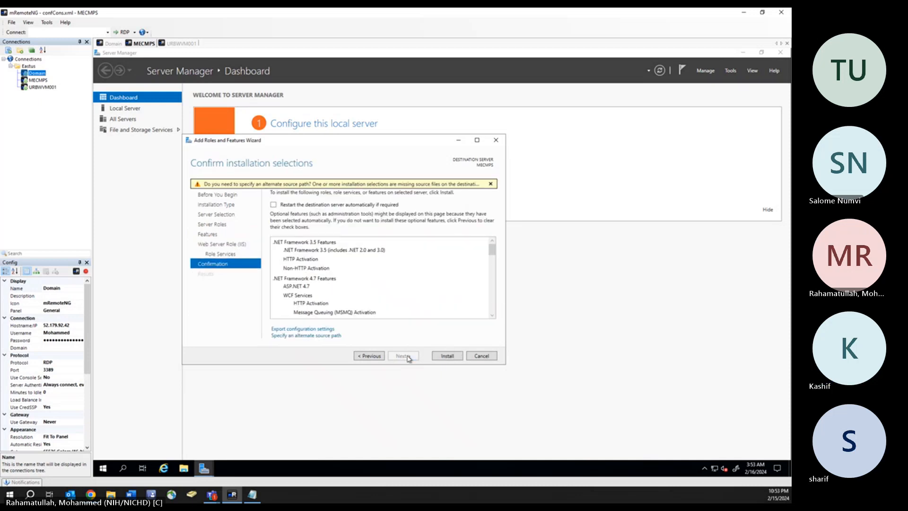
- Add Windows Authentication to the IIS role services
{"action": "left_click", "coordinate": [377, 357]}
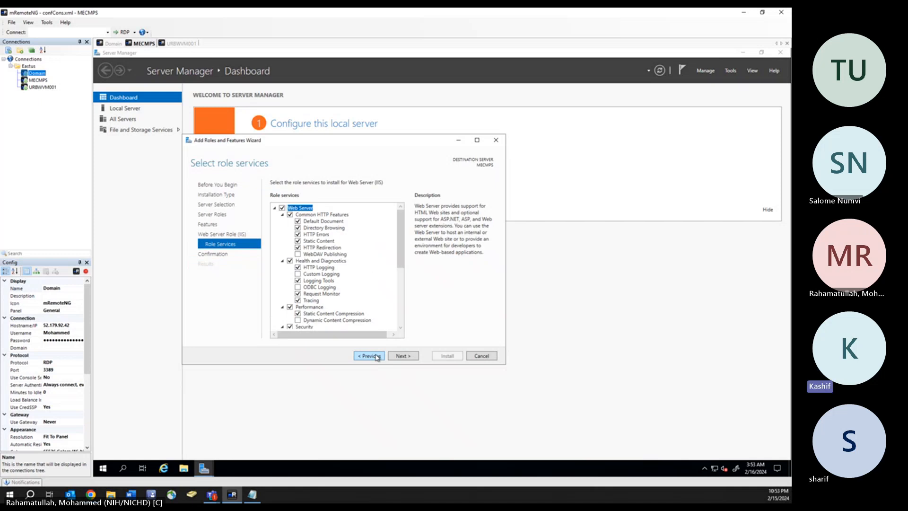
{"action": "scroll", "coordinate": [360, 291], "scroll_direction": "down", "scroll_amount": 6}
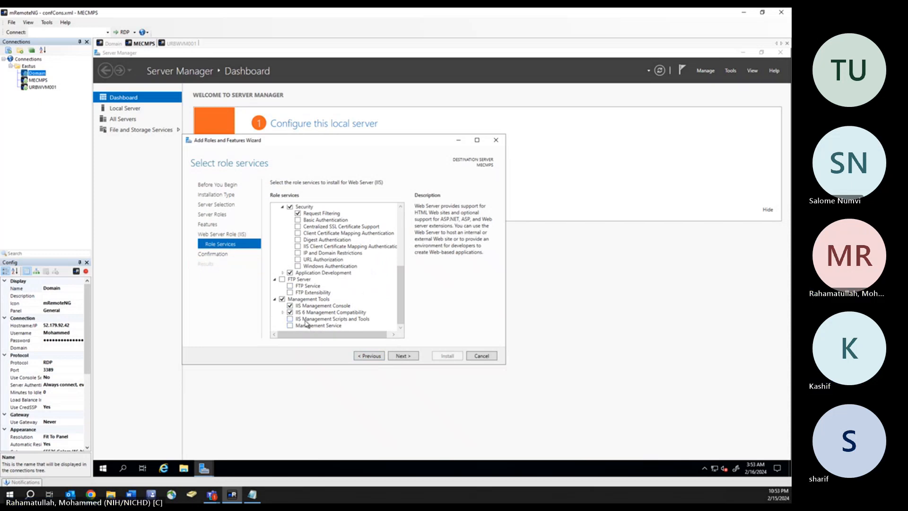
{"action": "left_click", "coordinate": [298, 266]}
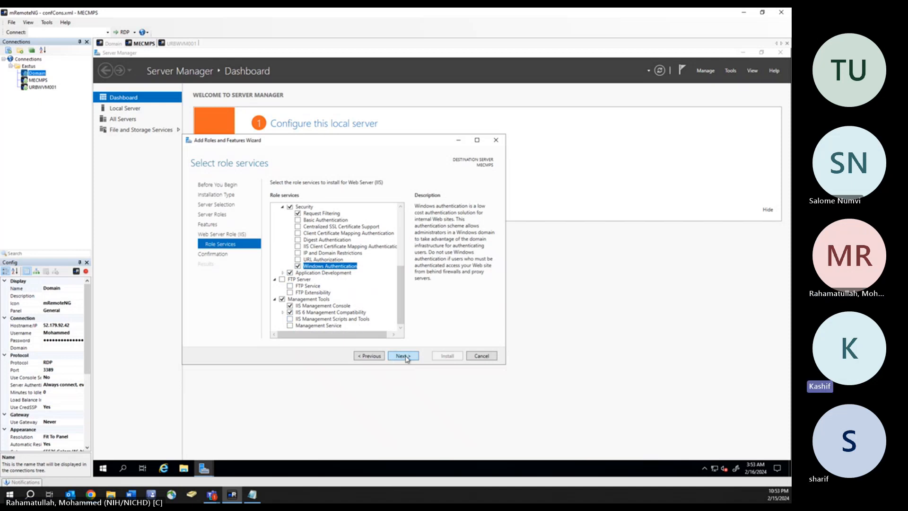
{"action": "left_click", "coordinate": [403, 357]}
- Add ASP.NET 3.5, IIS 6 WMI Compatibility and IIS Management Scripts and Tools, returning to confirmation
{"action": "left_click", "coordinate": [370, 356]}
{"action": "left_click", "coordinate": [282, 273]}
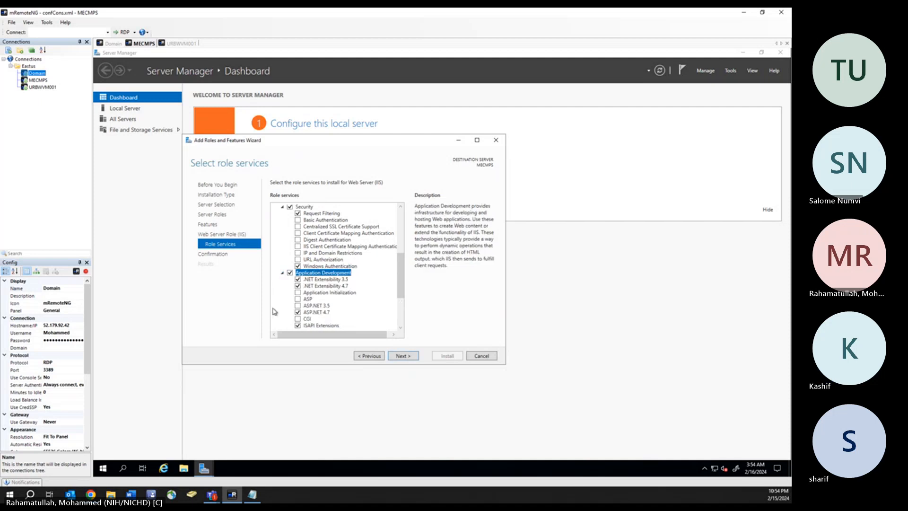
{"action": "left_click", "coordinate": [298, 306]}
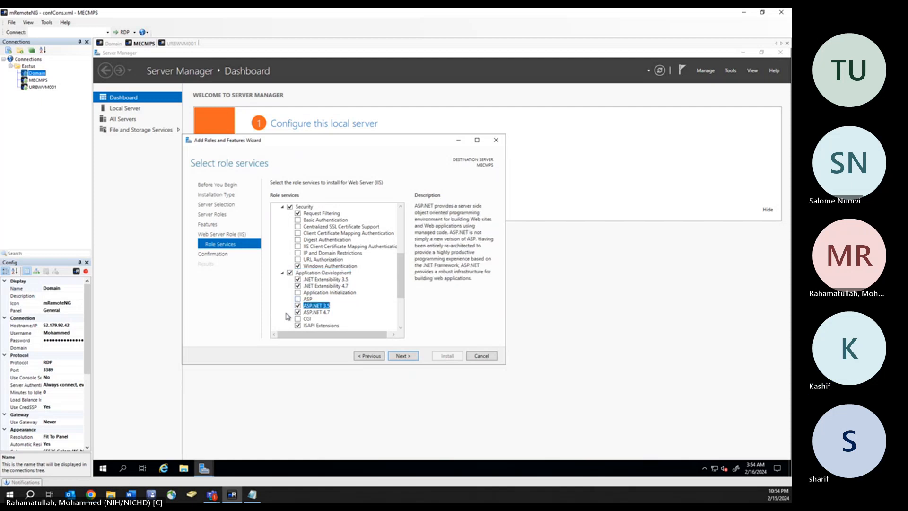
{"action": "scroll", "coordinate": [287, 316], "scroll_direction": "down", "scroll_amount": 2}
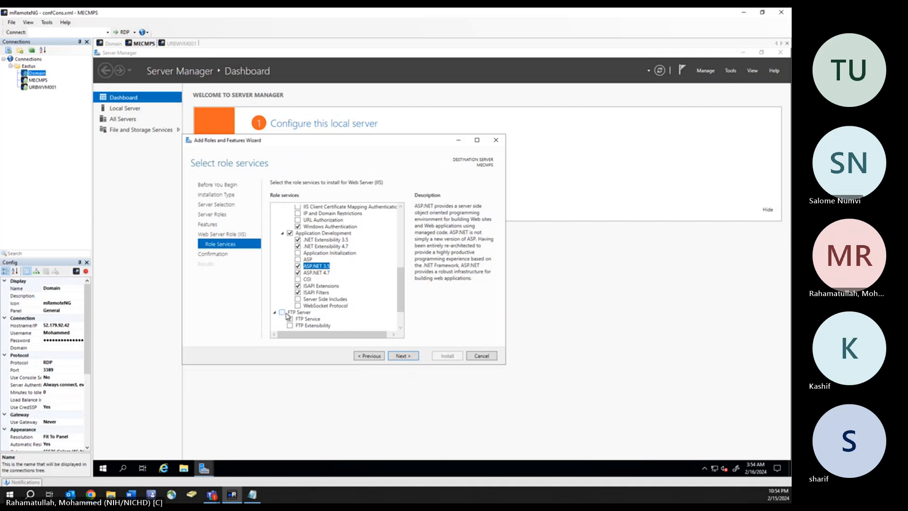
{"action": "scroll", "coordinate": [390, 288], "scroll_direction": "down", "scroll_amount": 1}
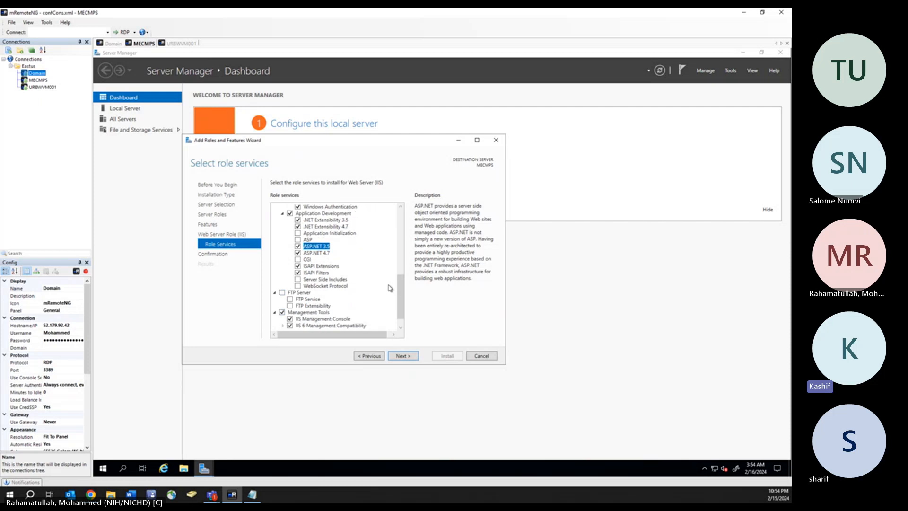
{"action": "scroll", "coordinate": [390, 288], "scroll_direction": "down", "scroll_amount": 1}
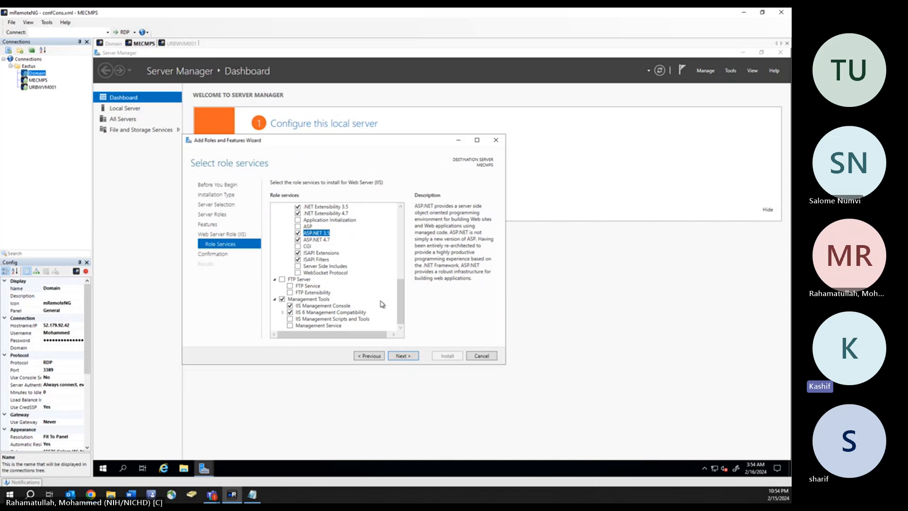
{"action": "left_click", "coordinate": [283, 314]}
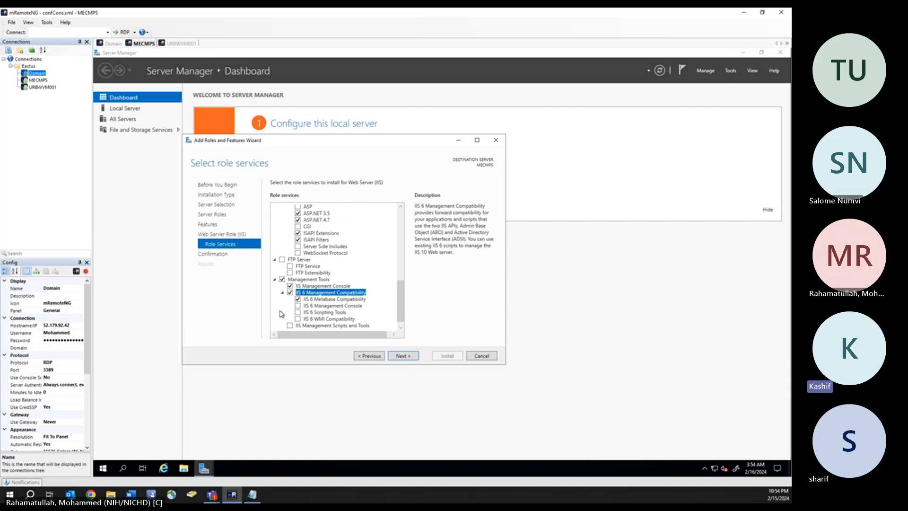
{"action": "left_click", "coordinate": [298, 320]}
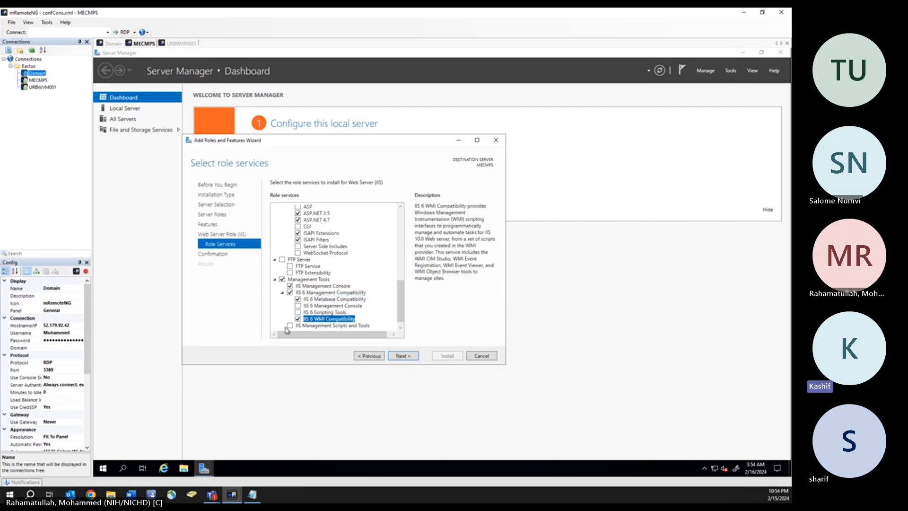
{"action": "left_click", "coordinate": [290, 327]}
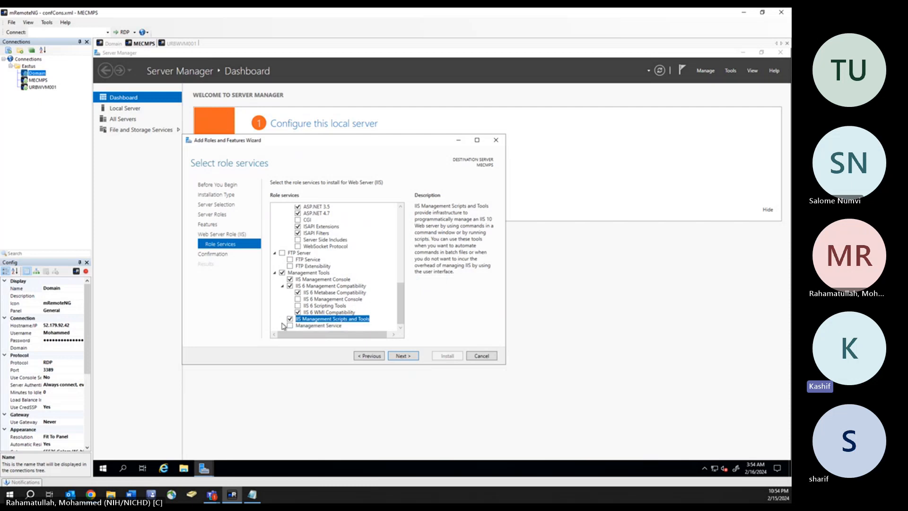
{"action": "left_click", "coordinate": [403, 356]}
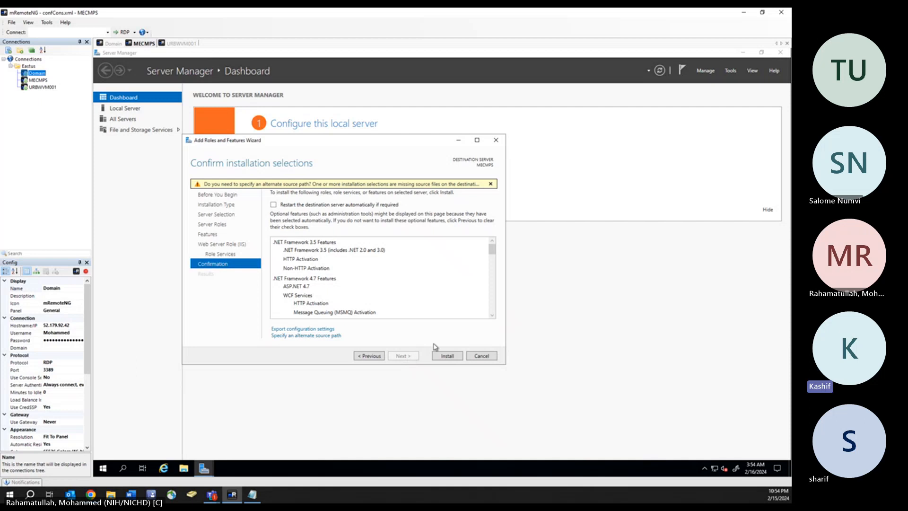
- Start the MECMPS roles and features installation and bring the Notepad notes forward
{"action": "left_click", "coordinate": [448, 358]}
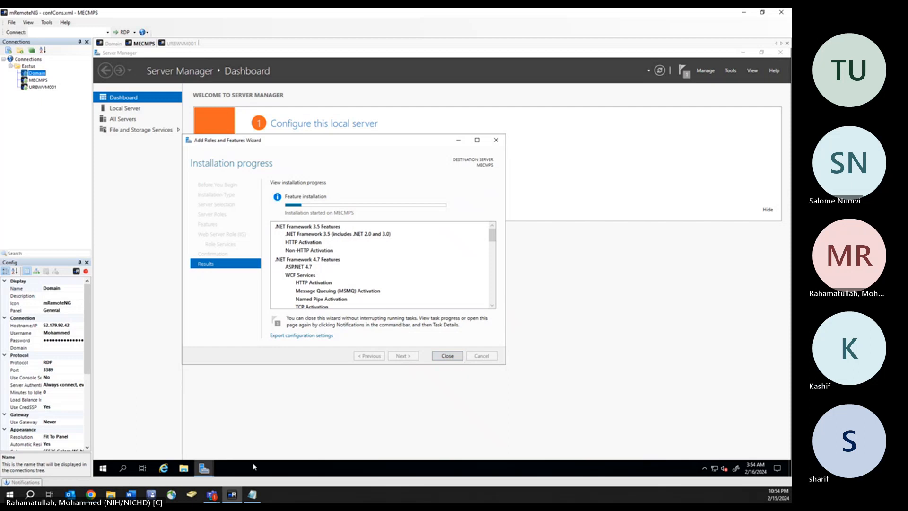
{"action": "left_click", "coordinate": [254, 495]}
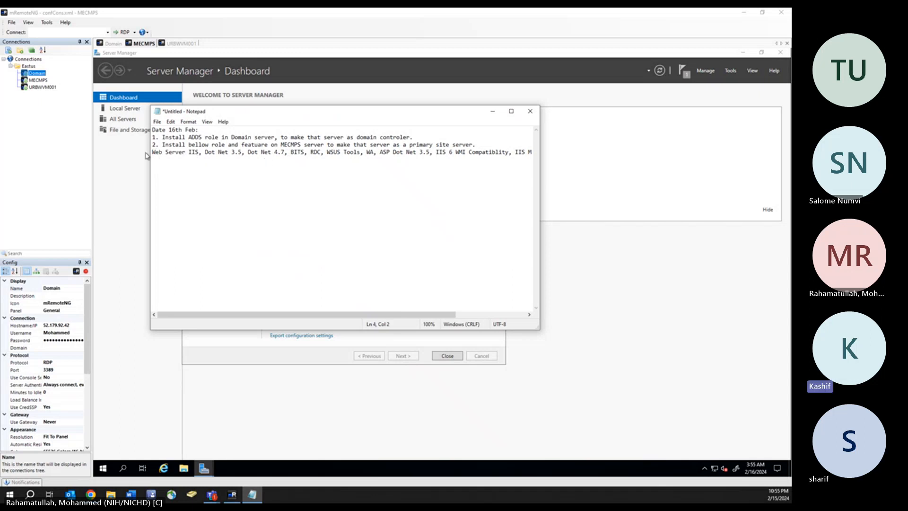
- Turn on word wrap and add task 3, 'Promote Domain server as a domain controler', then minimize Notepad
{"action": "left_click_drag", "start_coordinate": [151, 152], "coordinate": [611, 153]}
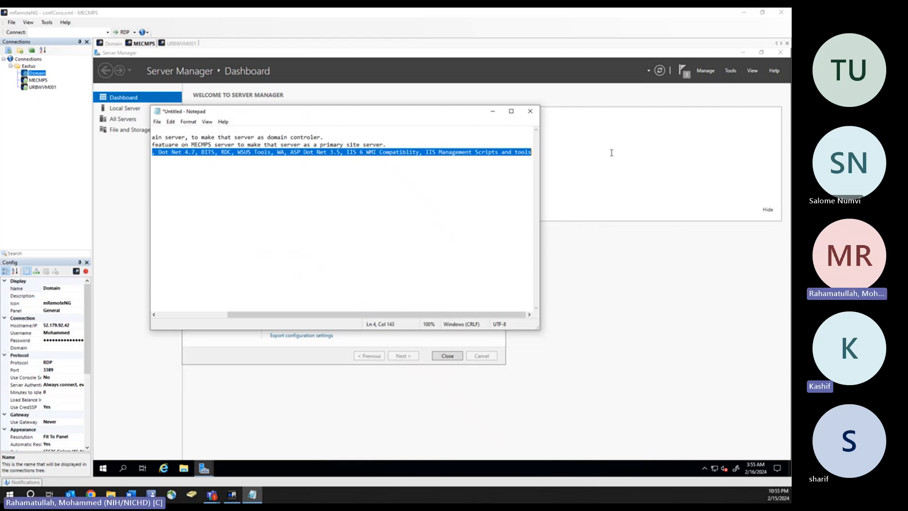
{"action": "left_click", "coordinate": [208, 121]}
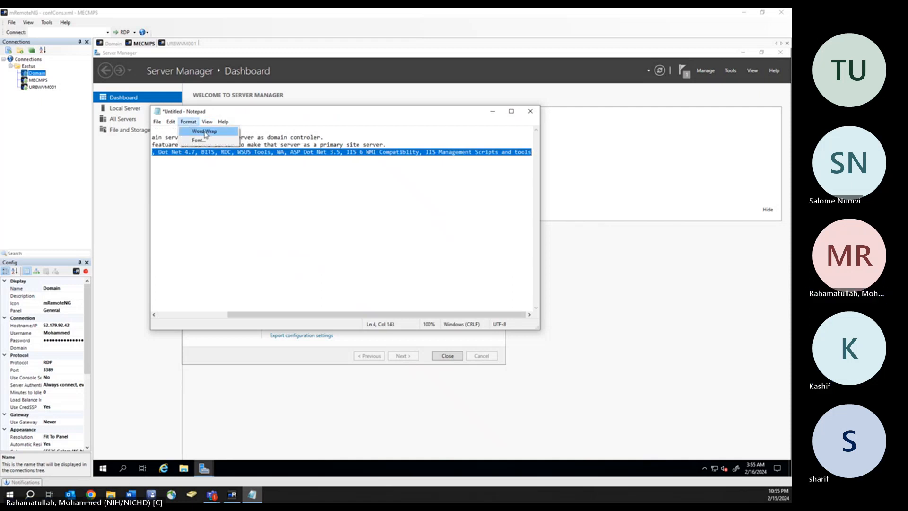
{"action": "left_click", "coordinate": [202, 131]}
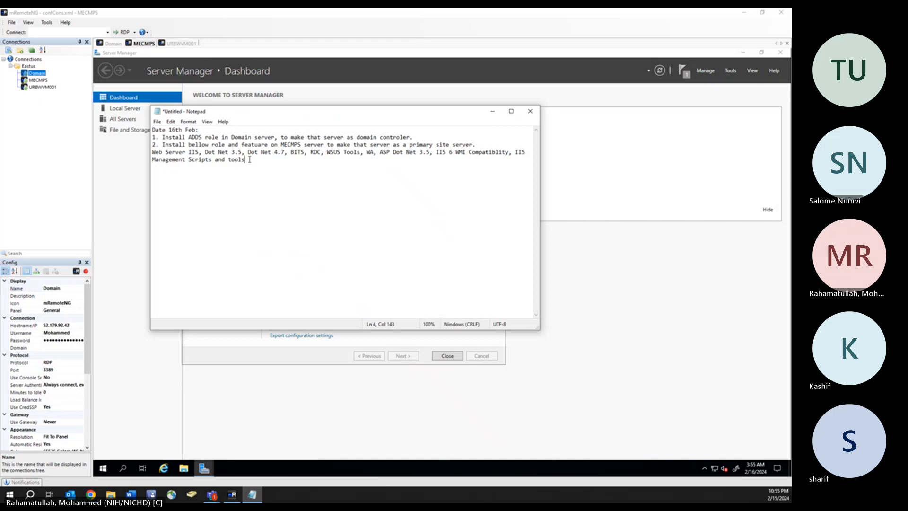
{"action": "type", "text": "."}
{"action": "type", "text": "3"}
{"action": "type", "text": ". Promot"}
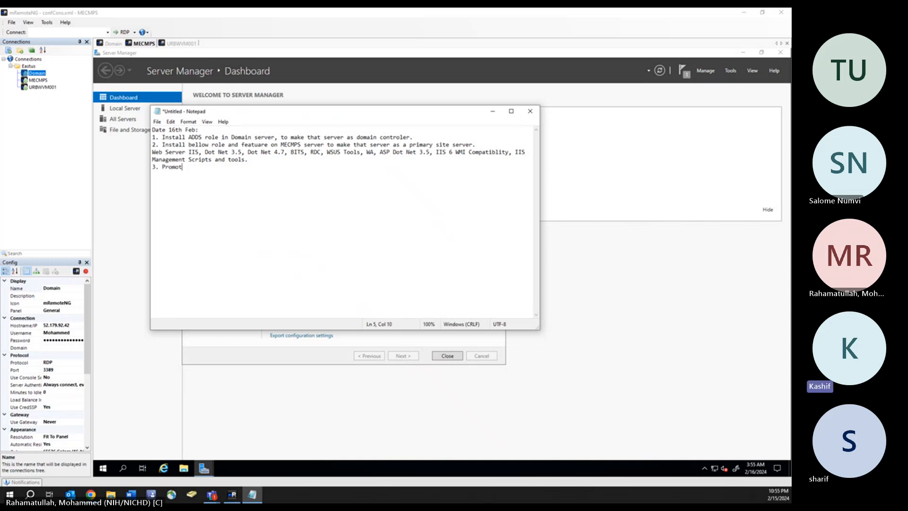
{"action": "type", "text": "e Domain ser"}
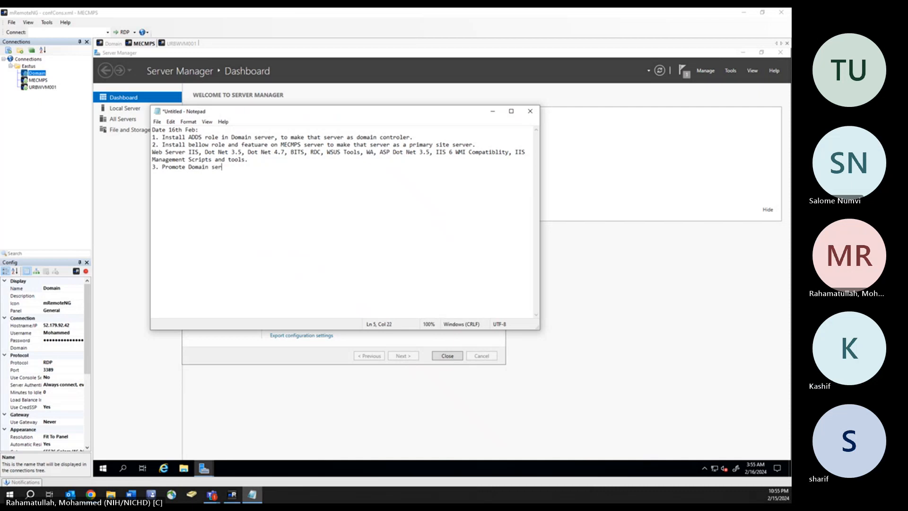
{"action": "type", "text": "ver as a domain cont"}
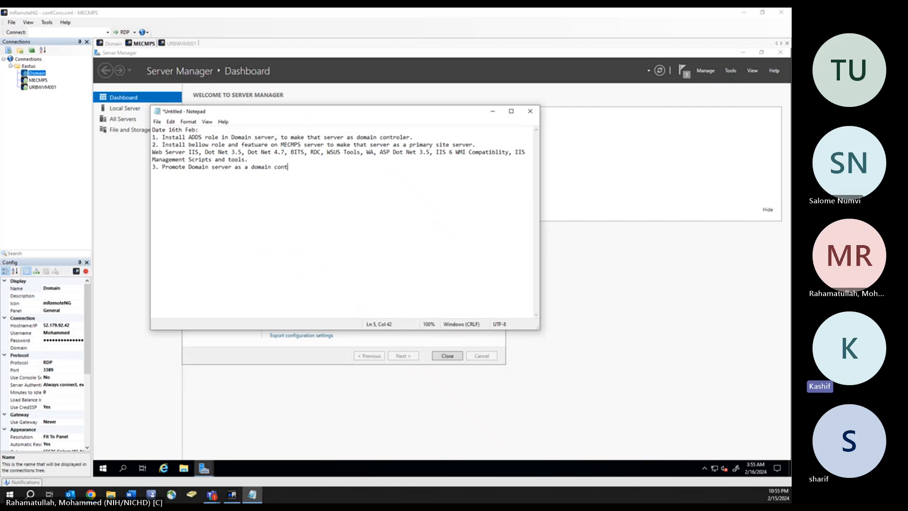
{"action": "type", "text": "roler"}
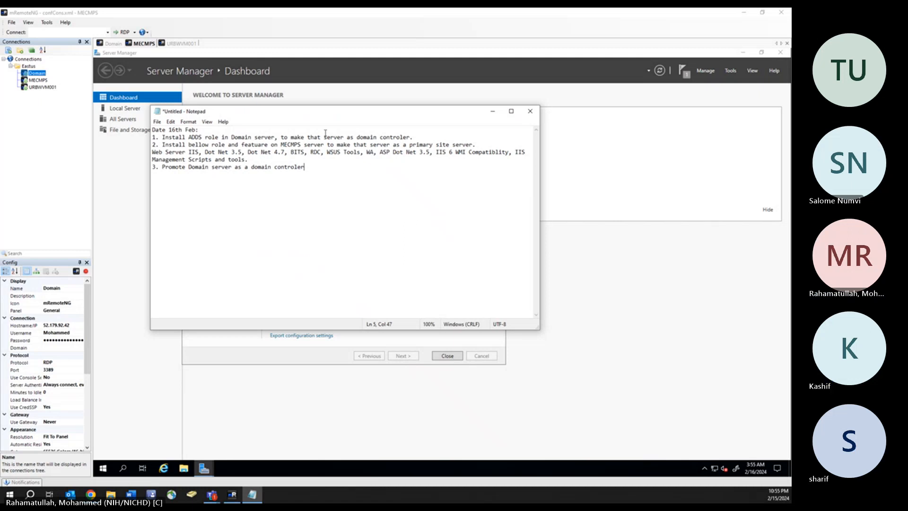
{"action": "left_click", "coordinate": [493, 112]}
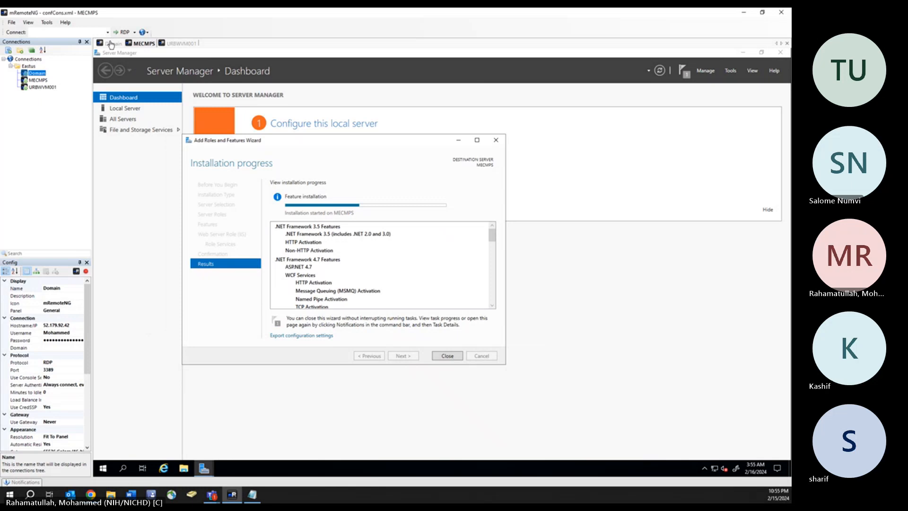
- Close the MECMPS feature wizard and launch 'Promote this server to a domain controller' on the Domain server
{"action": "left_click", "coordinate": [449, 357]}
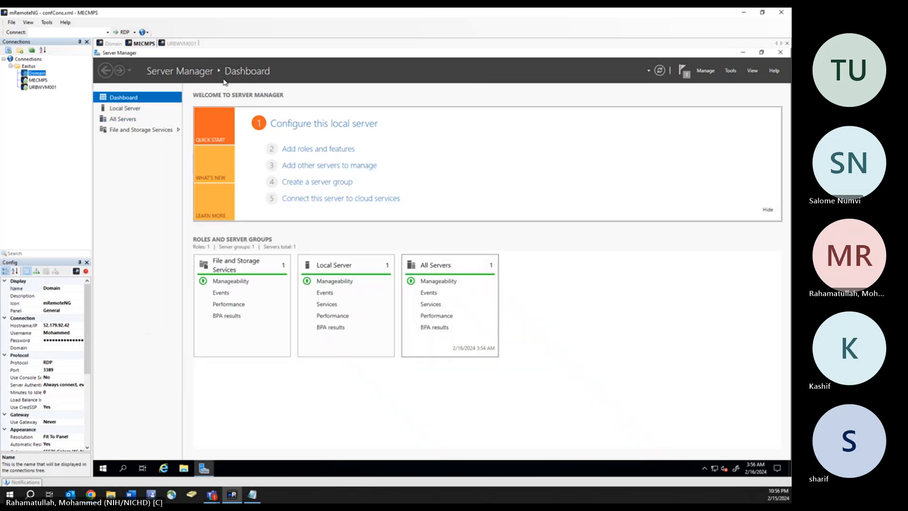
{"action": "left_click", "coordinate": [113, 43]}
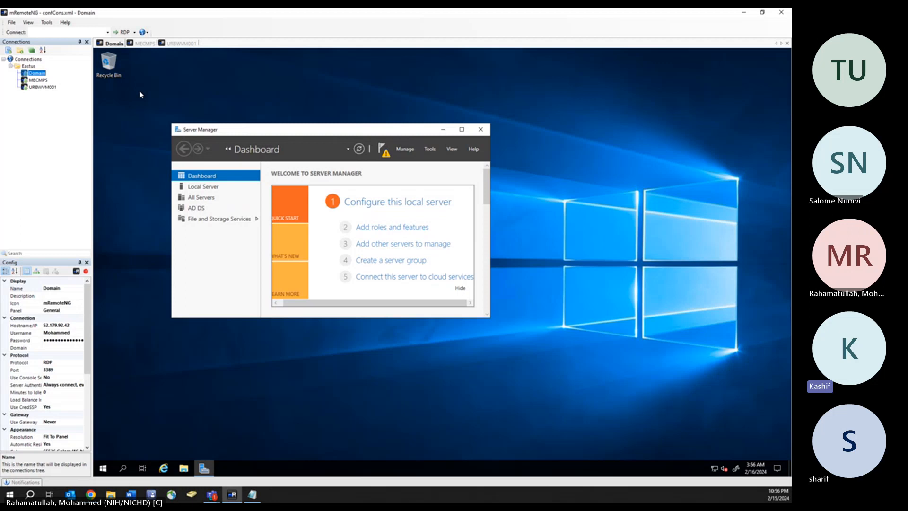
{"action": "left_click", "coordinate": [385, 152]}
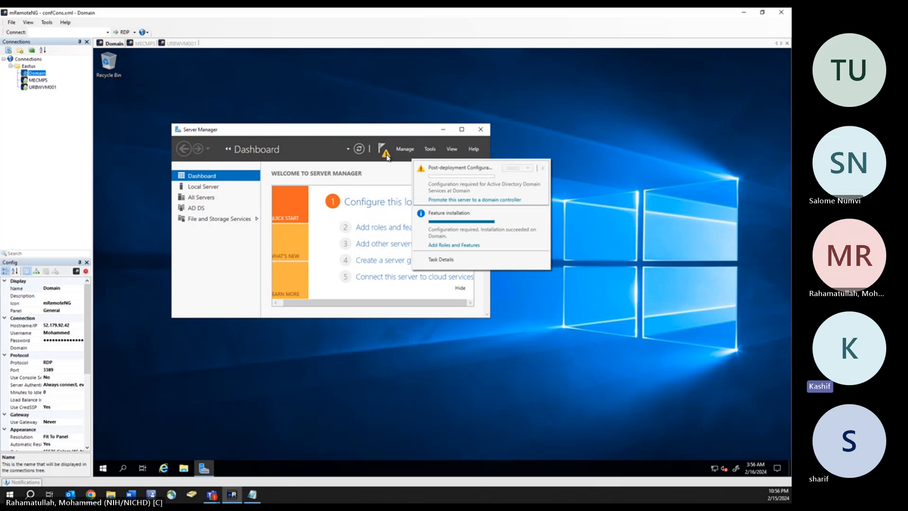
{"action": "left_click", "coordinate": [484, 200]}
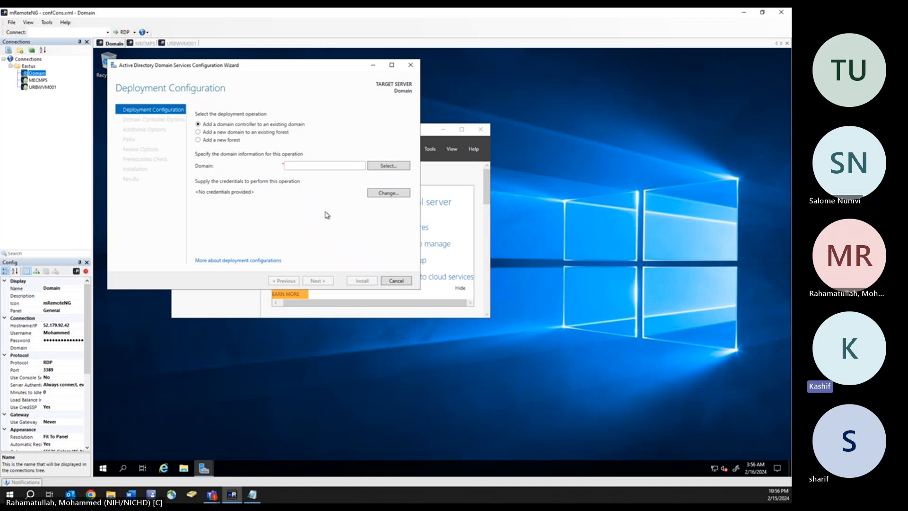
- Choose a new forest with root domain name 'aBC.com' and continue to Domain Controller Options
{"action": "left_click", "coordinate": [199, 141]}
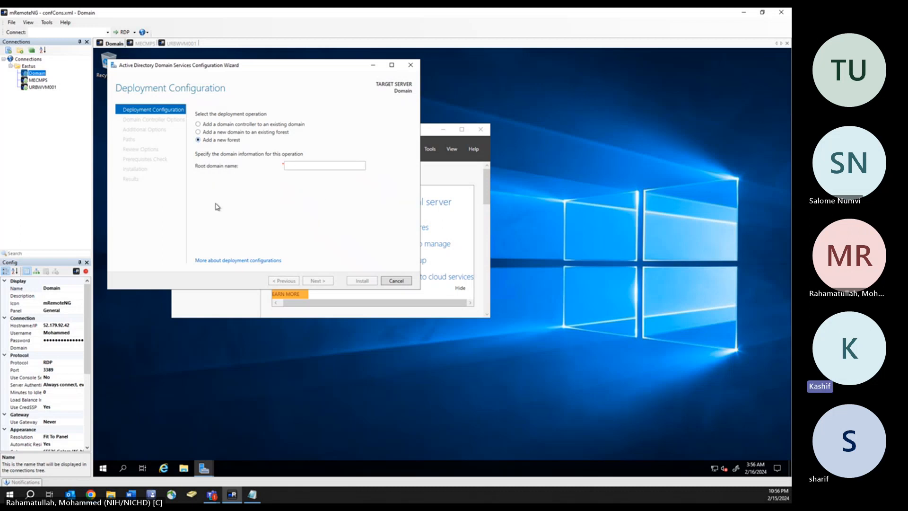
{"action": "left_click", "coordinate": [309, 167]}
{"action": "type", "text": "a"}
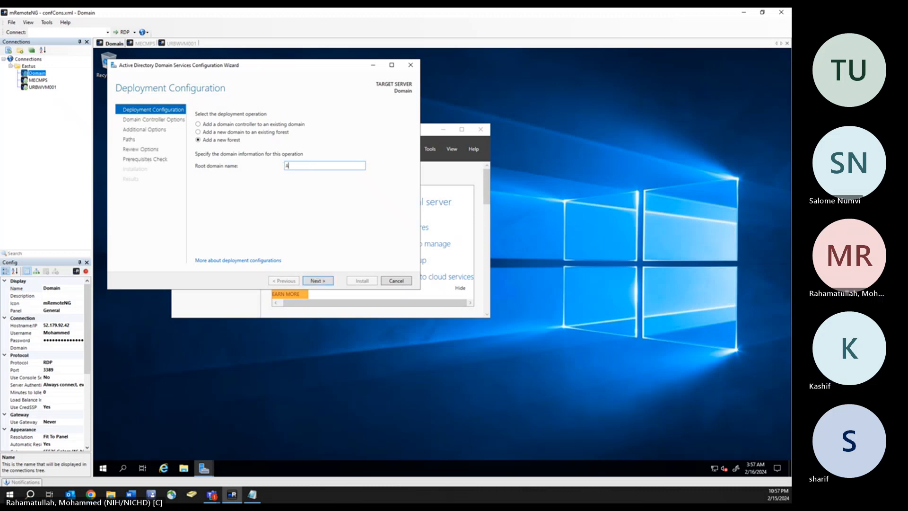
{"action": "type", "text": "BC.com"}
{"action": "left_click", "coordinate": [326, 282]}
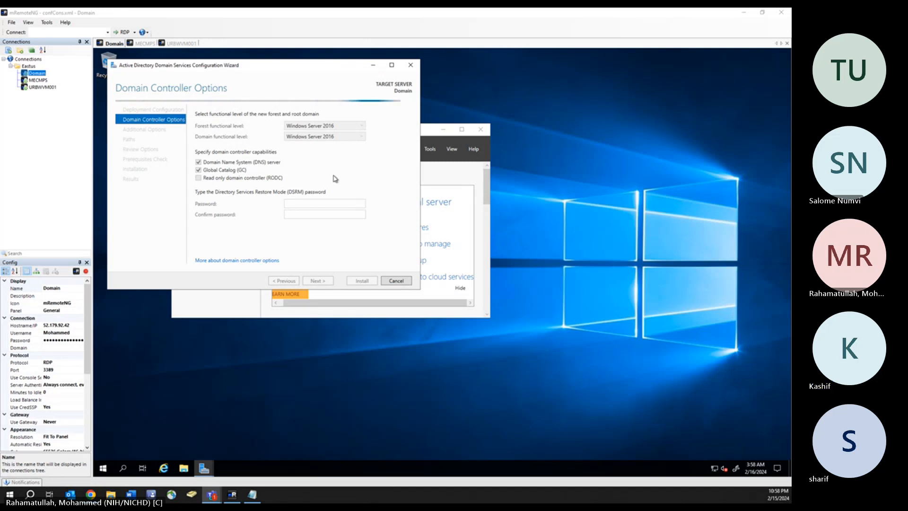
- Enter and confirm the Directory Services Restore Mode password, then continue to DNS Options
{"action": "left_click", "coordinate": [295, 206]}
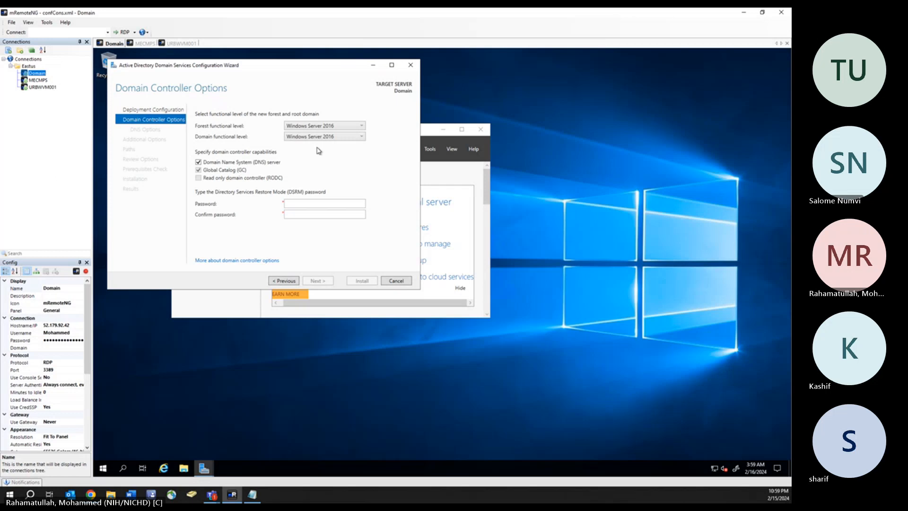
{"action": "left_click", "coordinate": [297, 201]}
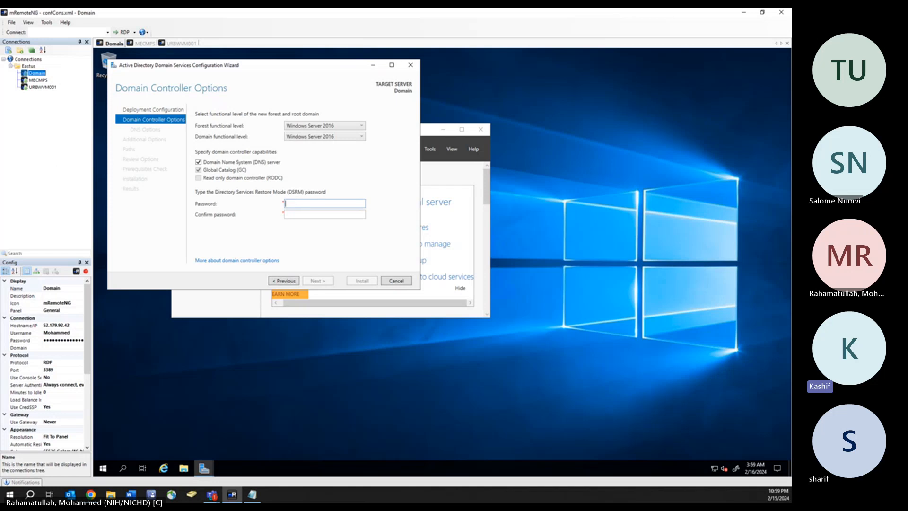
{"action": "type", "text": "•••••••"}
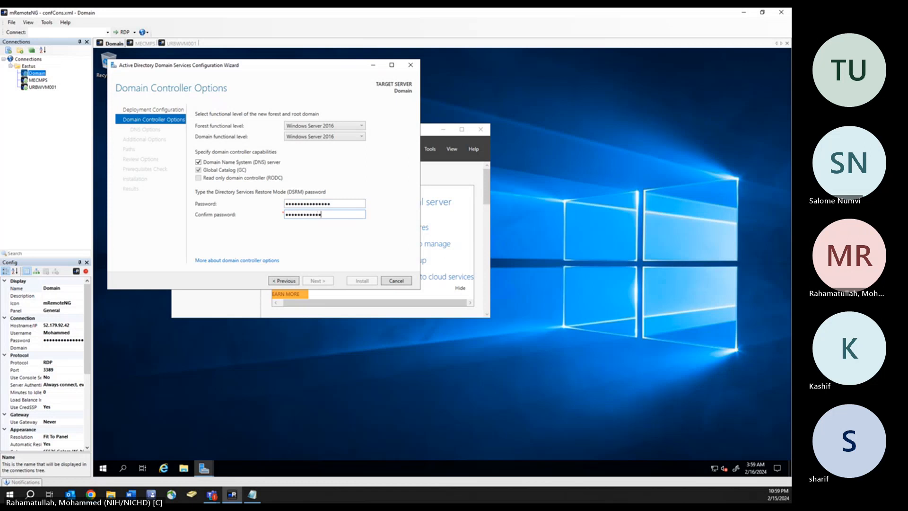
{"action": "type", "text": "1"}
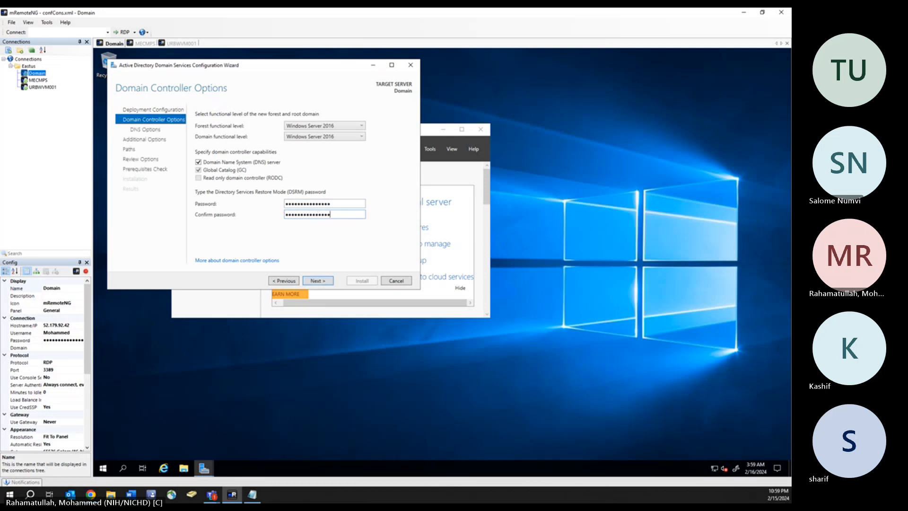
{"action": "left_click", "coordinate": [325, 282]}
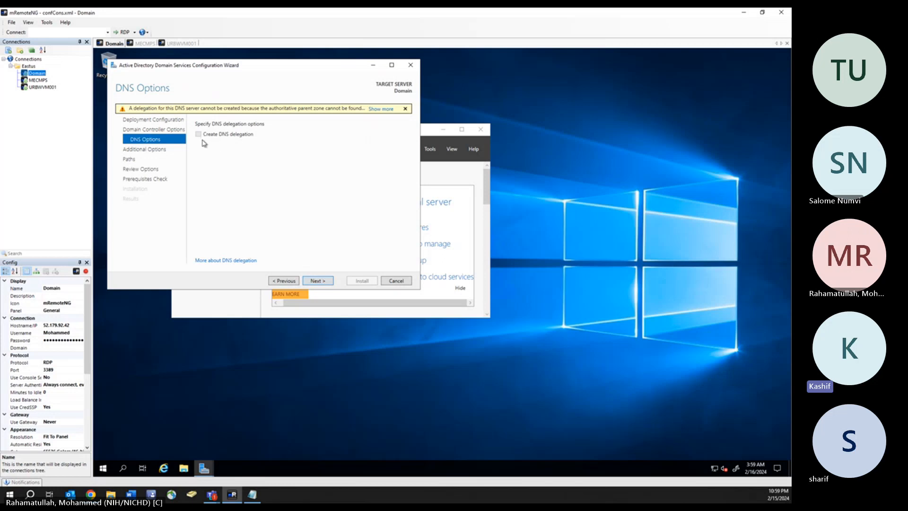
- Accept the DNS options, NetBIOS name ABC and default NTDS/SYSVOL paths to reach Review Options
{"action": "left_click", "coordinate": [323, 284]}
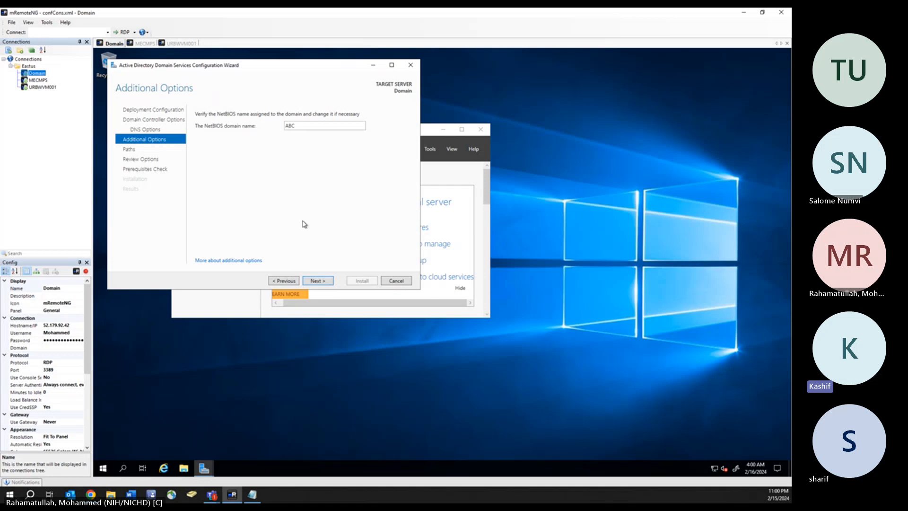
{"action": "left_click", "coordinate": [326, 282]}
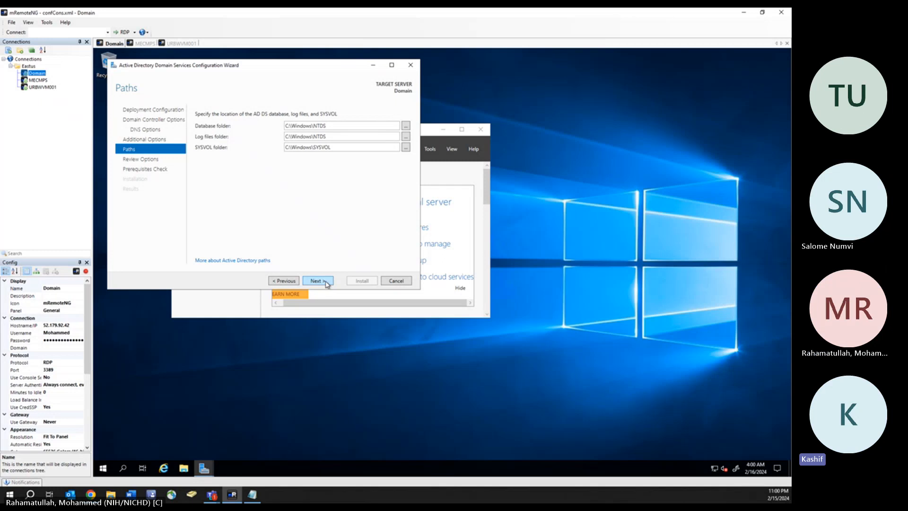
{"action": "left_click", "coordinate": [316, 281]}
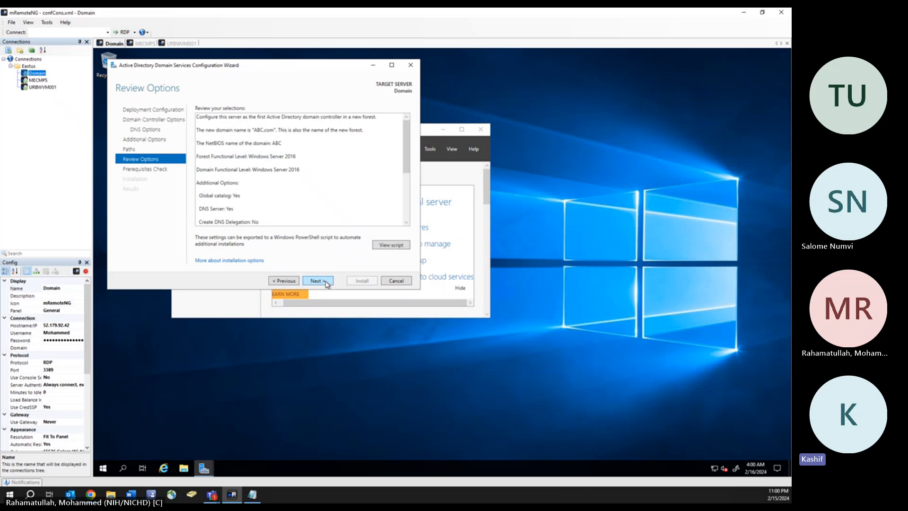
- Accept the review summary and run the prerequisites check until all checks pass
{"action": "left_click", "coordinate": [326, 282]}
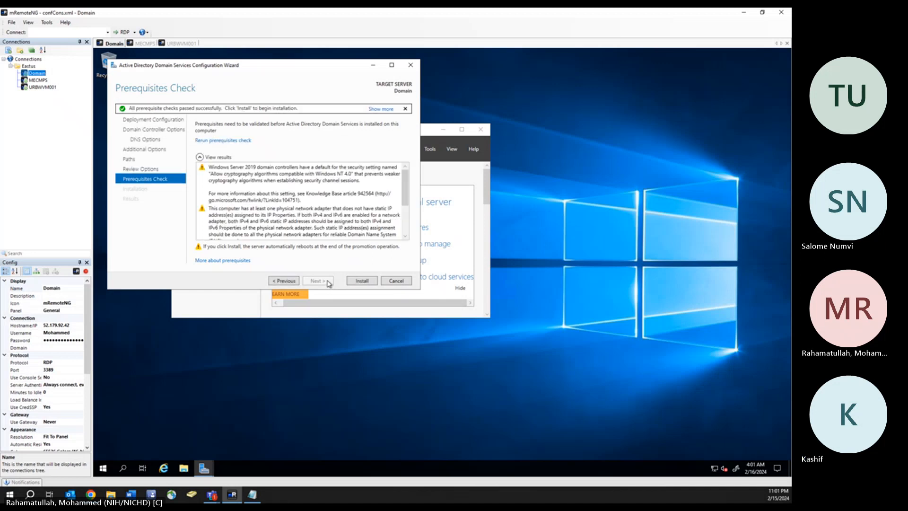
- Start the AD DS installation from the Prerequisites Check page
{"action": "left_click", "coordinate": [363, 281]}
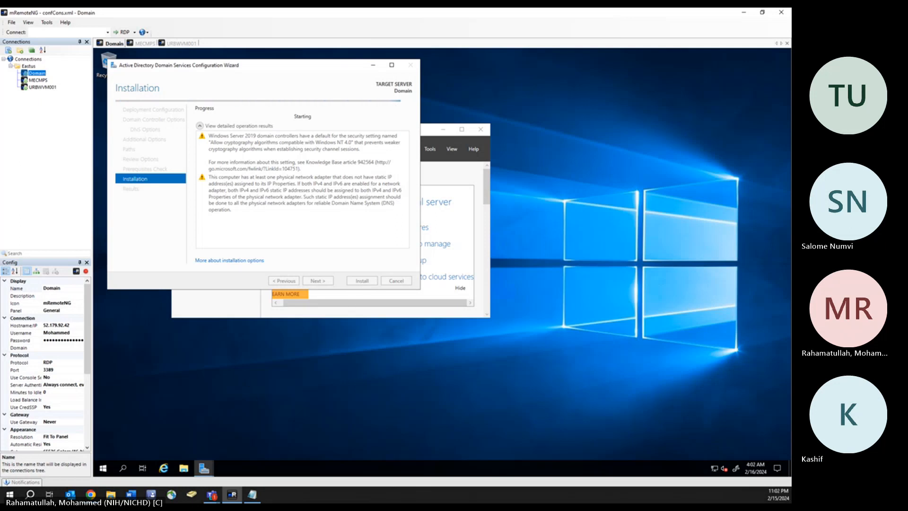
- In the notes, add task 4 'Join all the machine to the Dom' and start task 5 'Install database'
{"action": "key", "text": "alt+Tab"}
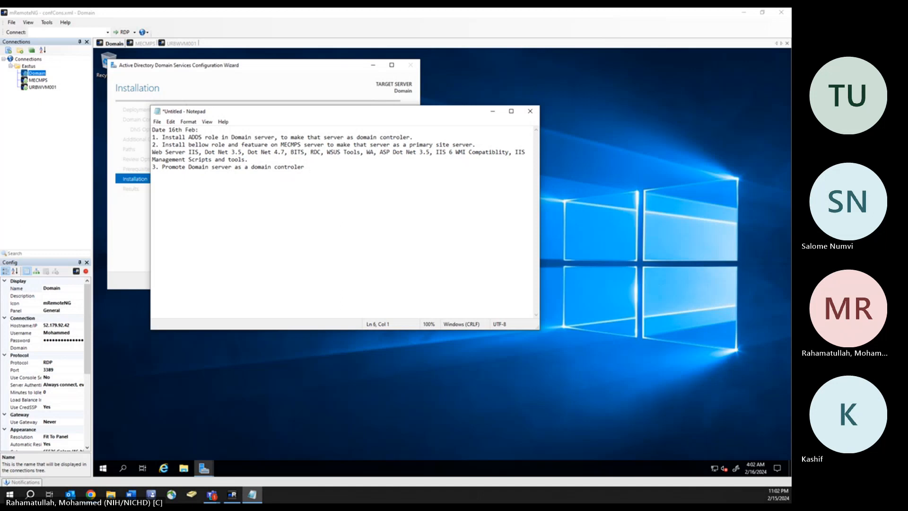
{"action": "type", "text": ". "}
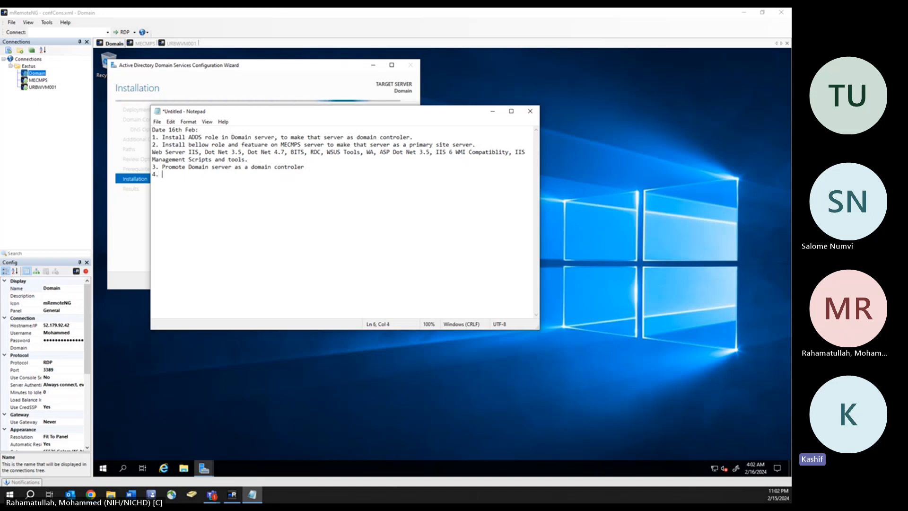
{"action": "type", "text": "Join "}
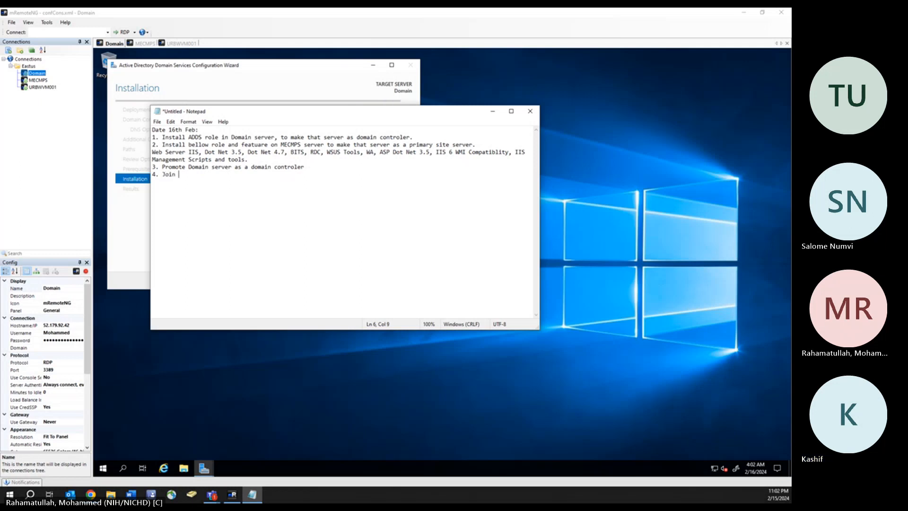
{"action": "type", "text": "all the machine to the Domain"}
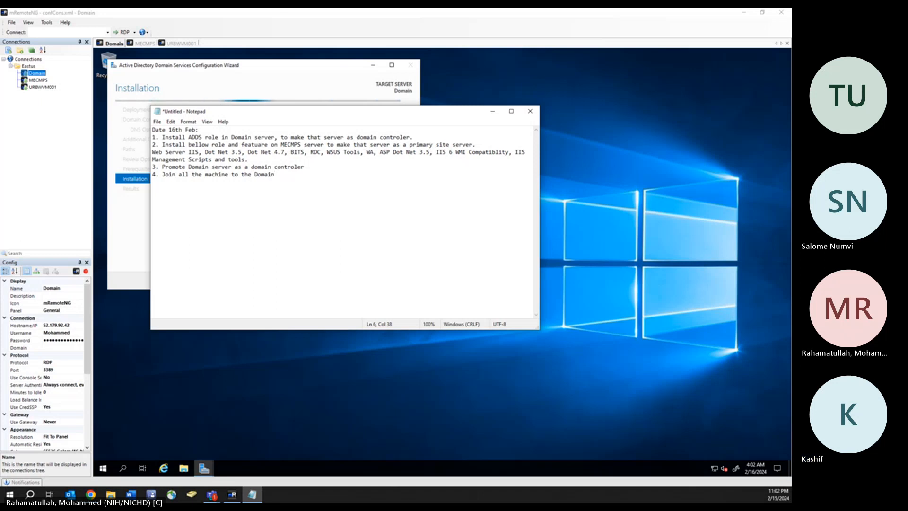
{"action": "key", "text": "Return"}
{"action": "type", "text": "5. Install database"}
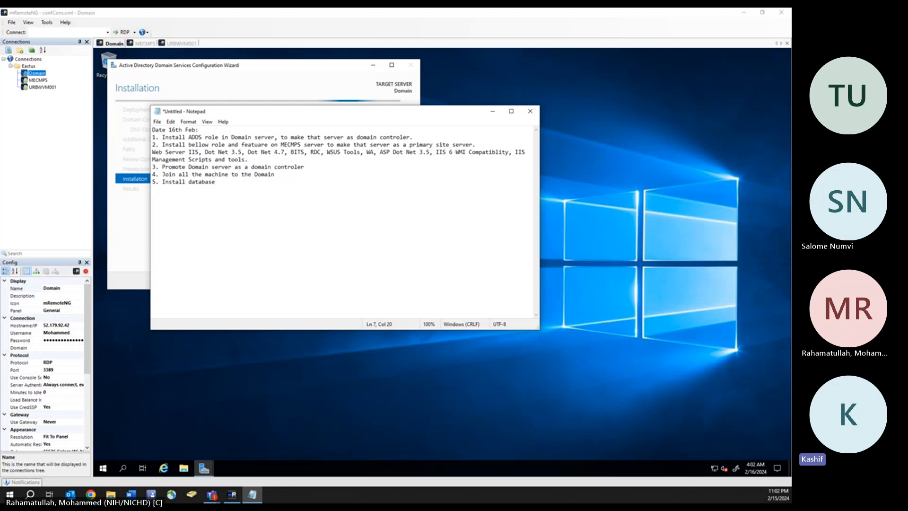
- Expand task 5 to 'Install SQL server database on MECMPS server', begin line 6, and minimize Notepad
{"action": "left_click", "coordinate": [186, 183]}
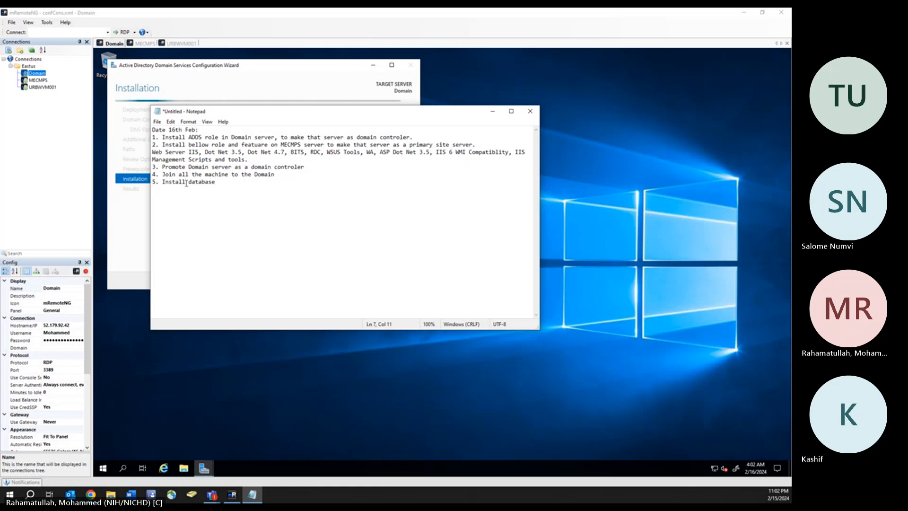
{"action": "type", "text": "S"}
{"action": "type", "text": "QL ser"}
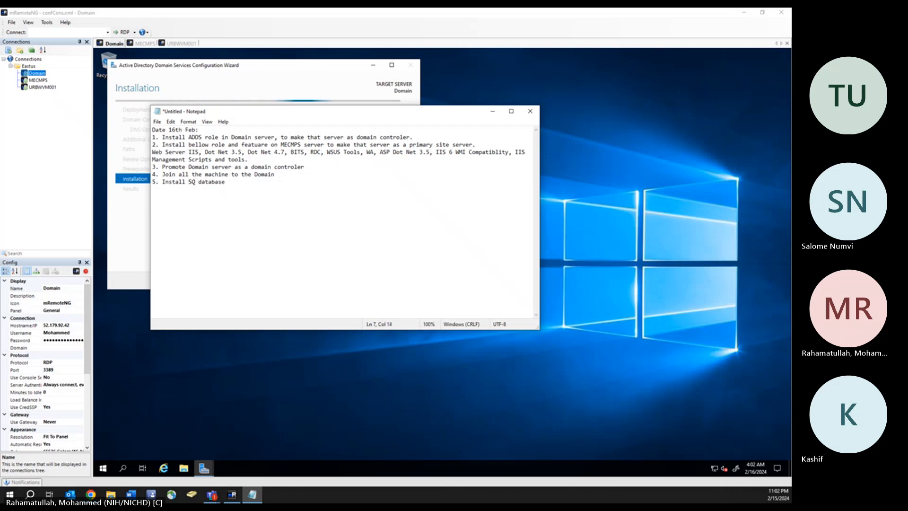
{"action": "type", "text": "ver "}
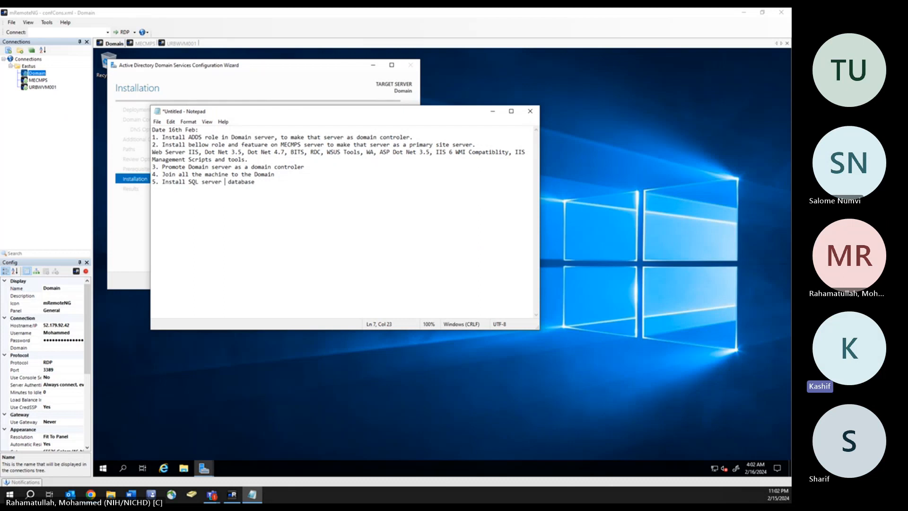
{"action": "type", "text": "database o"}
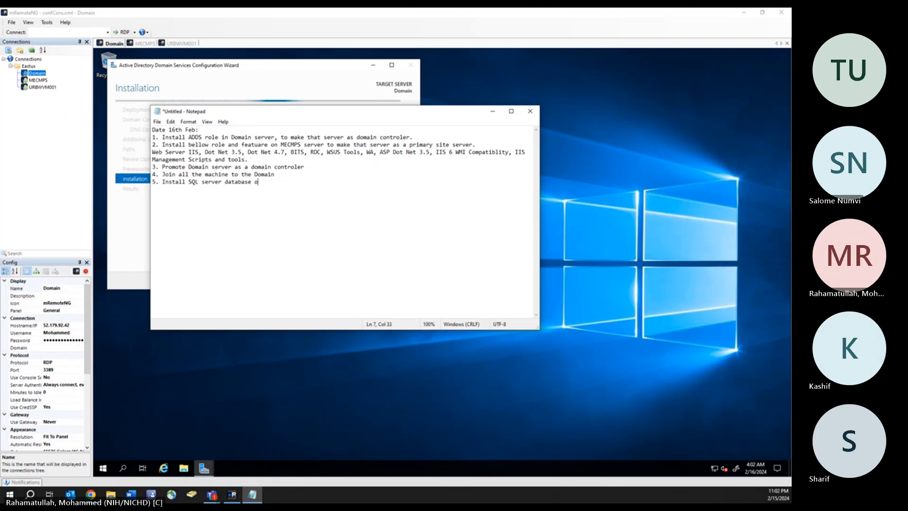
{"action": "type", "text": "n MECMPS server"}
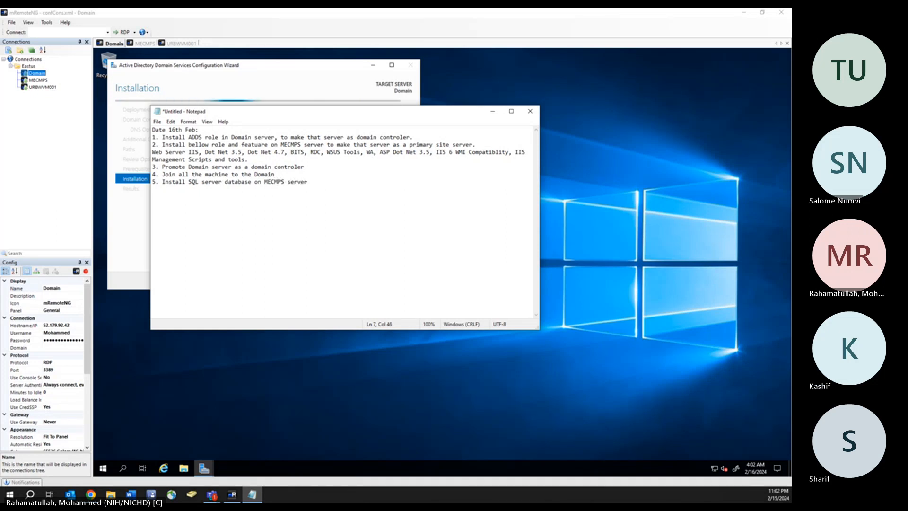
{"action": "key", "text": "Return"}
{"action": "type", "text": "6."}
{"action": "left_click", "coordinate": [492, 111]}
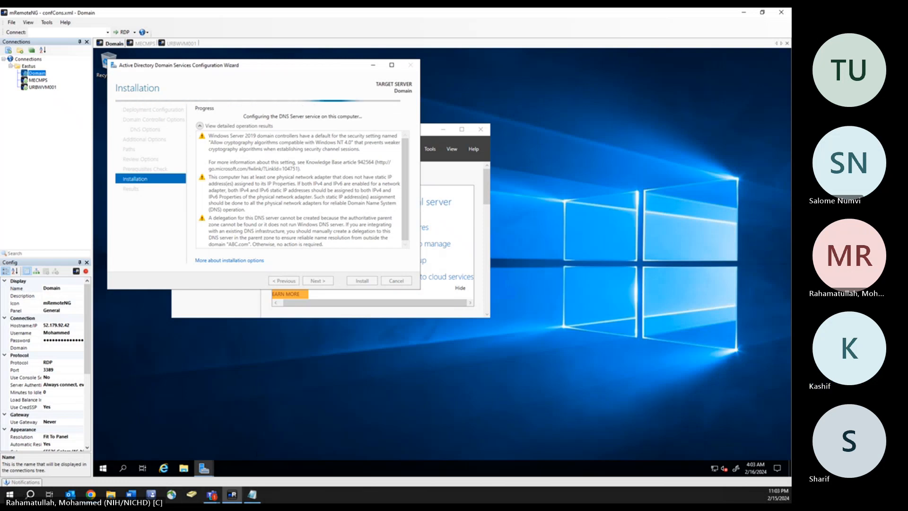
- Add task 6, 'Install SQL management studio on MECMPS server', and begin line 7
{"action": "left_click", "coordinate": [252, 495]}
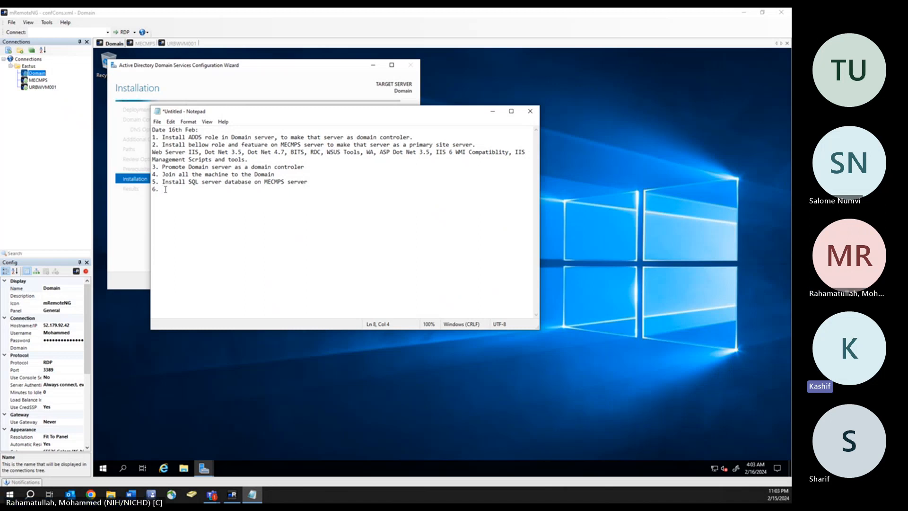
{"action": "type", "text": "I"}
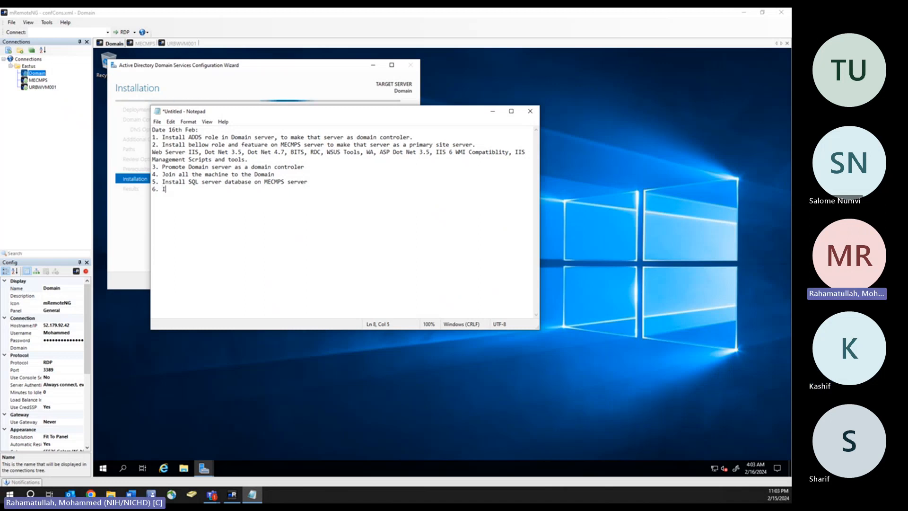
{"action": "type", "text": "nstall "}
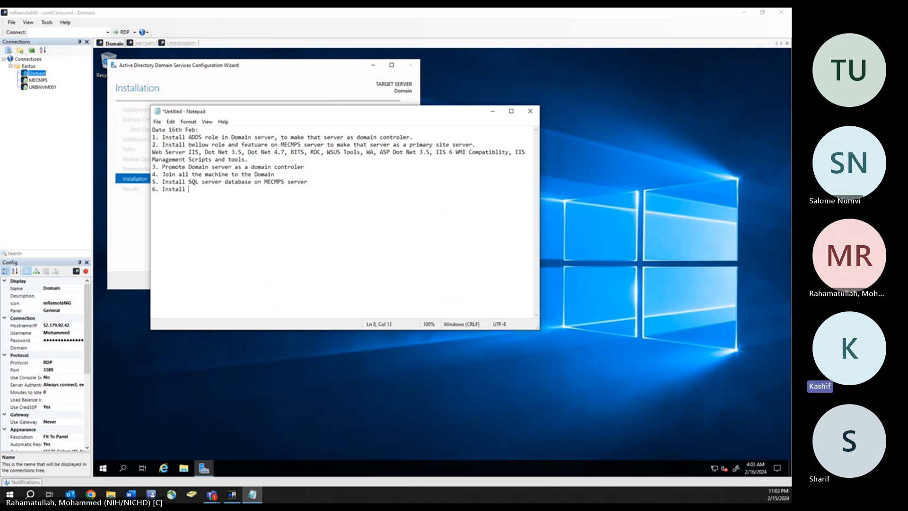
{"action": "type", "text": "SQL "}
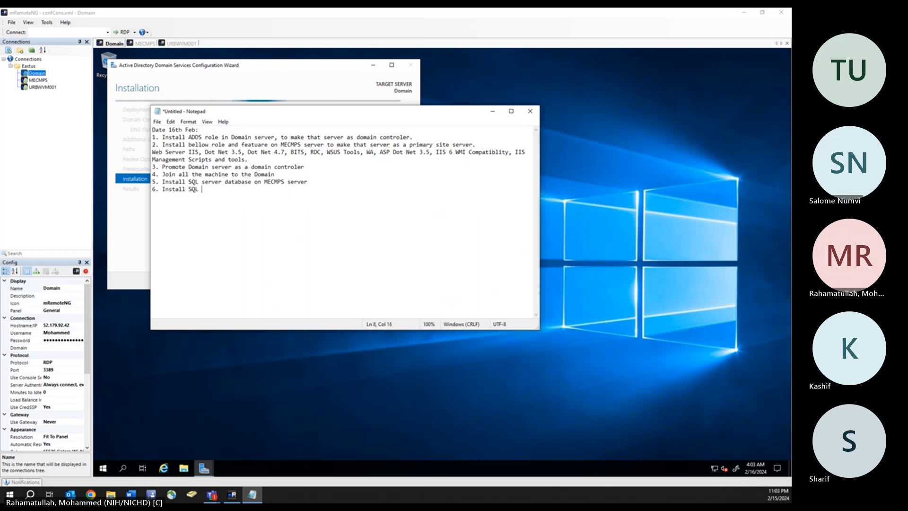
{"action": "type", "text": "management su"}
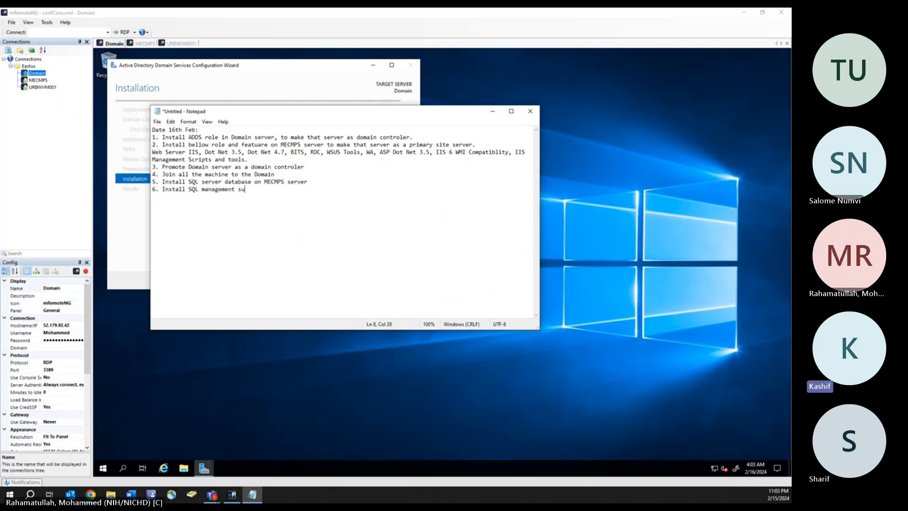
{"action": "key", "text": "BackSpace"}
{"action": "type", "text": "studio on MEC"}
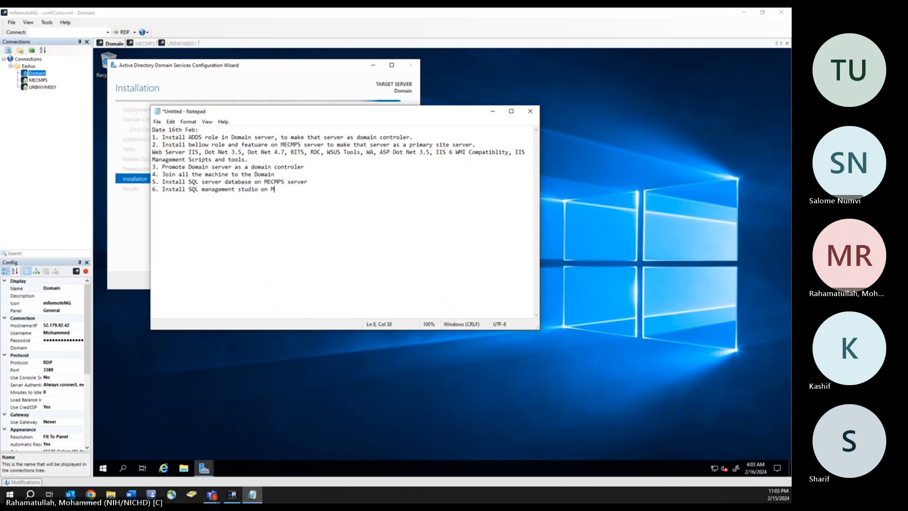
{"action": "type", "text": "MPS server"}
{"action": "type", "text": "7."}
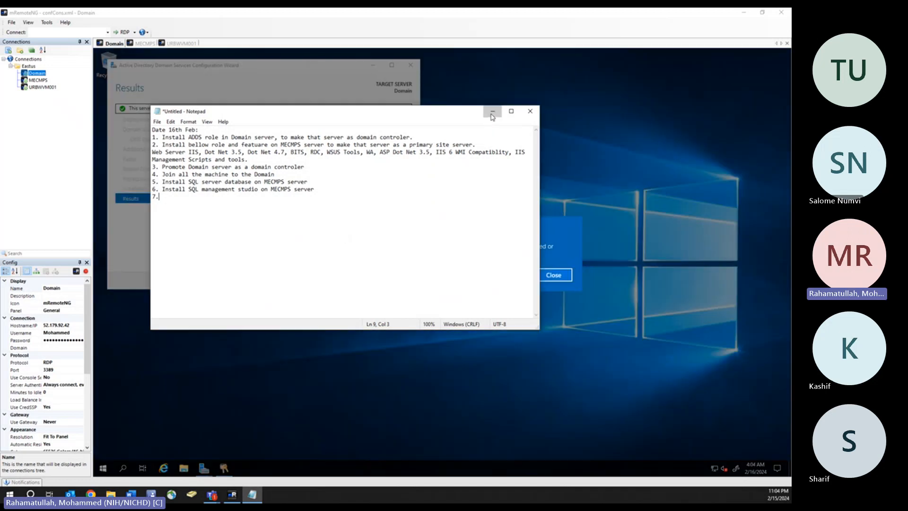
- Minimize the notes, dismiss the sign-out notice and close the finished AD DS Configuration Wizard
{"action": "left_click", "coordinate": [493, 113]}
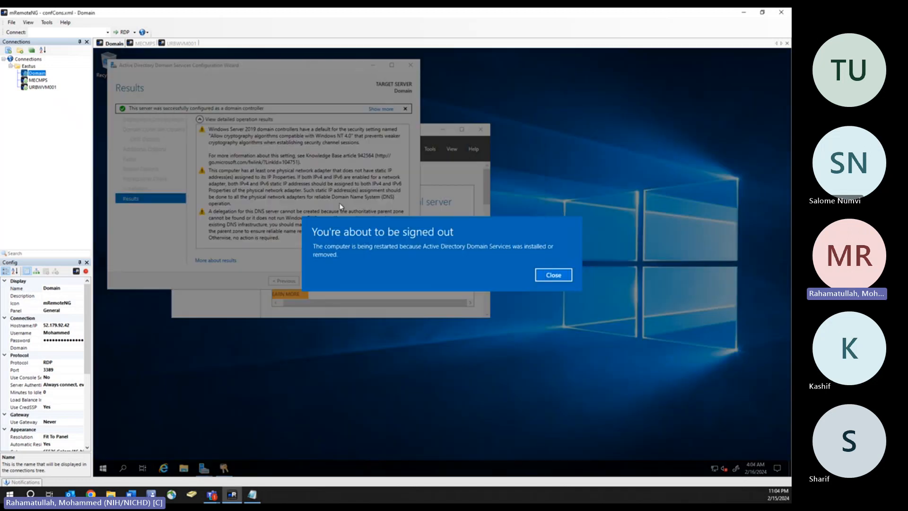
{"action": "left_click", "coordinate": [553, 278]}
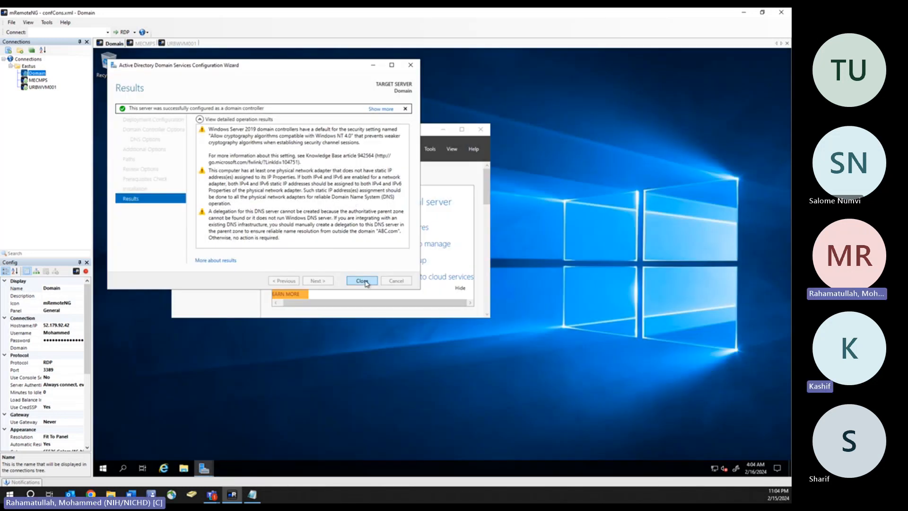
{"action": "left_click", "coordinate": [362, 281]}
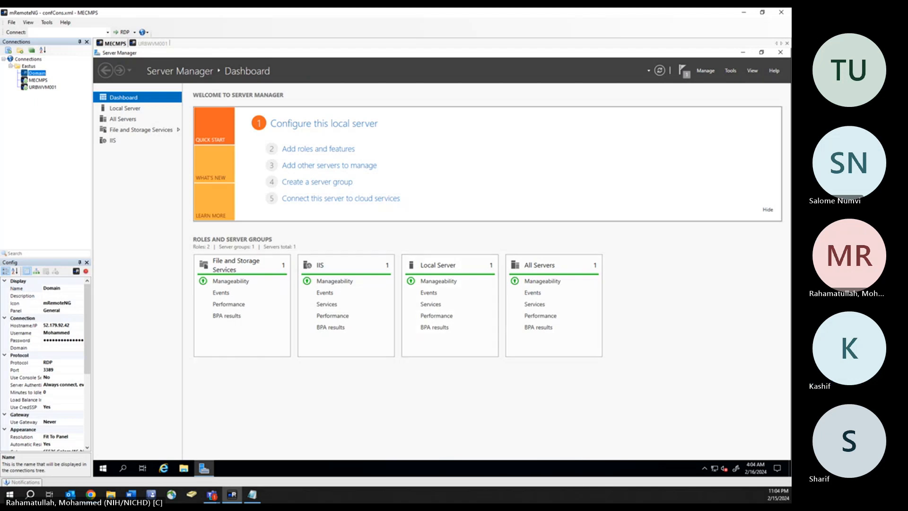
- In the task notes, type 'Connect all the machine to internal', correcting the 'ti' typo
{"action": "key", "text": "alt+Tab"}
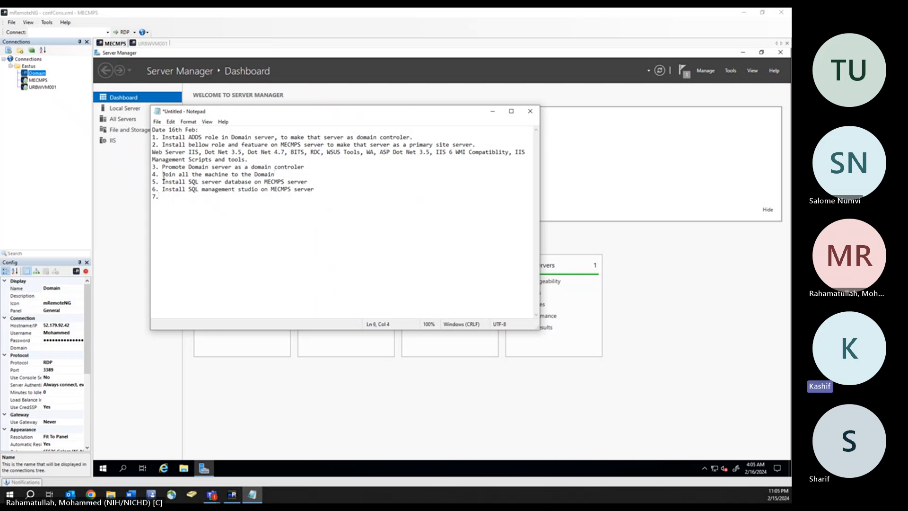
{"action": "type", "text": "Before"}
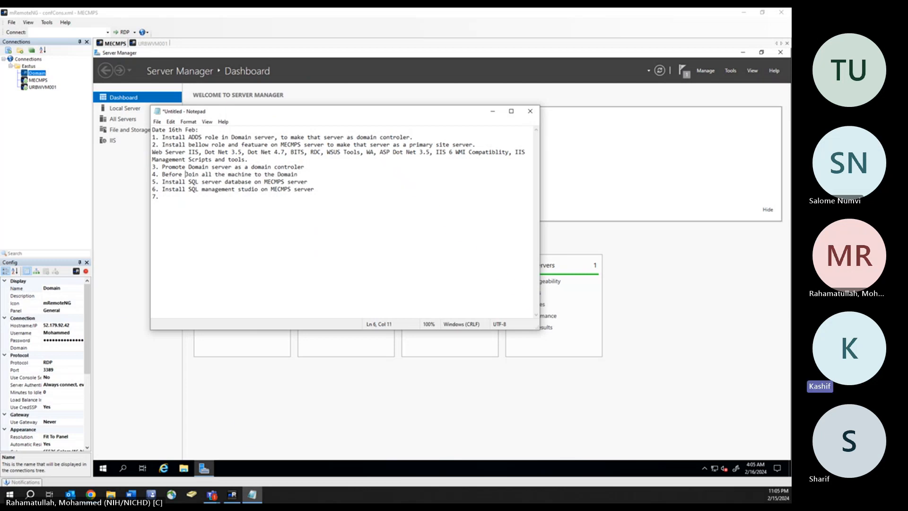
{"action": "key", "text": "BackSpace"}
{"action": "key", "text": "BackSpace"}
{"action": "key", "text": "BackSpace"}
{"action": "key", "text": "BackSpace"}
{"action": "key", "text": "BackSpace"}
{"action": "key", "text": "BackSpace"}
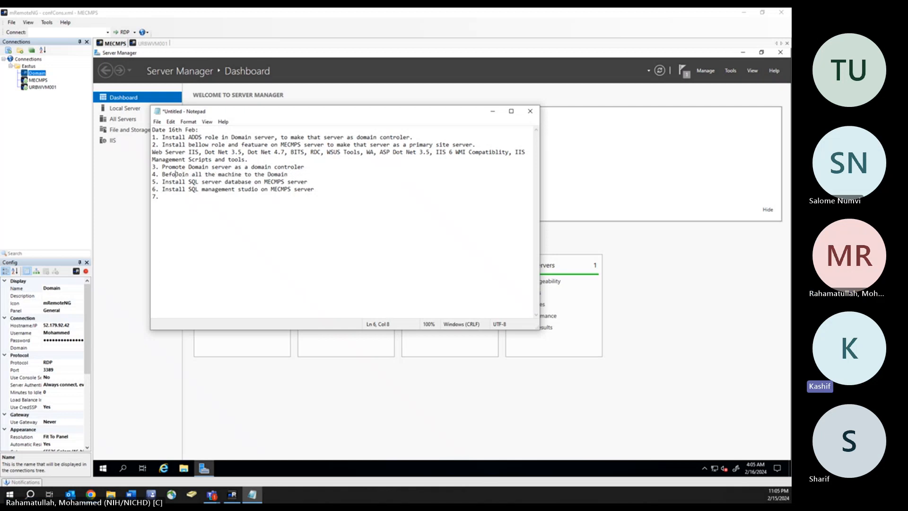
{"action": "key", "text": "BackSpace"}
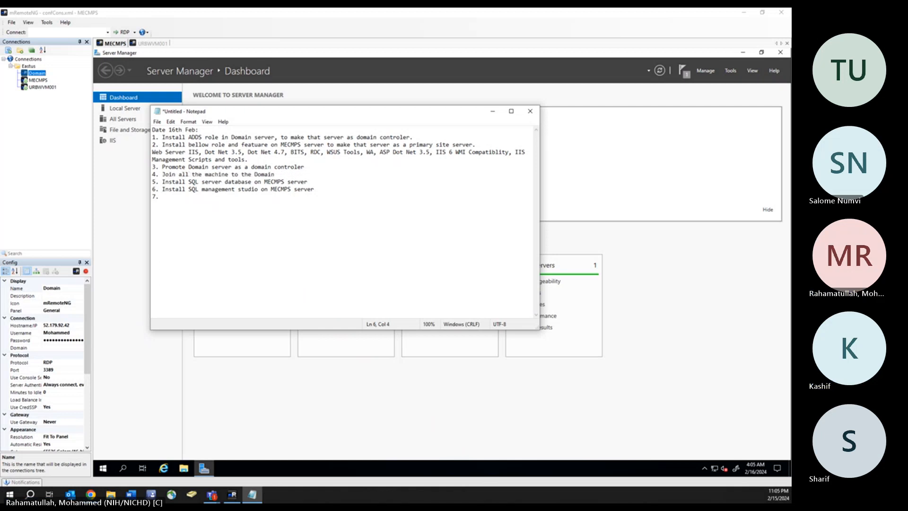
{"action": "type", "text": "Connect"}
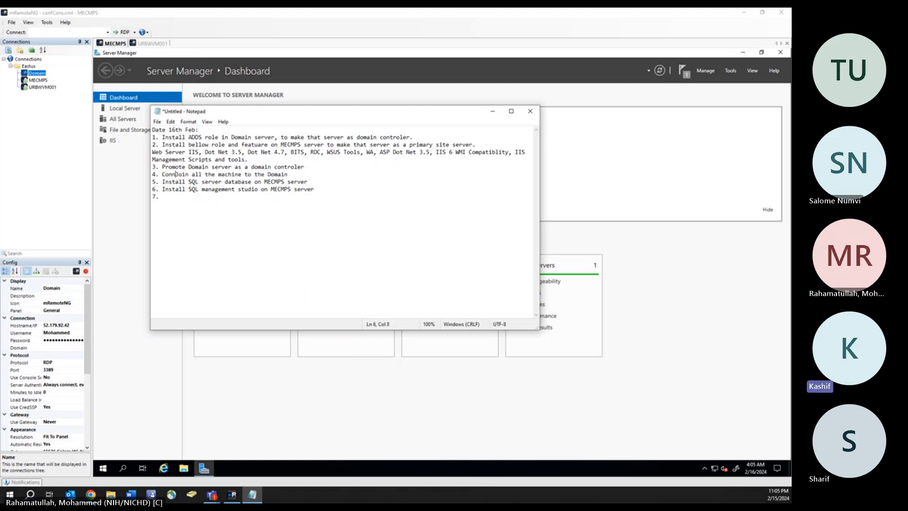
{"action": "type", "text": " all the ma"}
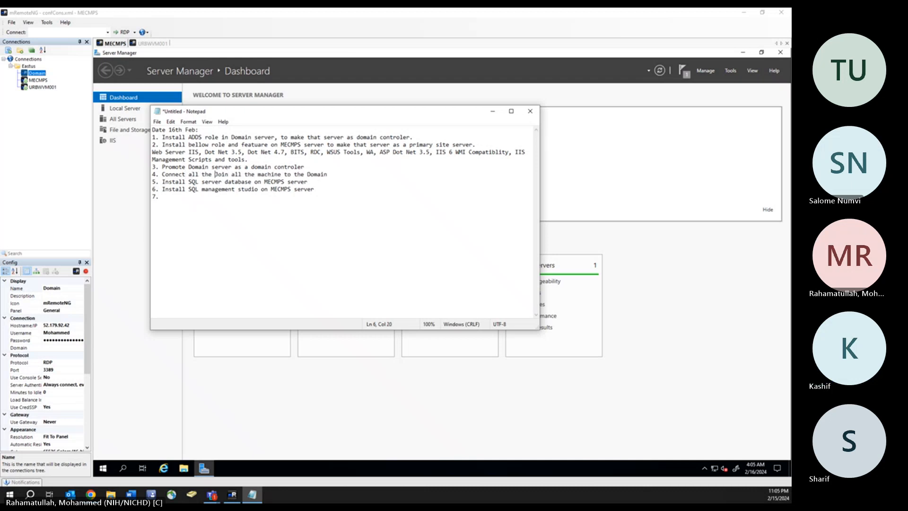
{"action": "type", "text": "chine "}
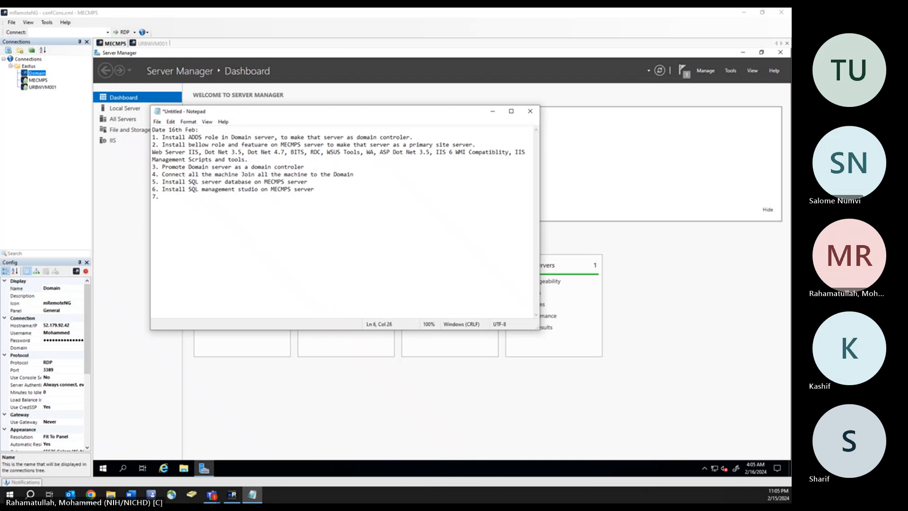
{"action": "type", "text": "ti intern"}
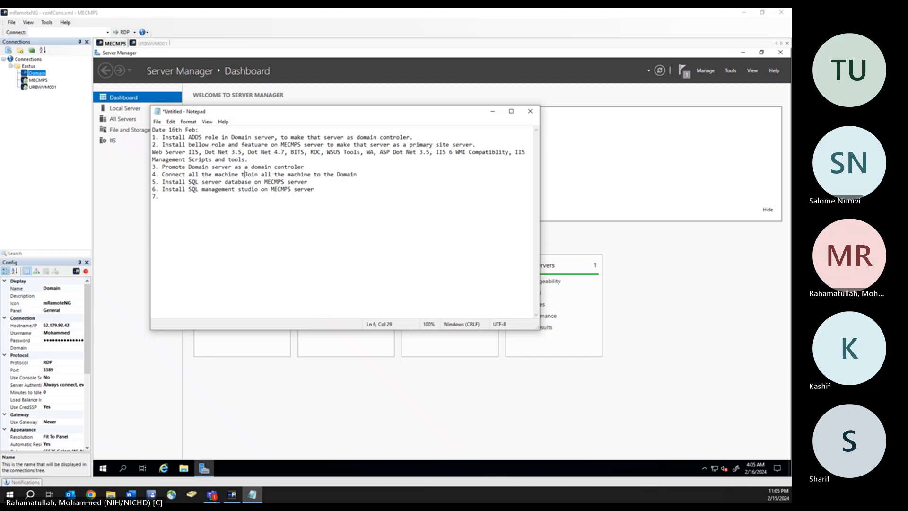
{"action": "type", "text": "al"}
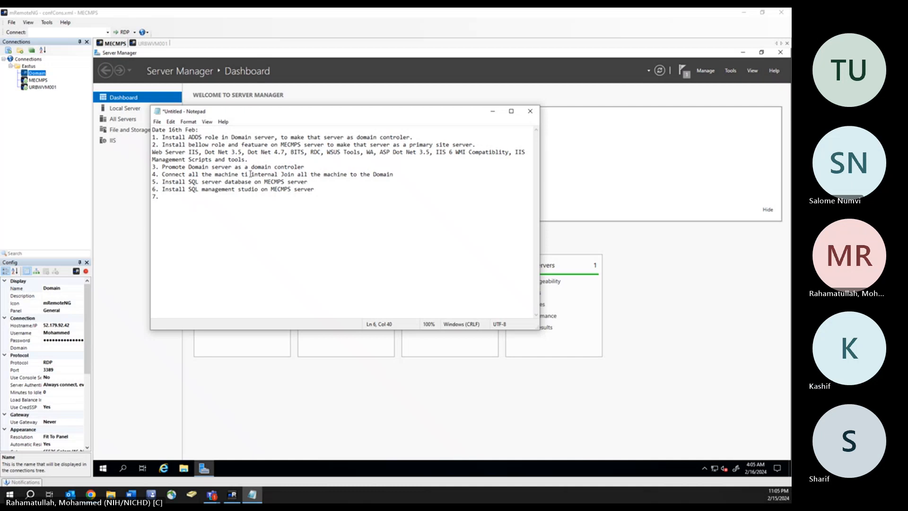
{"action": "key", "text": "BackSpace"}
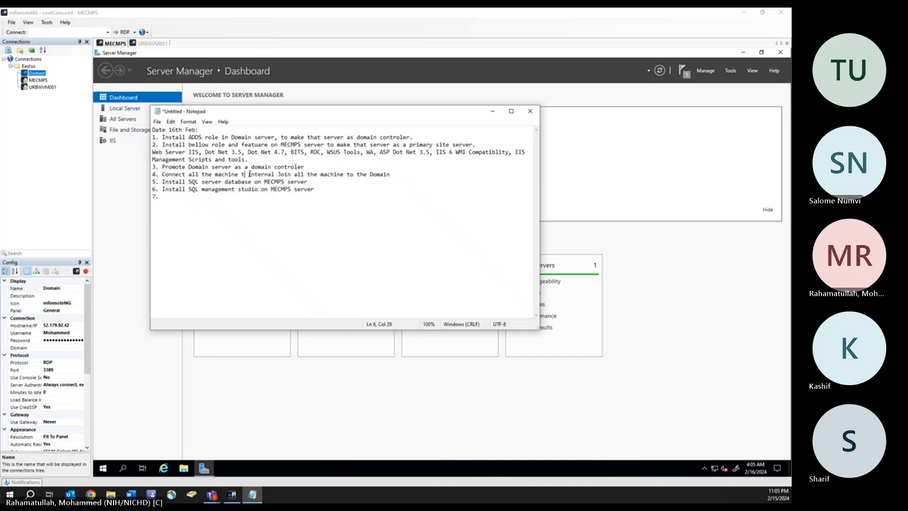
{"action": "type", "text": "o"}
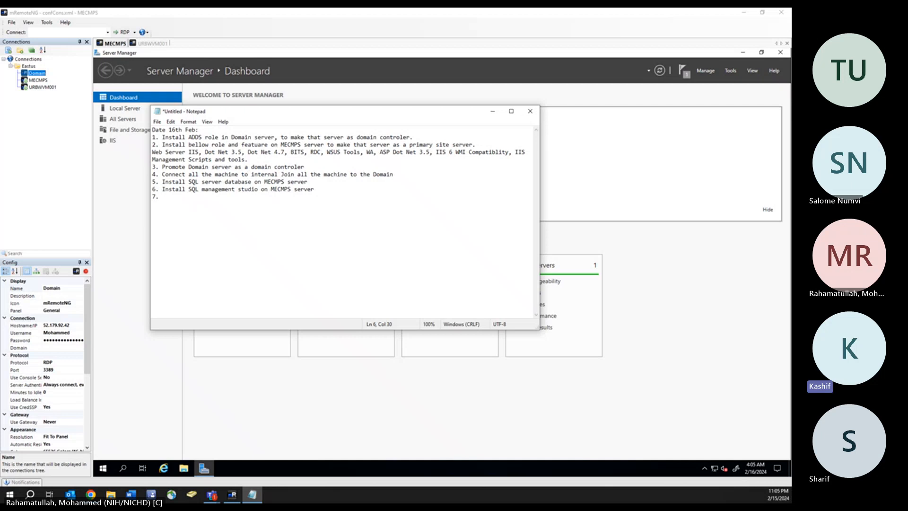
- Insert 'DNS server, and' before 'Join' in item 4, removing the extra space
{"action": "left_click", "coordinate": [281, 175]}
{"action": "type", "text": "DNS"}
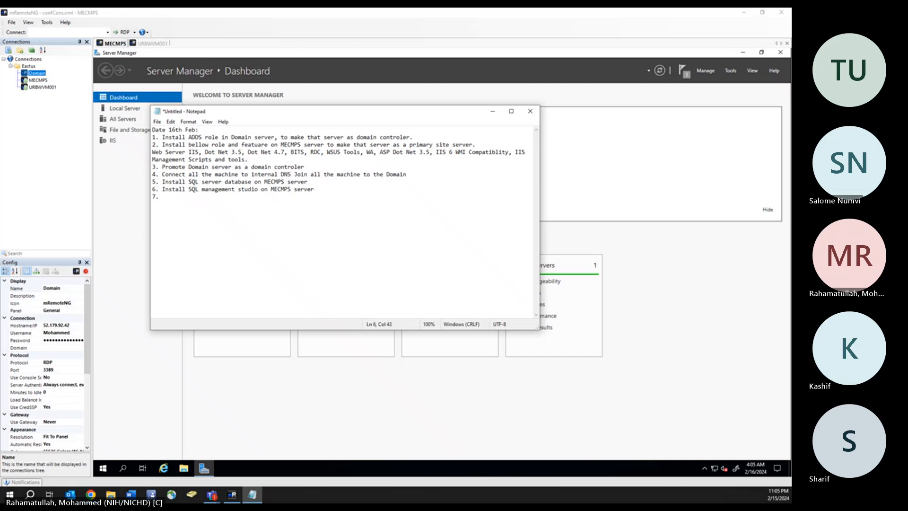
{"action": "type", "text": " server "}
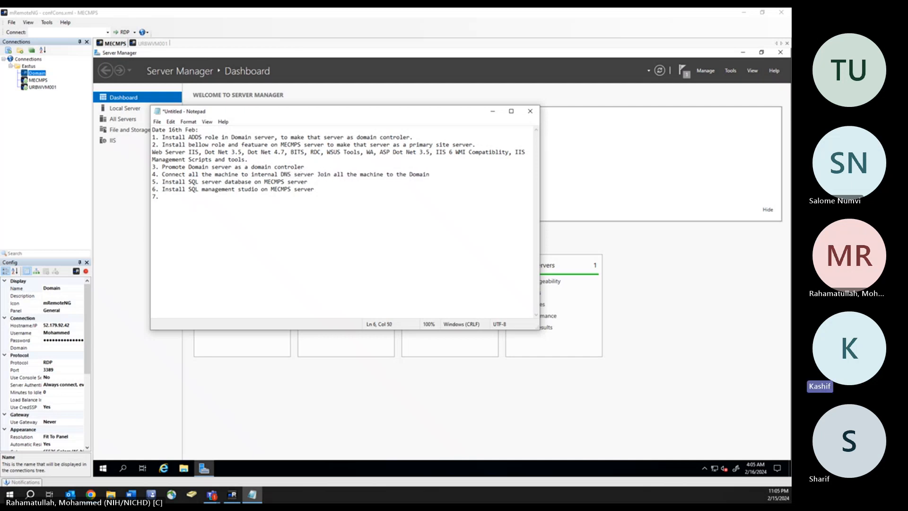
{"action": "type", "text": ", and"}
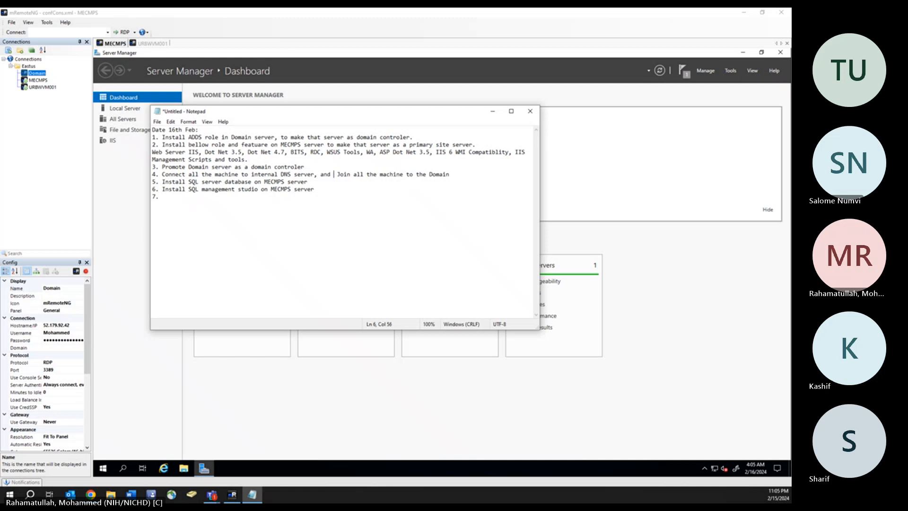
{"action": "key", "text": "BackSpace"}
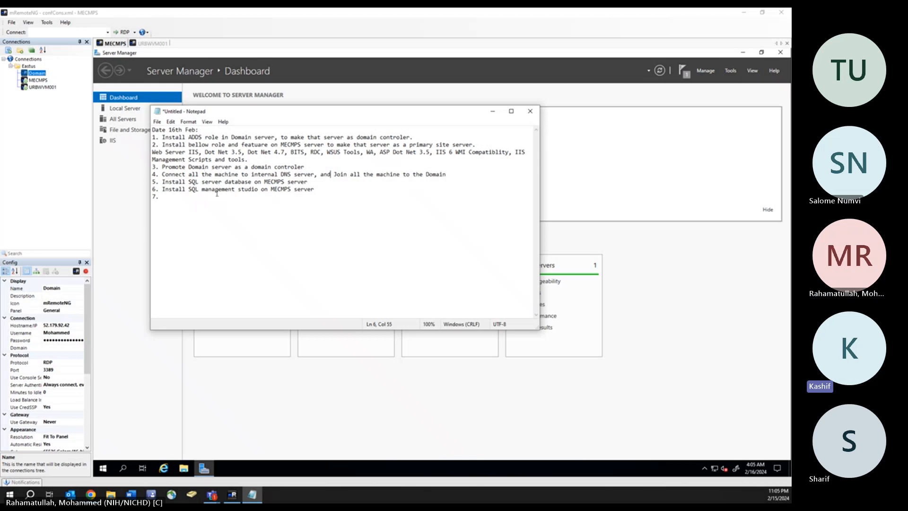
- Minimize Notepad and the remote session, then open Eastus-vnet via a 'vi' search for Virtual networks
{"action": "left_click", "coordinate": [495, 115]}
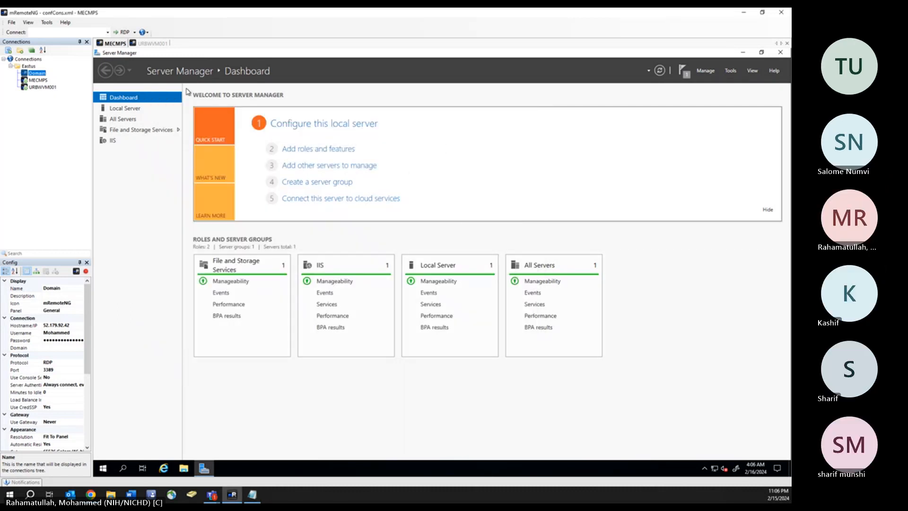
{"action": "left_click", "coordinate": [744, 13]}
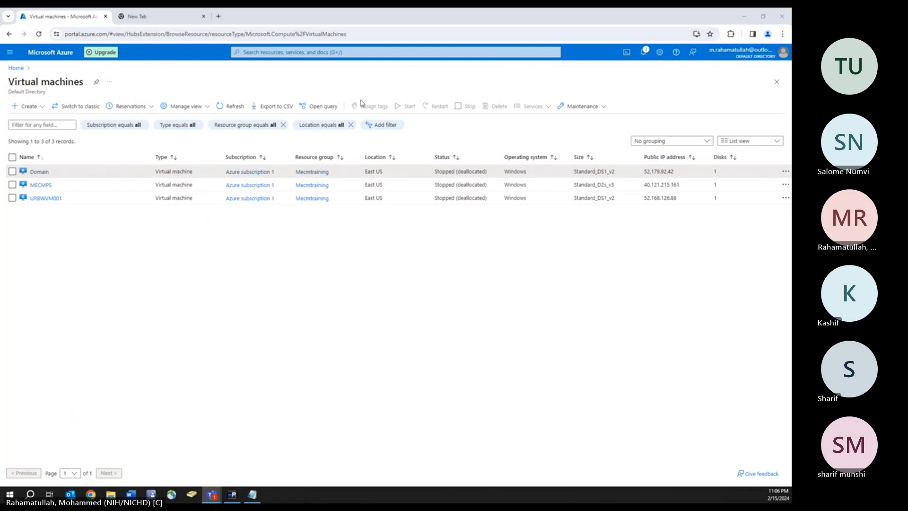
{"action": "left_click", "coordinate": [244, 52]}
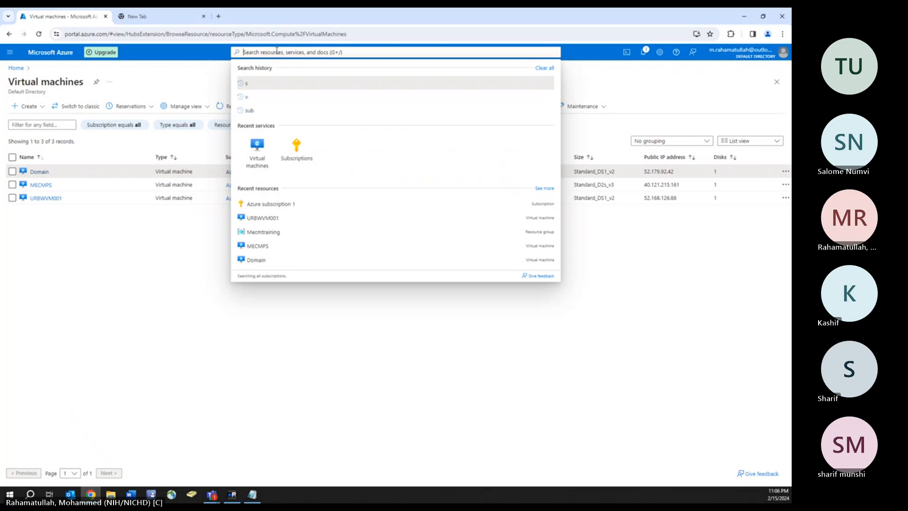
{"action": "type", "text": "vir"}
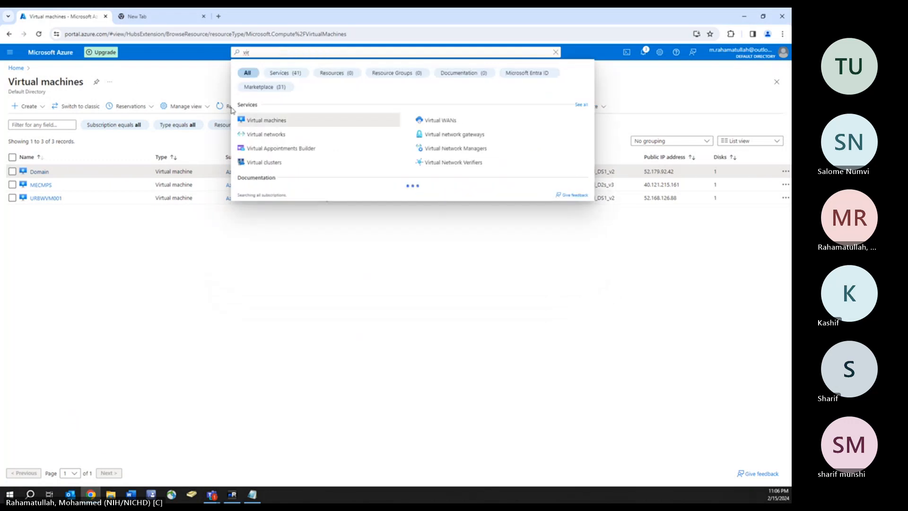
{"action": "left_click", "coordinate": [277, 135]}
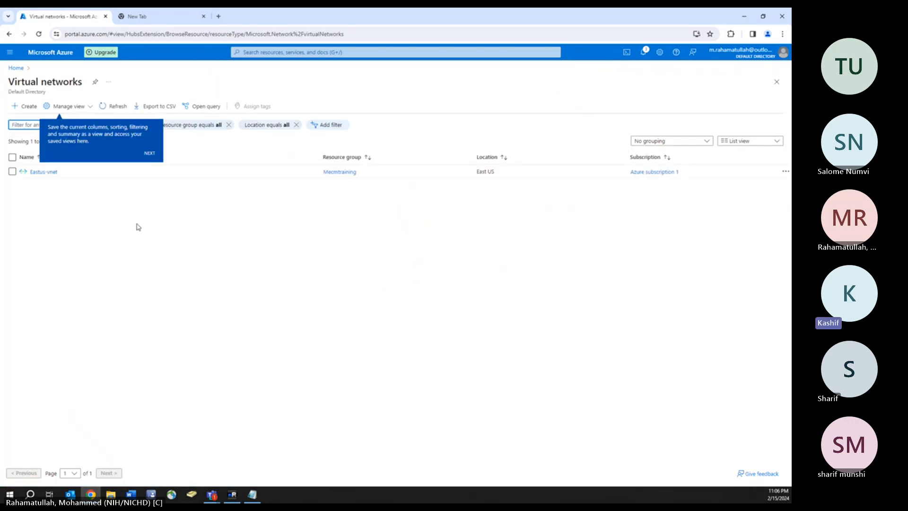
{"action": "left_click", "coordinate": [12, 172]}
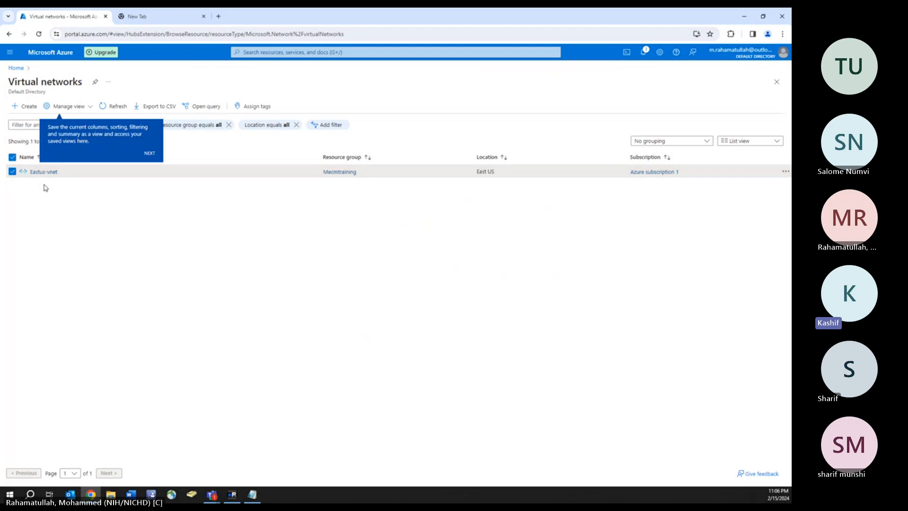
{"action": "left_click", "coordinate": [44, 172]}
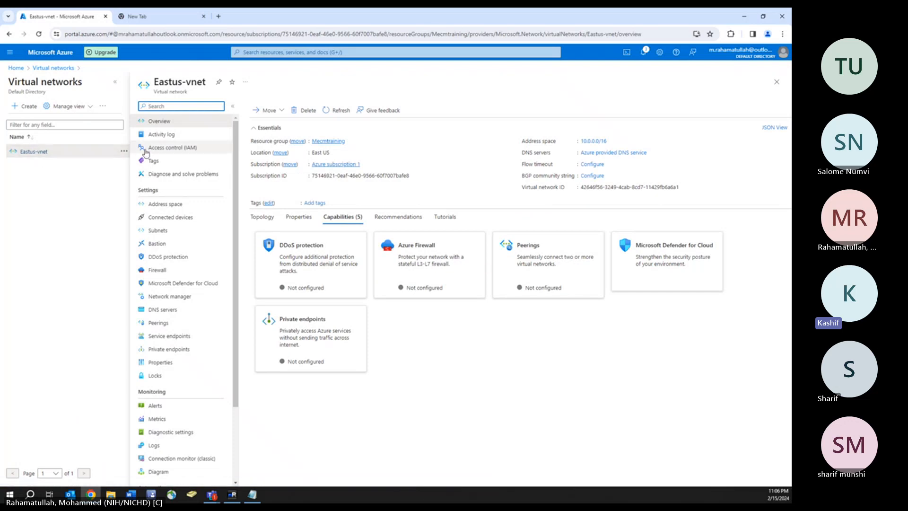
- Show Eastus-vnet's address space and connected devices, selecting all three network interfaces
{"action": "left_click", "coordinate": [158, 204]}
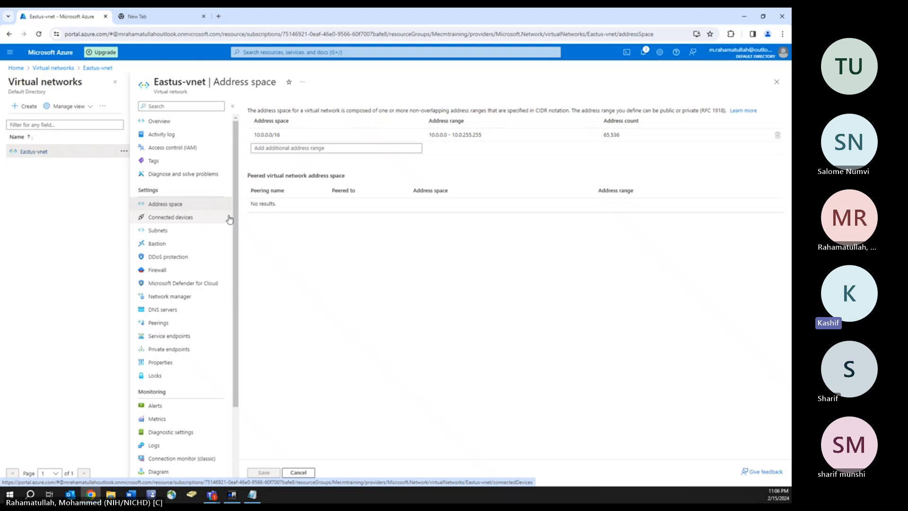
{"action": "left_click", "coordinate": [176, 218]}
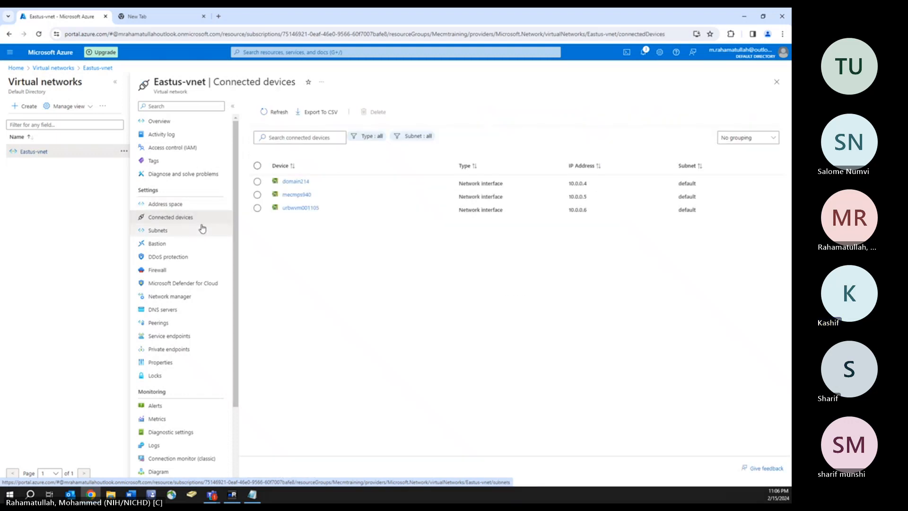
{"action": "left_click", "coordinate": [257, 209]}
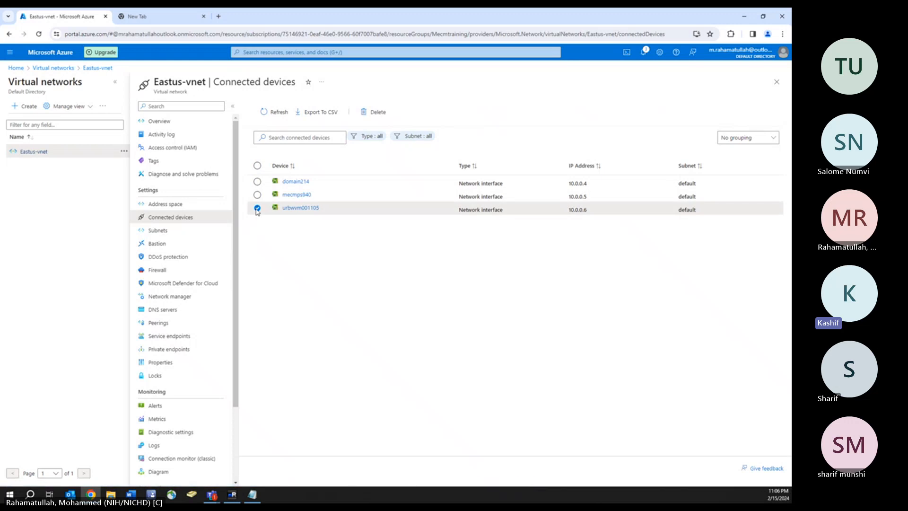
{"action": "left_click", "coordinate": [258, 194]}
{"action": "left_click", "coordinate": [257, 181]}
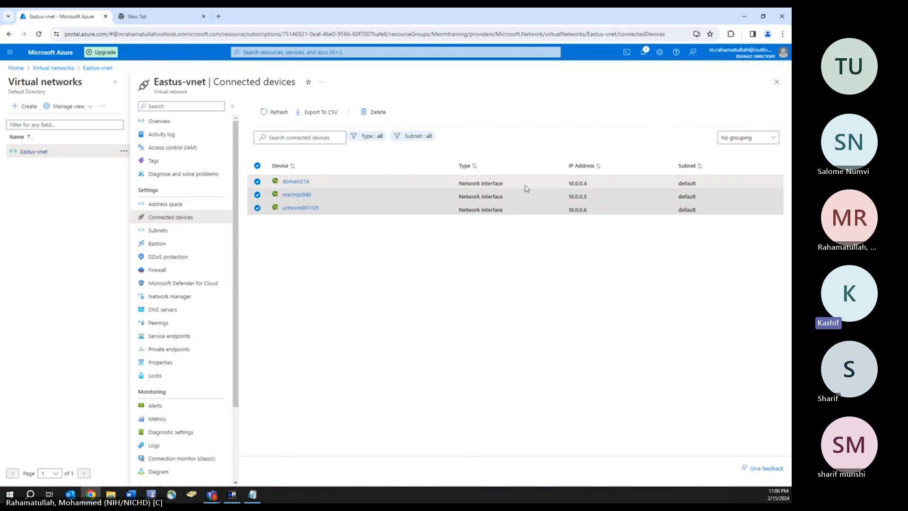
- Copy domain214's IP address 10.0.0.4 from the connected devices list
{"action": "double_click", "coordinate": [582, 185]}
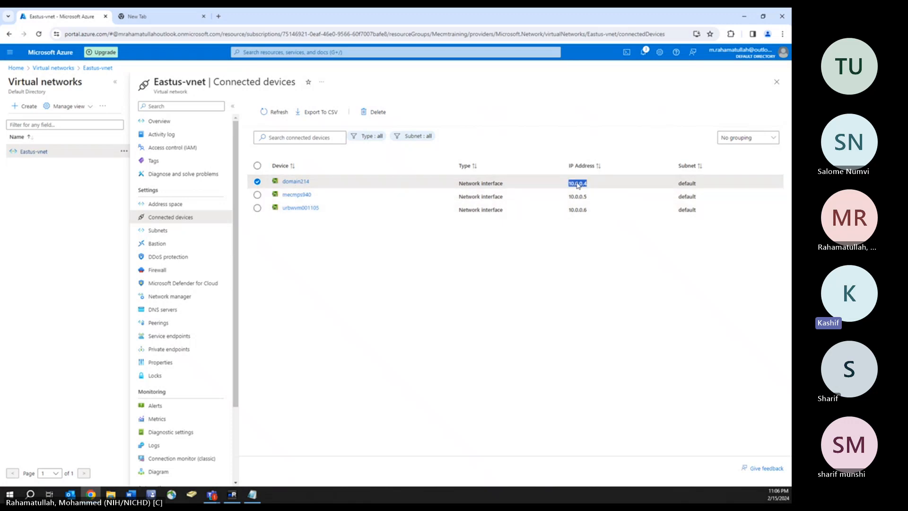
{"action": "right_click", "coordinate": [578, 186]}
{"action": "left_click", "coordinate": [591, 192]}
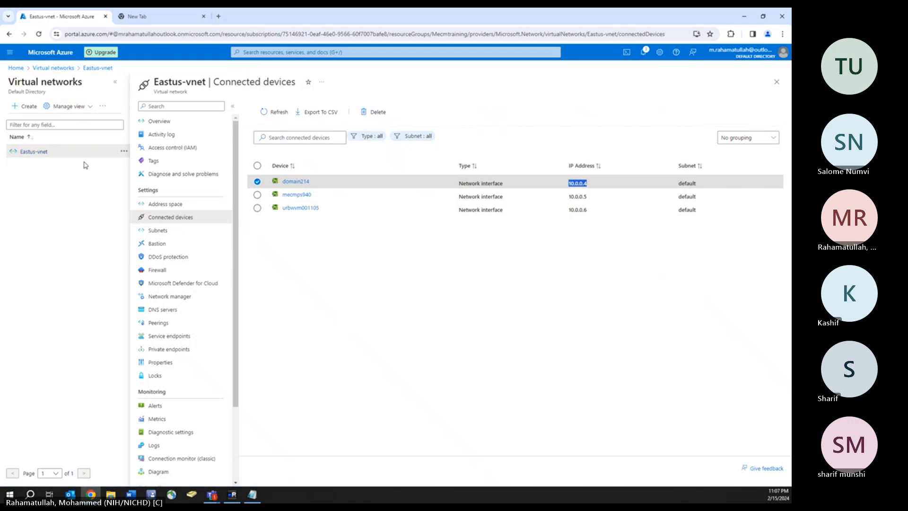
{"action": "scroll", "coordinate": [195, 354], "scroll_direction": "down", "scroll_amount": 1}
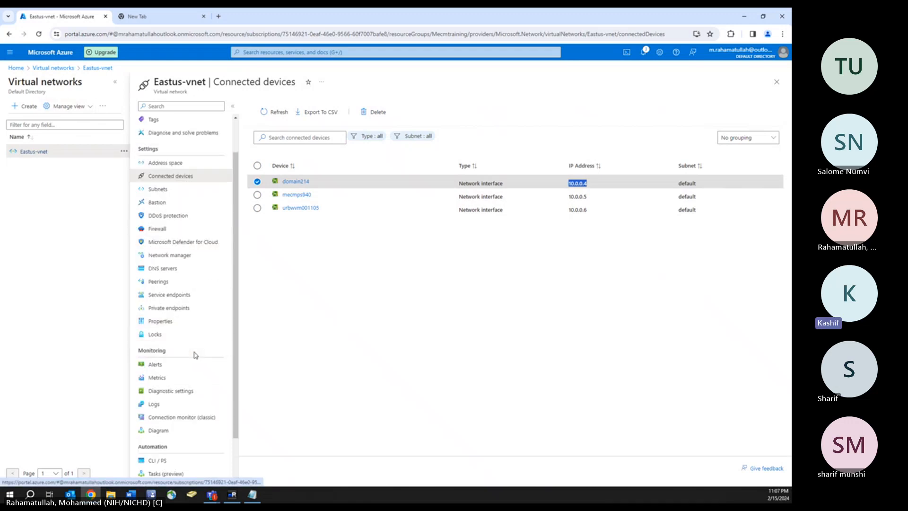
- Switch Eastus-vnet's DNS servers to Custom with address 10.0.0.4 and save
{"action": "left_click", "coordinate": [172, 269]}
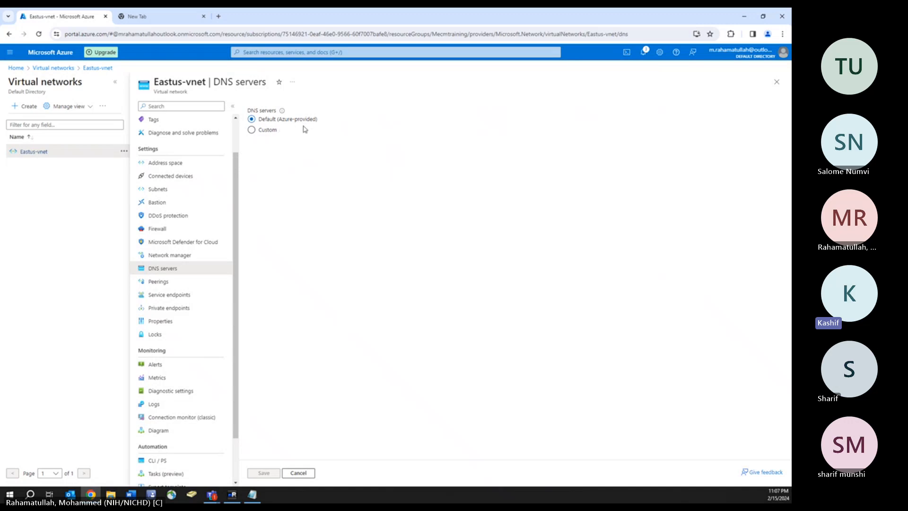
{"action": "left_click", "coordinate": [252, 132]}
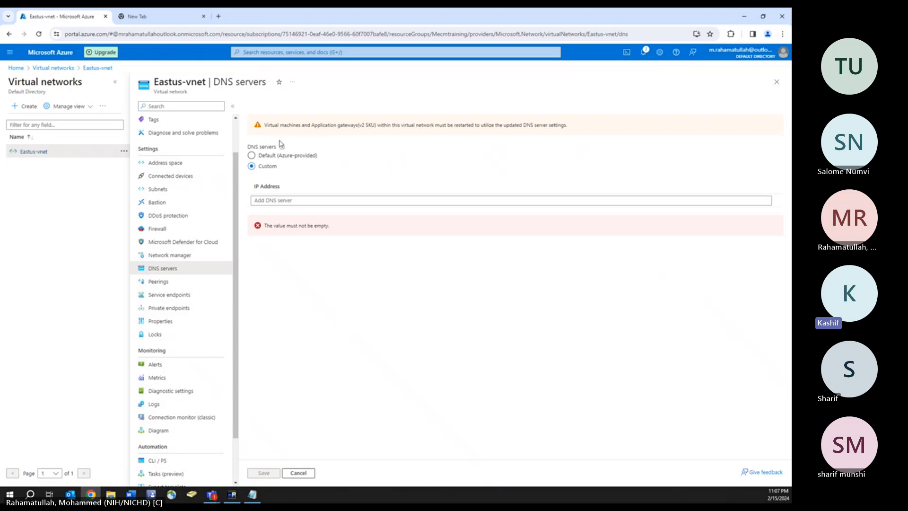
{"action": "left_click", "coordinate": [284, 201]}
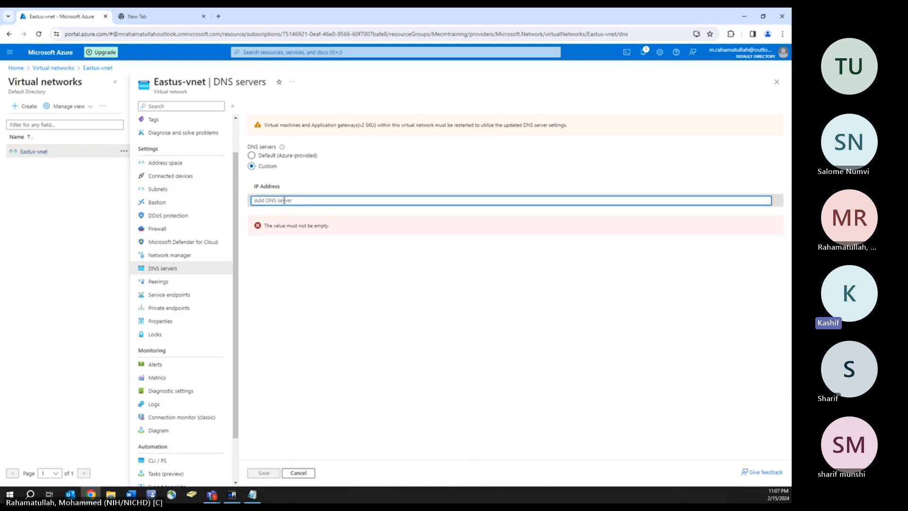
{"action": "type", "text": "10.0.0.4"}
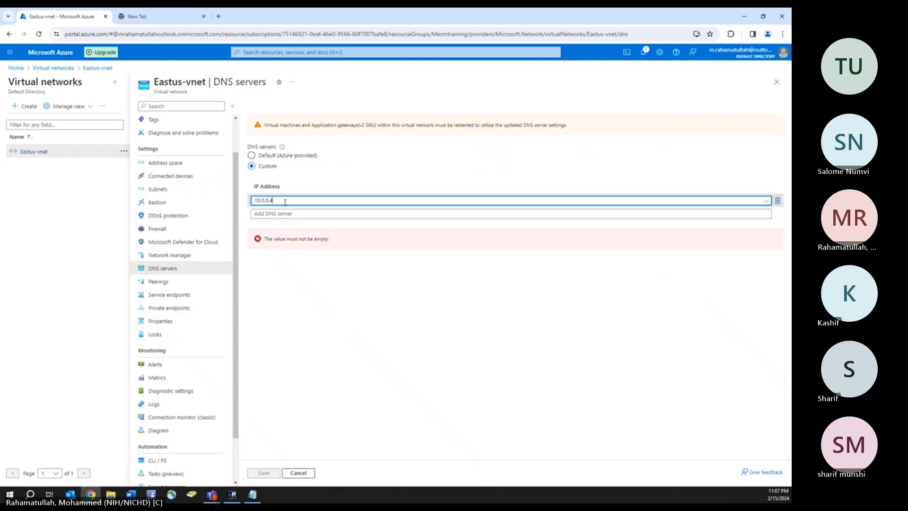
{"action": "key", "text": "BackSpace"}
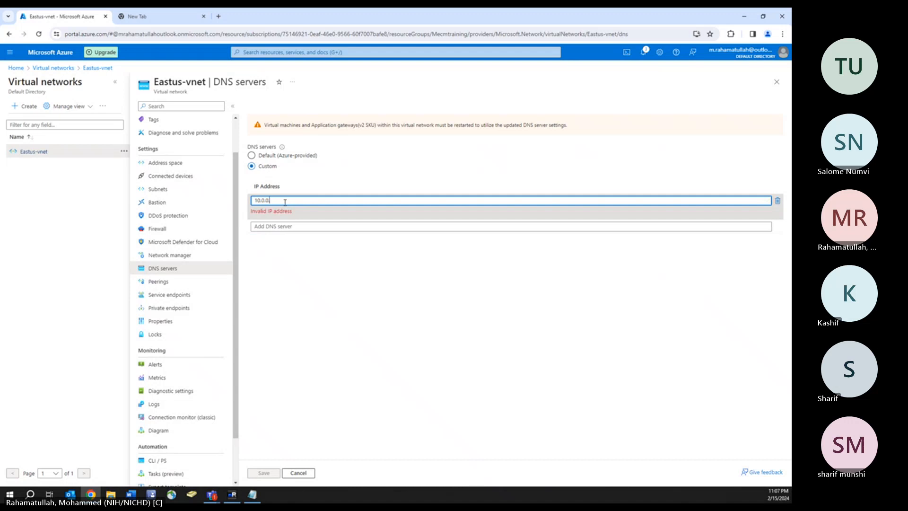
{"action": "type", "text": "4"}
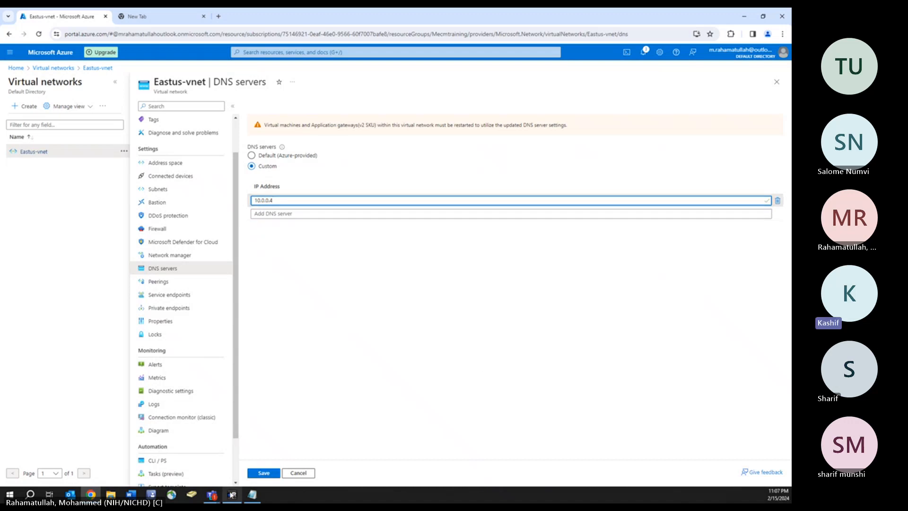
{"action": "left_click", "coordinate": [266, 473]}
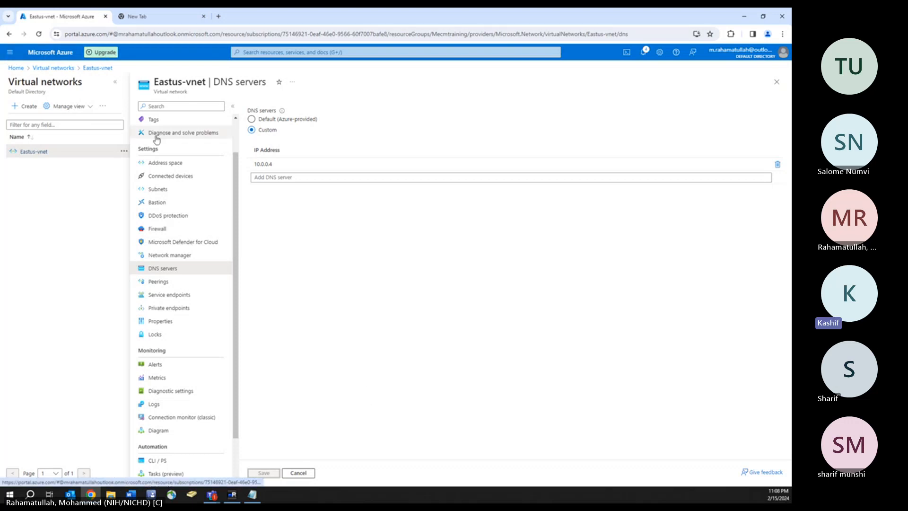
- Select the URBWVM001, MECMPS and Domain virtual machines and confirm restarting all three
{"action": "left_click", "coordinate": [251, 52]}
{"action": "left_click", "coordinate": [299, 157]}
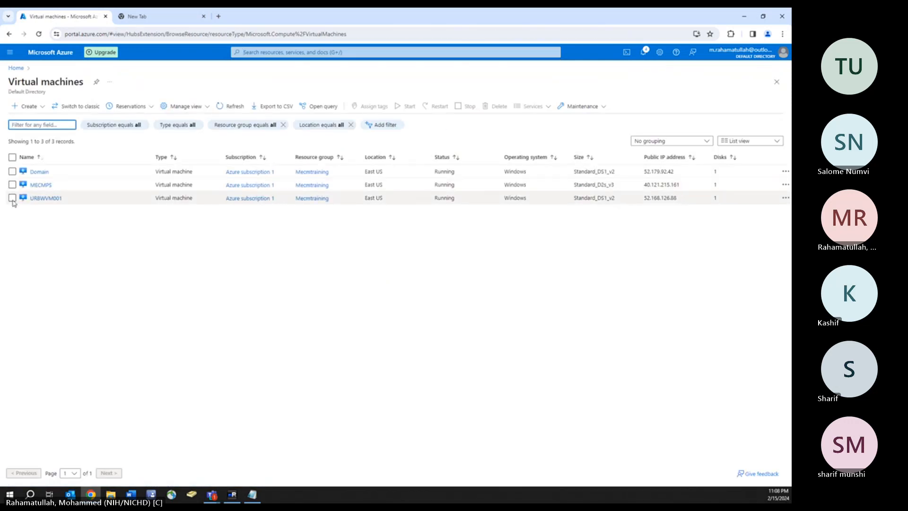
{"action": "left_click", "coordinate": [13, 197]}
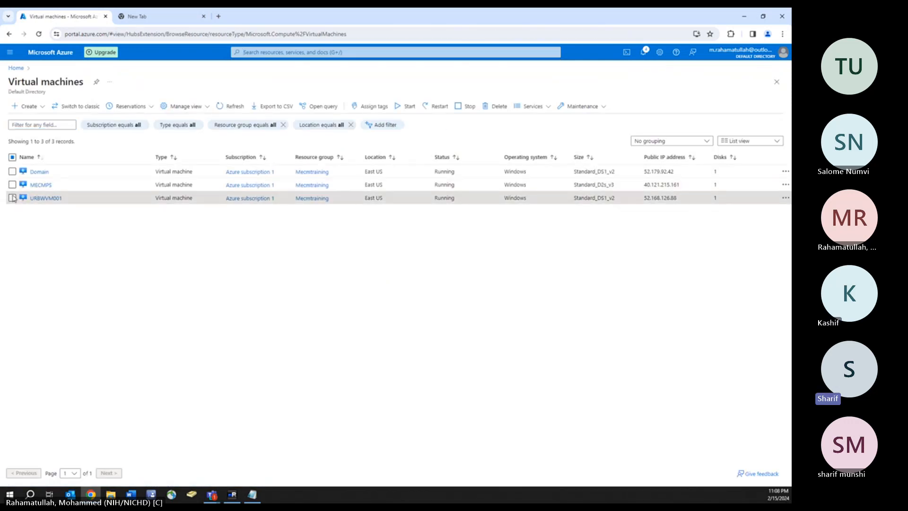
{"action": "left_click", "coordinate": [12, 185]}
{"action": "left_click", "coordinate": [12, 171]}
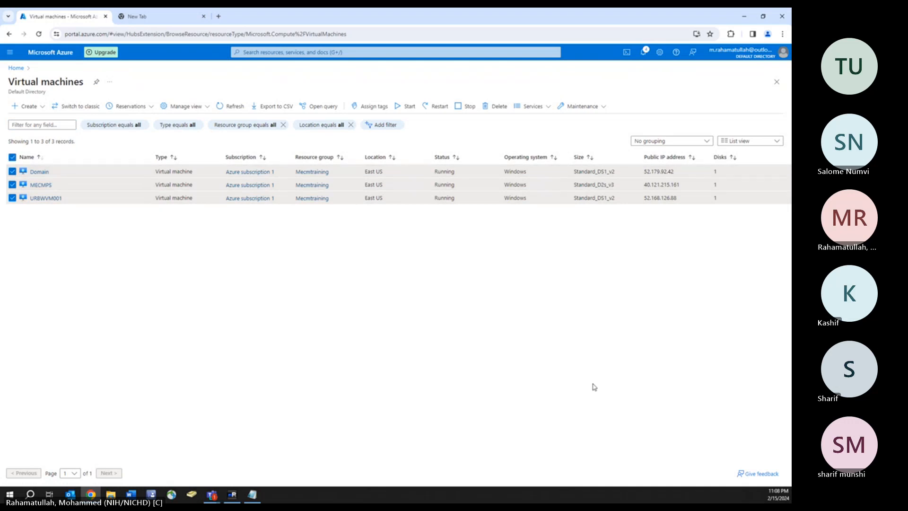
{"action": "left_click", "coordinate": [437, 108]}
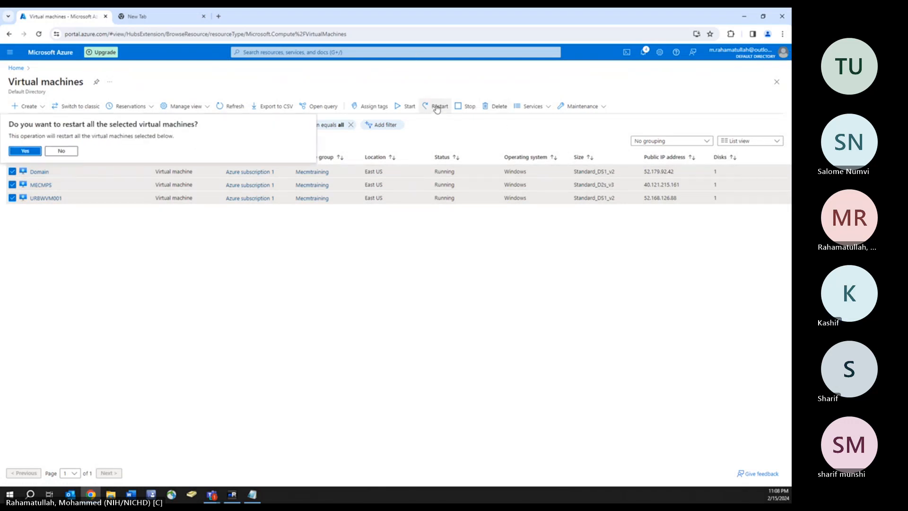
{"action": "left_click", "coordinate": [25, 150]}
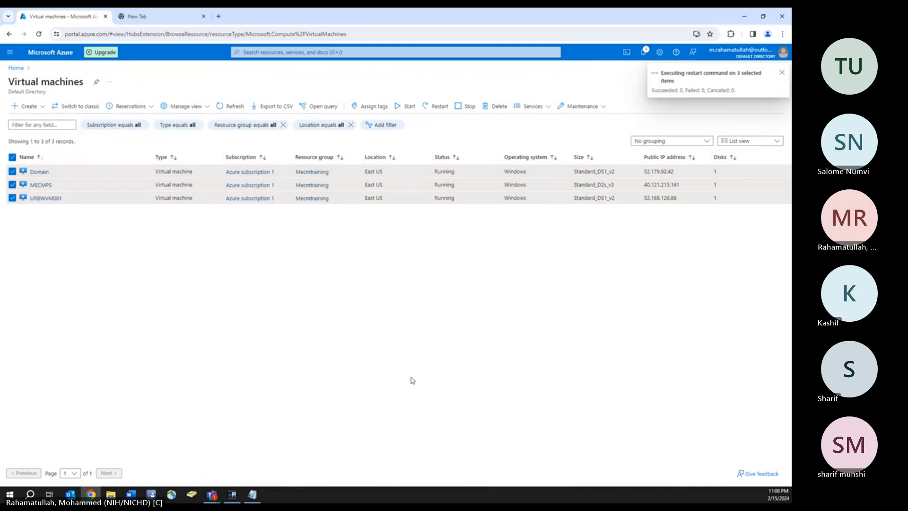
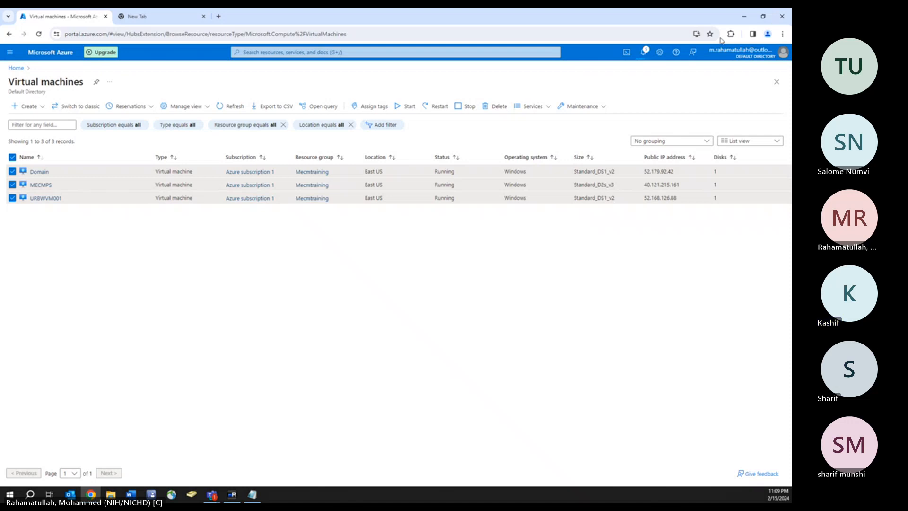
- Minimize the Azure portal browser and bring the mRemoteNG connection manager to the front
{"action": "left_click", "coordinate": [744, 20]}
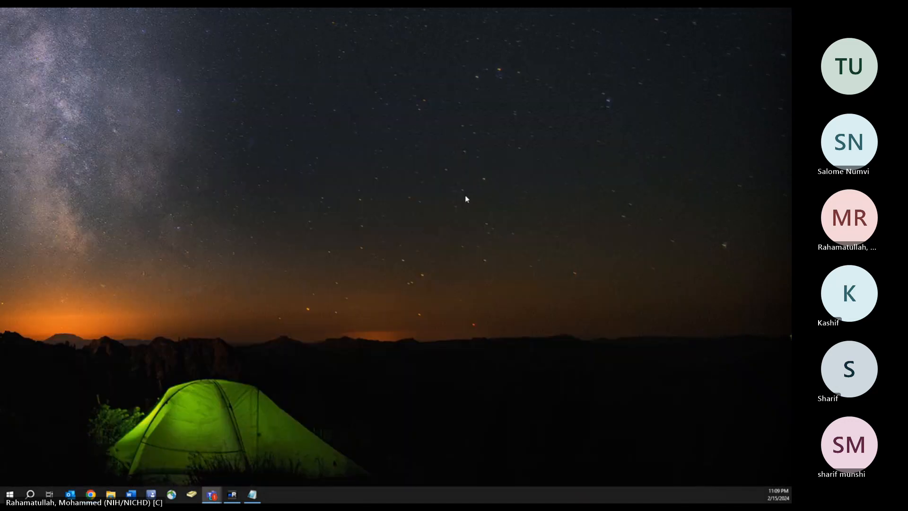
{"action": "left_click", "coordinate": [232, 496]}
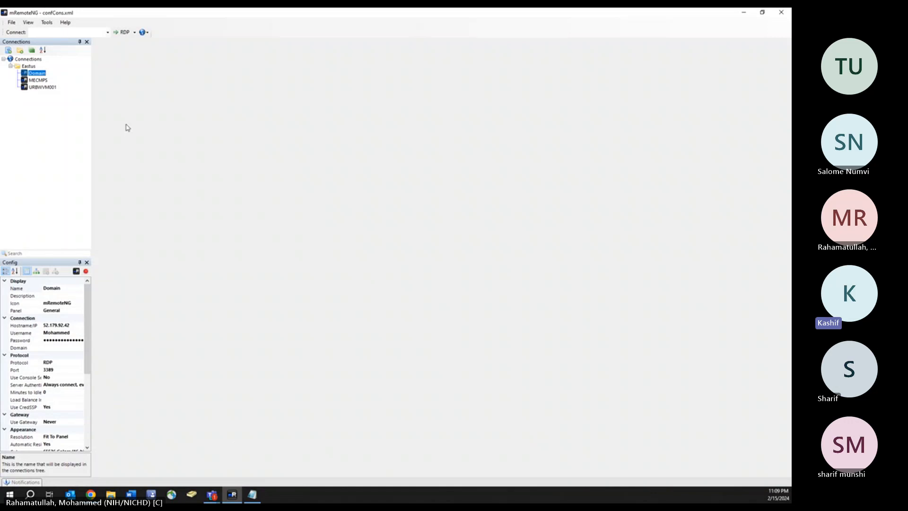
- Connect to all servers in the Eastus folder and move the Notepad task list out of view
{"action": "right_click", "coordinate": [29, 67]}
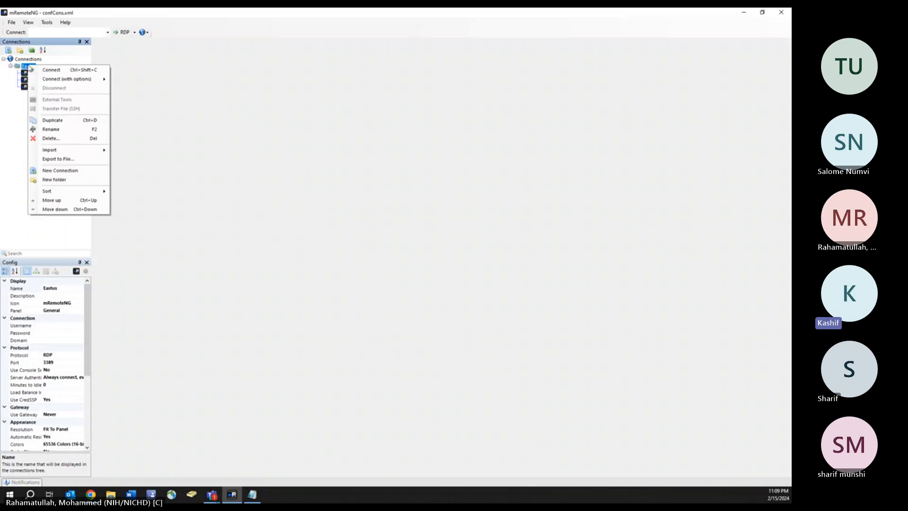
{"action": "left_click", "coordinate": [55, 71]}
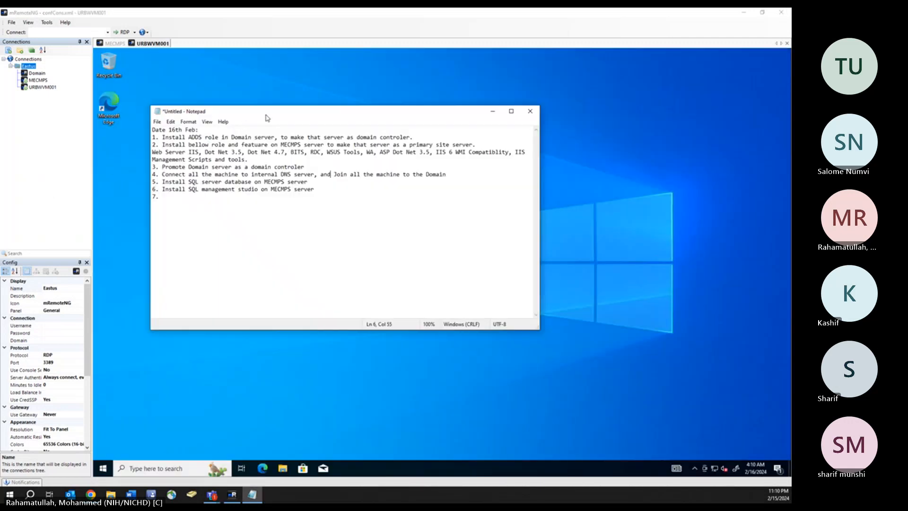
{"action": "left_click_drag", "start_coordinate": [266, 115], "coordinate": [0, 171]}
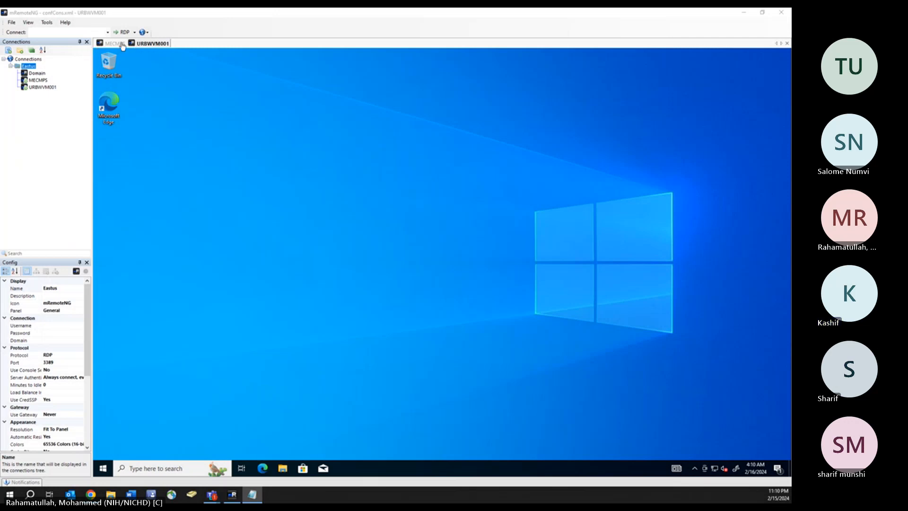
- Select the Domain connection and try opening a remote session to it twice
{"action": "left_click", "coordinate": [38, 73]}
{"action": "double_click", "coordinate": [38, 74]}
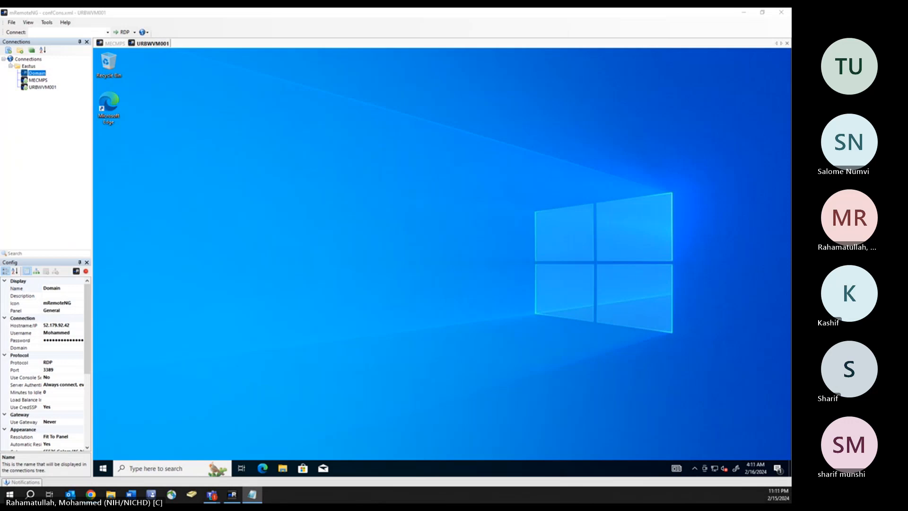
{"action": "double_click", "coordinate": [37, 73]}
- Replace the Domain connection's username with the ABC domain-prefixed account and reconnect
{"action": "left_click", "coordinate": [59, 333]}
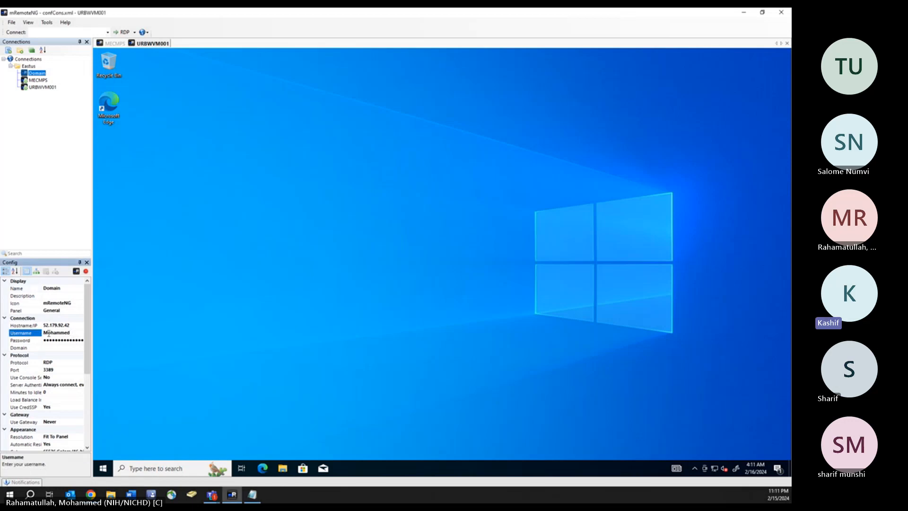
{"action": "left_click_drag", "start_coordinate": [76, 334], "coordinate": [43, 334]}
{"action": "type", "text": "ABS"}
{"action": "type", "text": "C"}
{"action": "type", "text": "\\Mohammed"}
{"action": "left_click", "coordinate": [85, 137]}
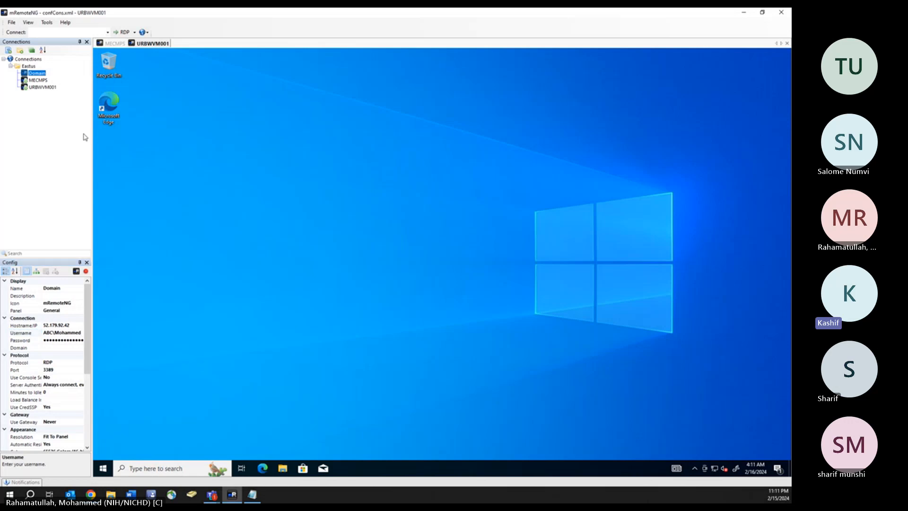
{"action": "double_click", "coordinate": [38, 73]}
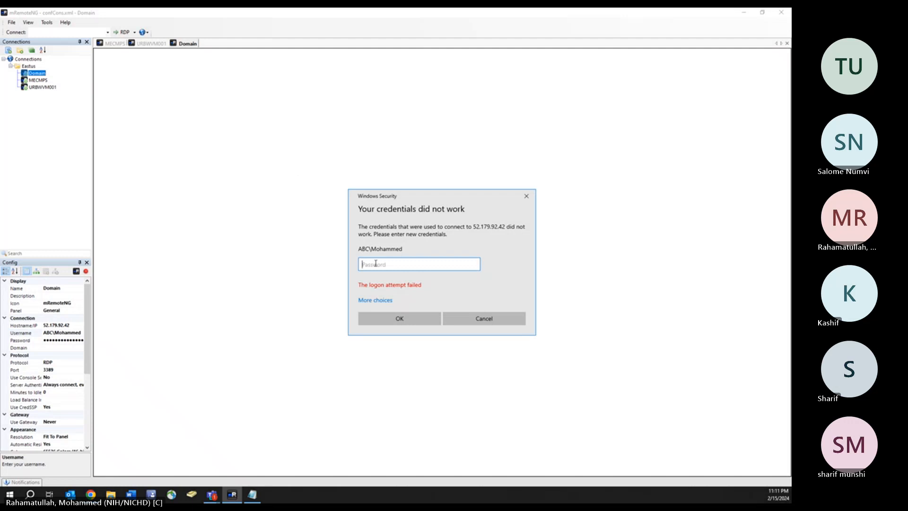
- Enter the Domain account password, then clear and retype it after the failed logon
{"action": "type", "text": "•••••••••••••••"}
{"action": "left_click", "coordinate": [414, 314]}
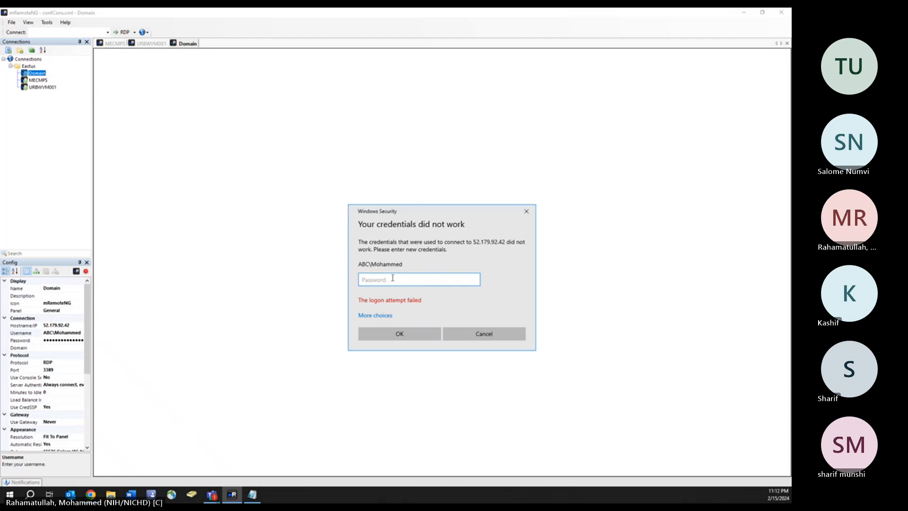
{"action": "type", "text": "•••••"}
{"action": "key", "text": "BackSpace"}
{"action": "key", "text": "BackSpace"}
{"action": "key", "text": "BackSpace"}
{"action": "key", "text": "BackSpace"}
{"action": "key", "text": "BackSpace"}
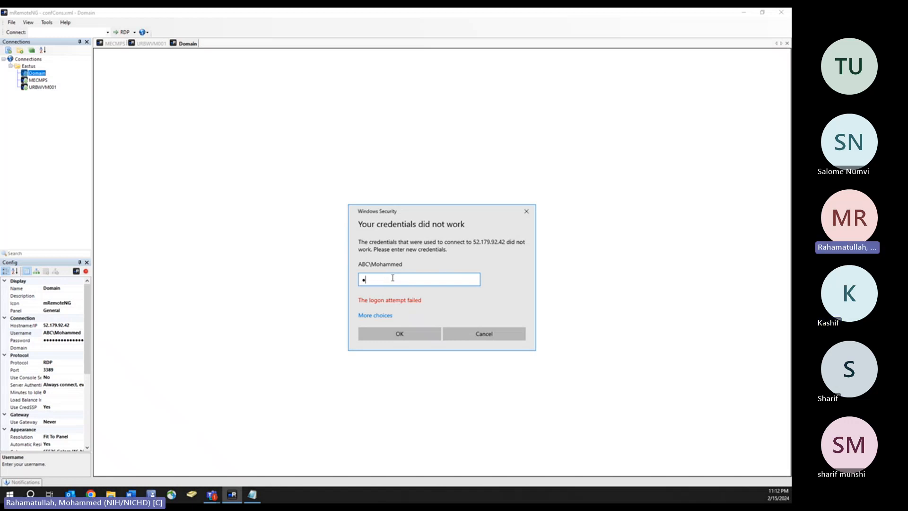
{"action": "type", "text": "•••••••••••••••"}
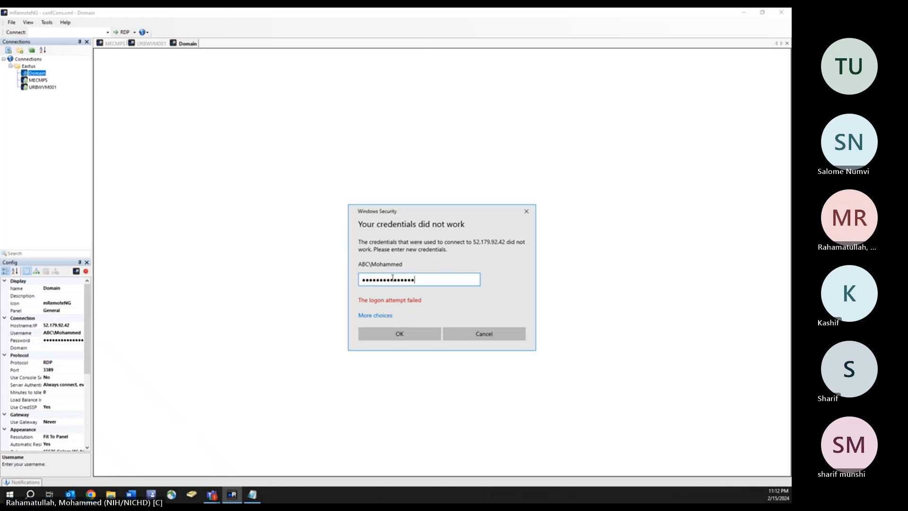
{"action": "key", "text": "Return"}
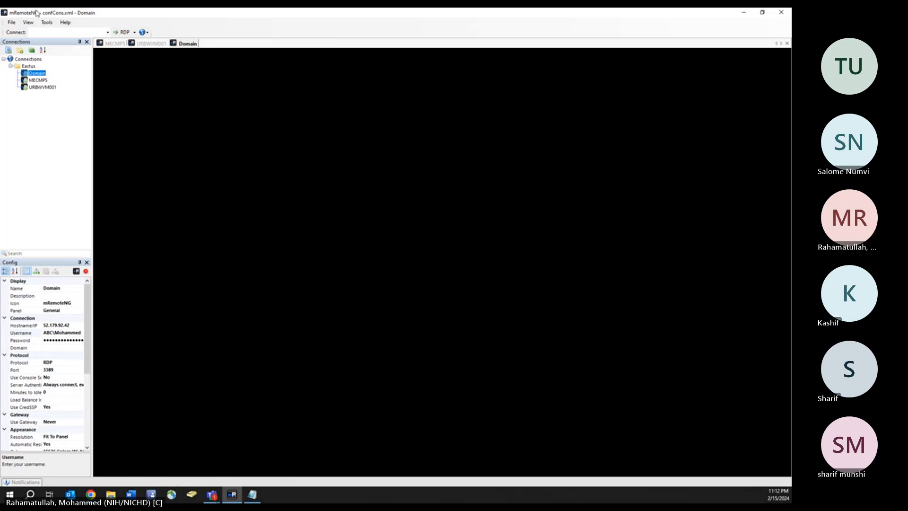
- Save the connection file and cancel the Domain server's Shutdown Event Tracker
{"action": "left_click", "coordinate": [11, 22]}
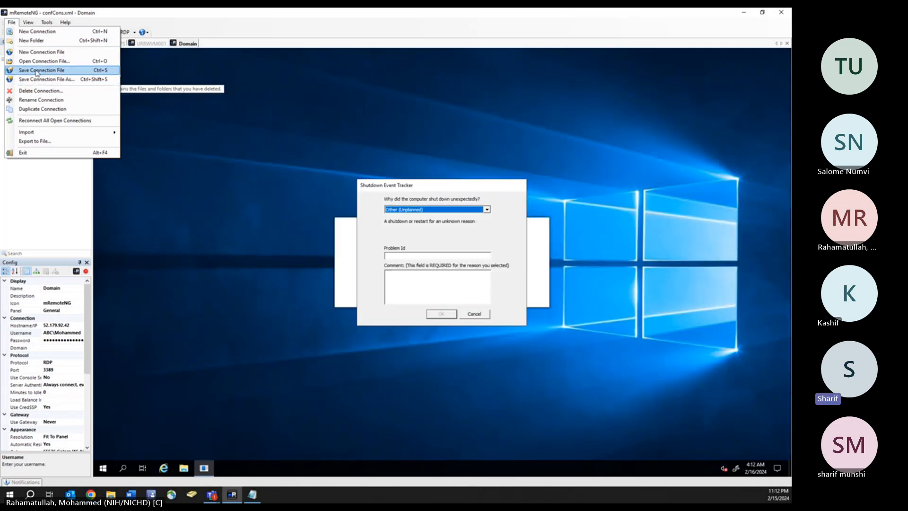
{"action": "left_click", "coordinate": [49, 71]}
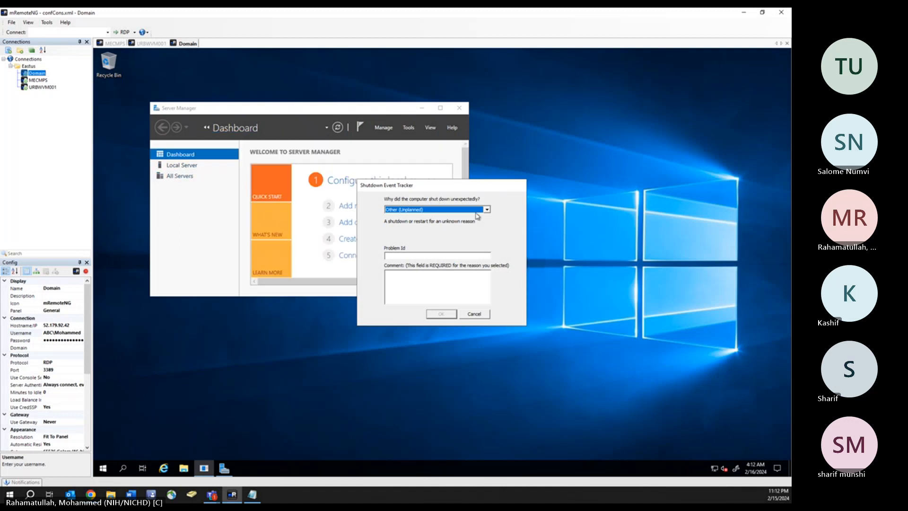
{"action": "left_click", "coordinate": [476, 314]}
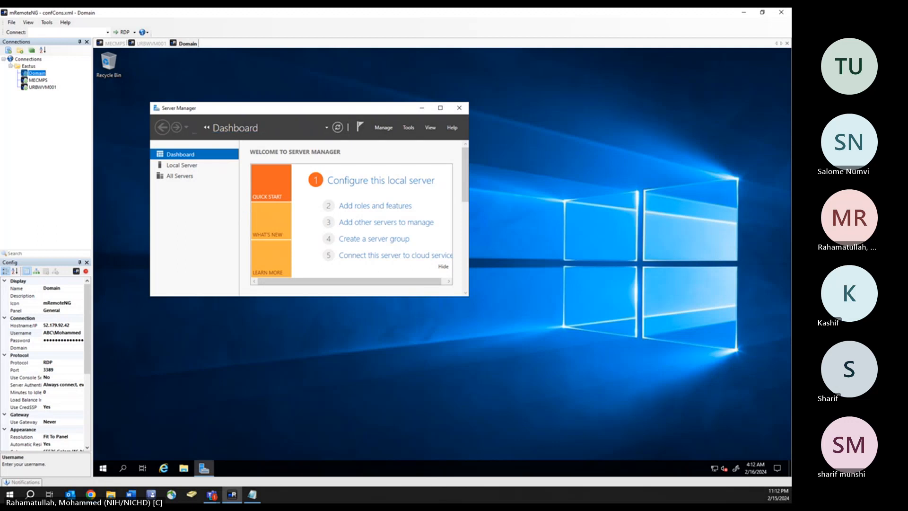
- Check the Domain Server Manager notifications, then switch to the MECMPS session
{"action": "key", "text": "alt+Tab"}
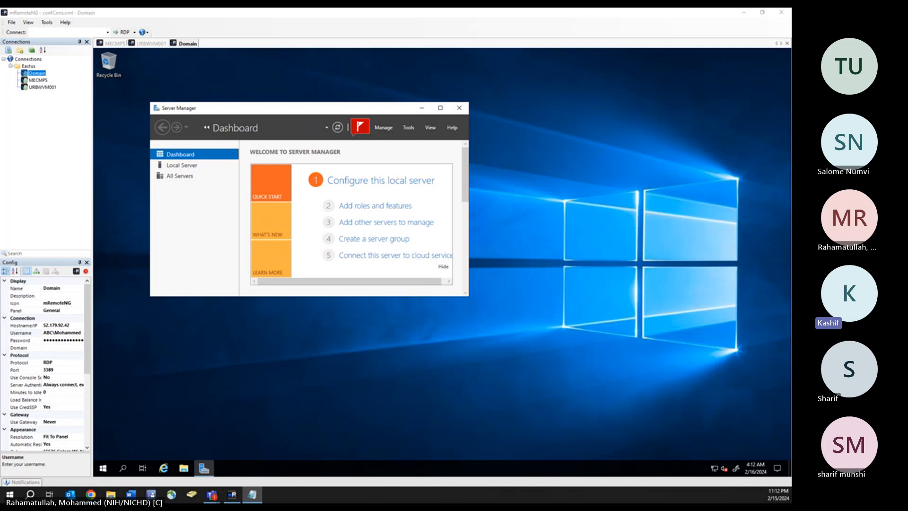
{"action": "key", "text": "alt+Tab"}
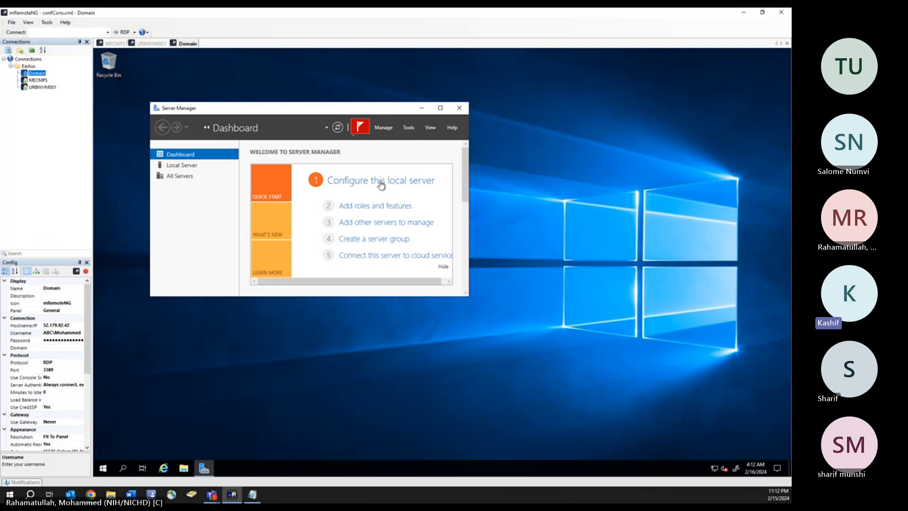
{"action": "left_click", "coordinate": [361, 128]}
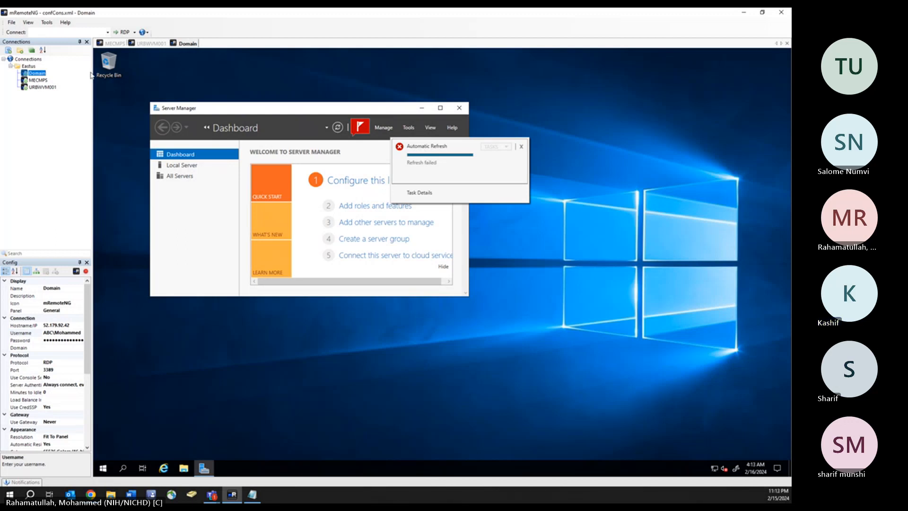
{"action": "left_click", "coordinate": [112, 44]}
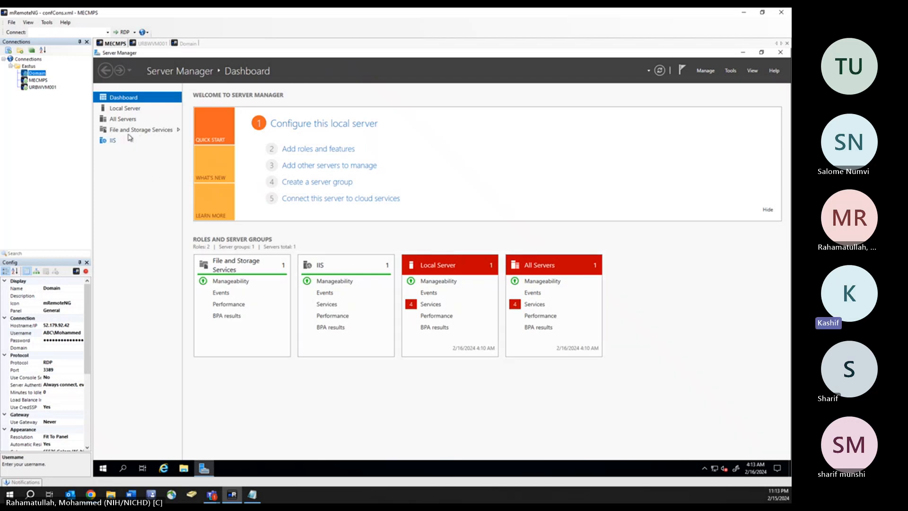
- Change MECMPS membership from WORKGROUP to the ABC.com domain via Local Server settings
{"action": "left_click", "coordinate": [125, 109]}
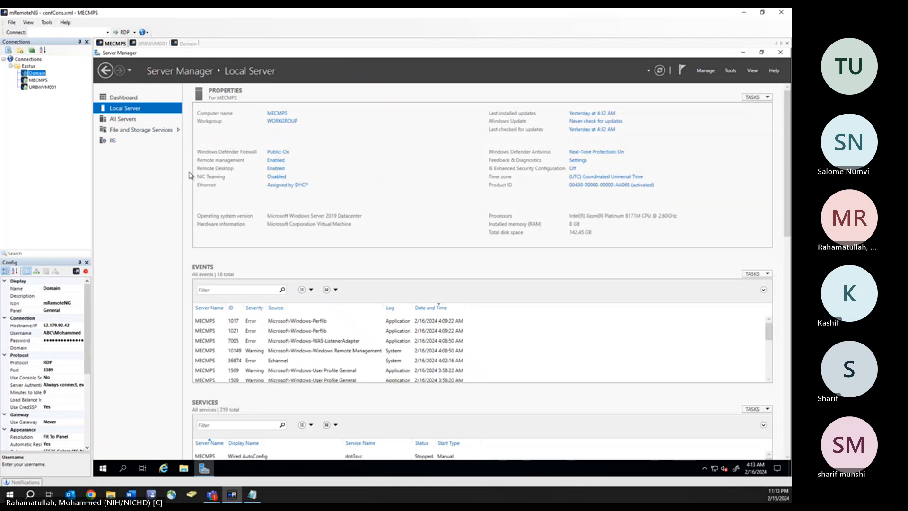
{"action": "left_click", "coordinate": [281, 122]}
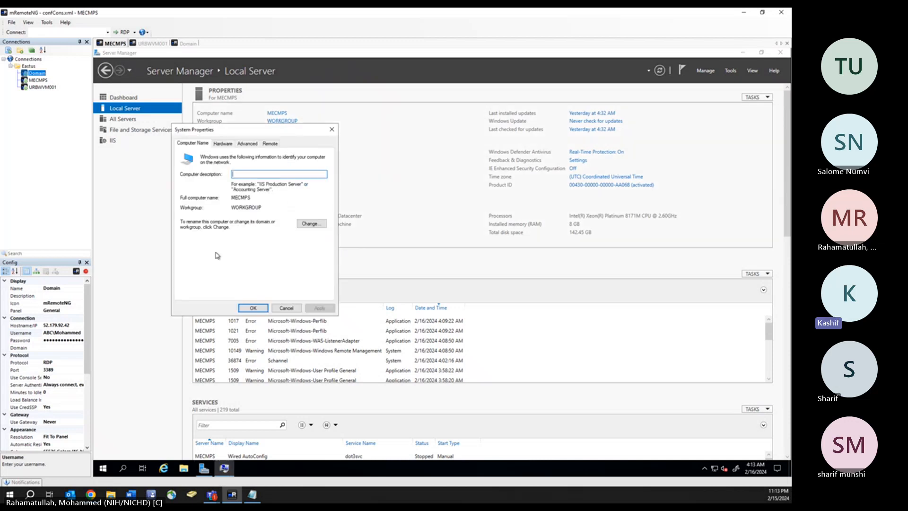
{"action": "left_click", "coordinate": [312, 225]}
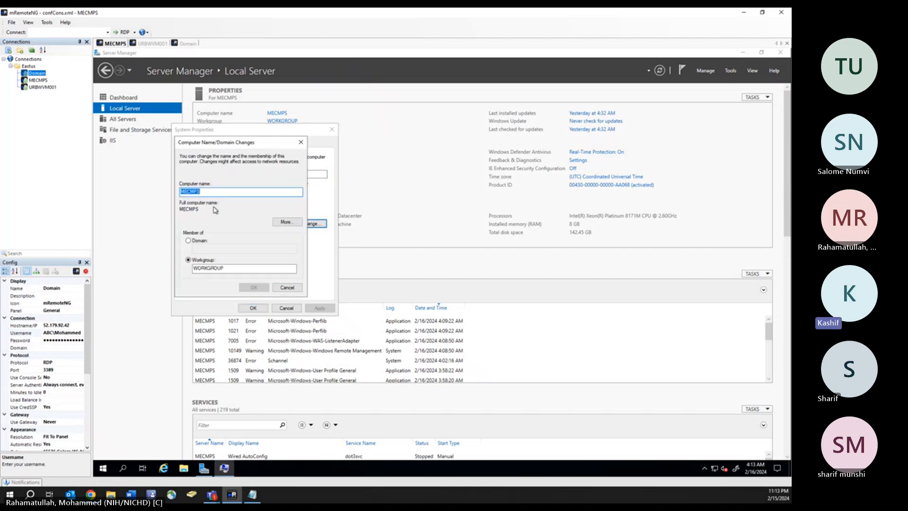
{"action": "left_click", "coordinate": [194, 242]}
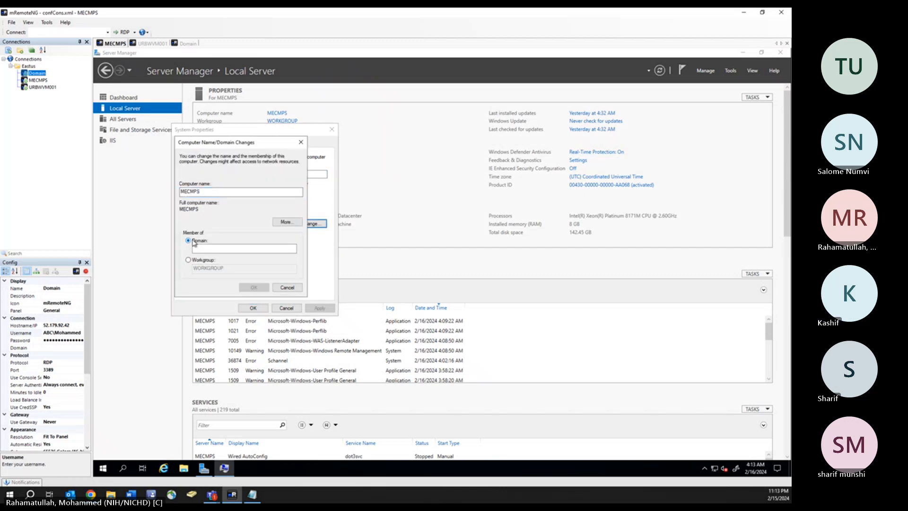
{"action": "left_click", "coordinate": [218, 249]}
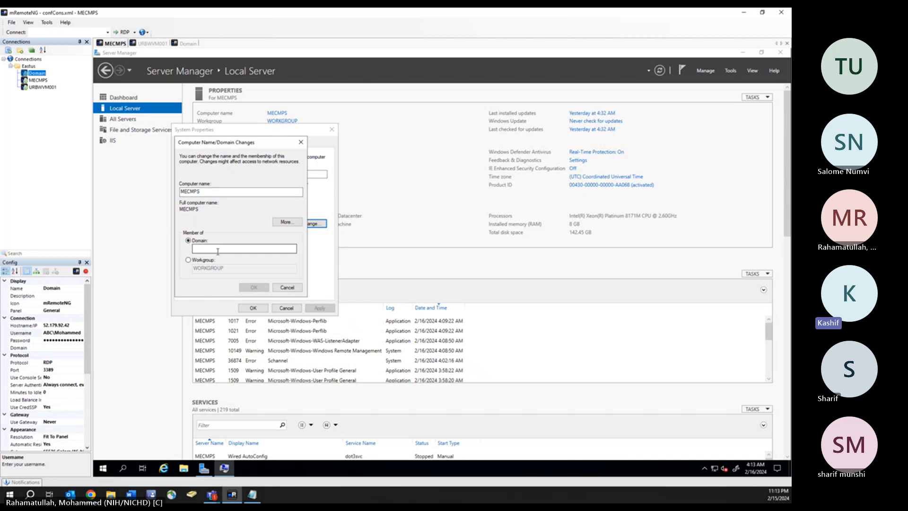
{"action": "type", "text": "ABC.com"}
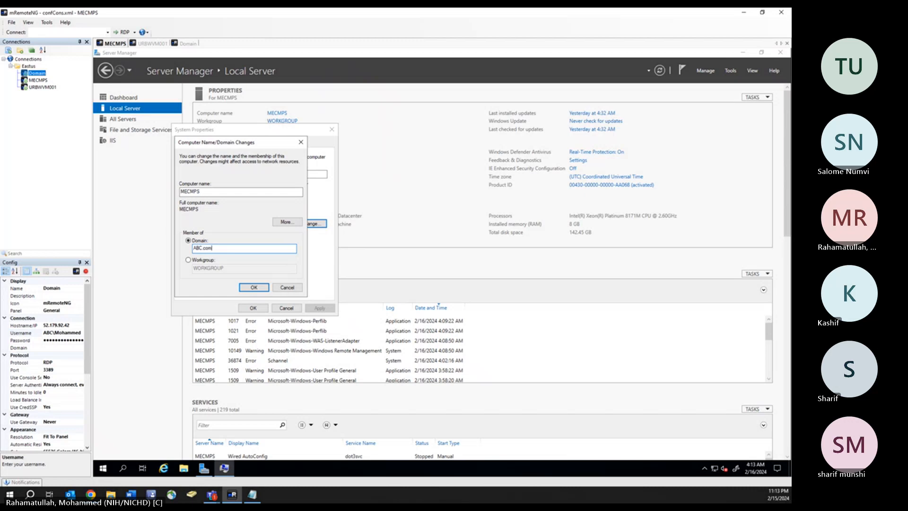
{"action": "left_click", "coordinate": [248, 286]}
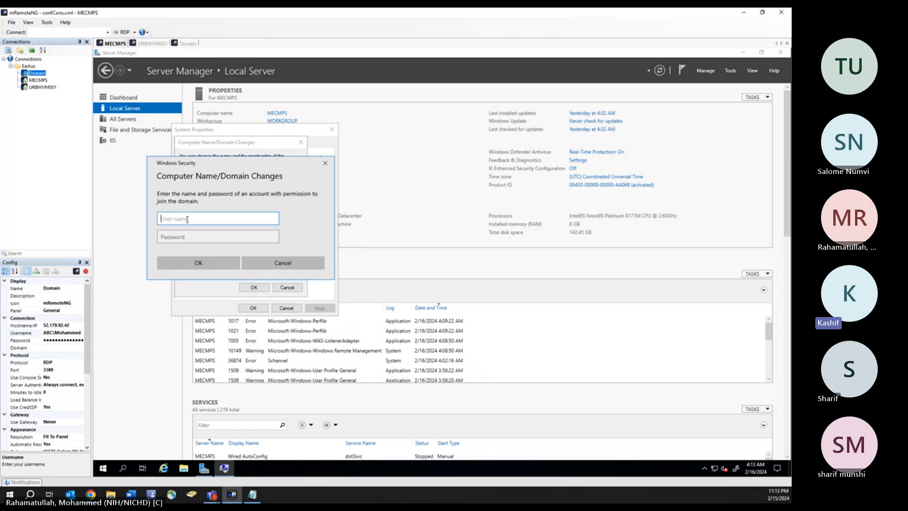
- Submit the domain account's username and password to authorize the ABC.com join
{"action": "type", "text": "Mohammed"}
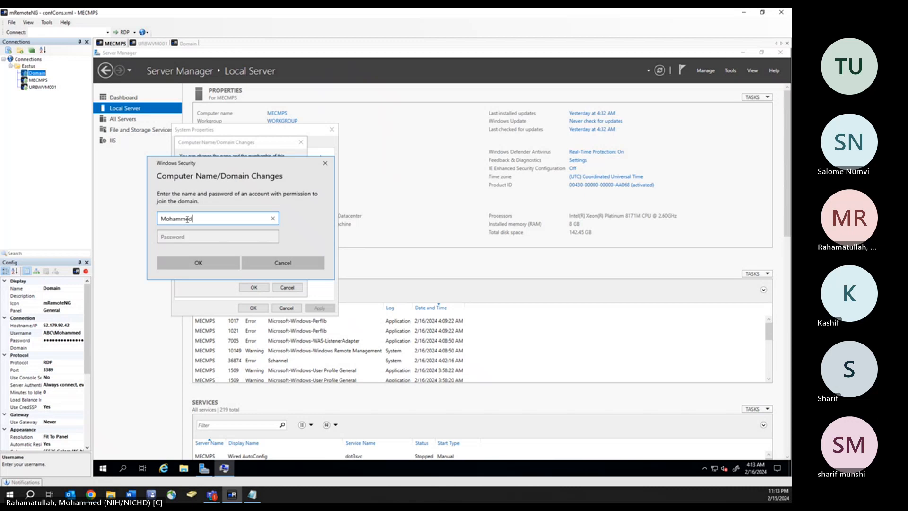
{"action": "left_click", "coordinate": [188, 236]}
{"action": "type", "text": "•"}
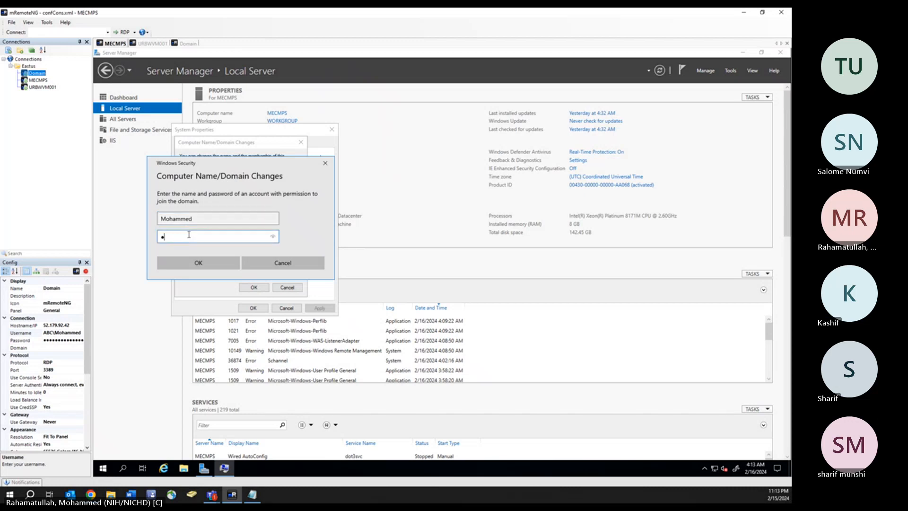
{"action": "left_click", "coordinate": [207, 265]}
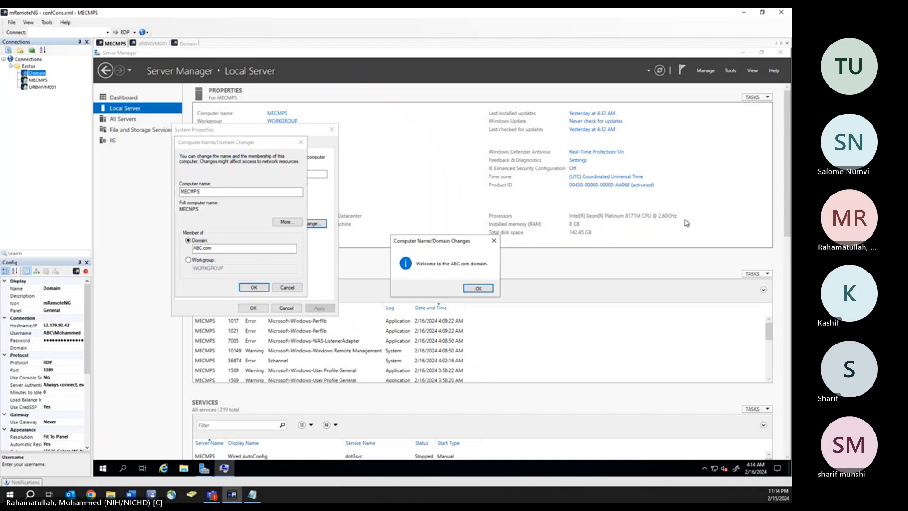
- Acknowledge the ABC.com welcome and restart notices, close System Properties, and restart MECMPS
{"action": "left_click", "coordinate": [478, 288]}
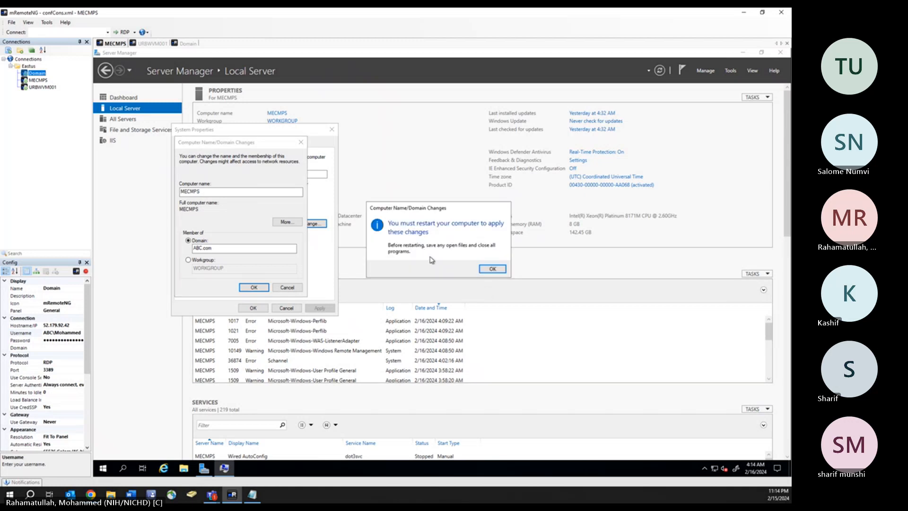
{"action": "left_click", "coordinate": [492, 269]}
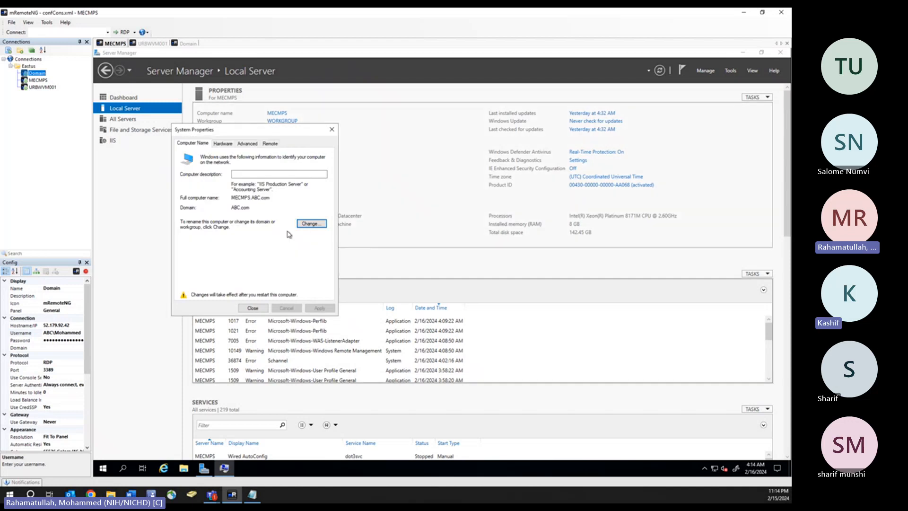
{"action": "left_click", "coordinate": [253, 309]}
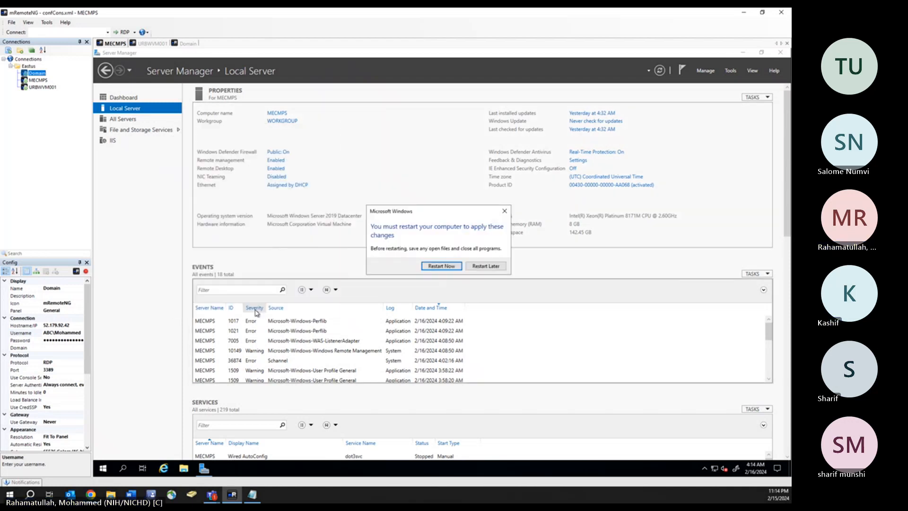
{"action": "left_click", "coordinate": [442, 267]}
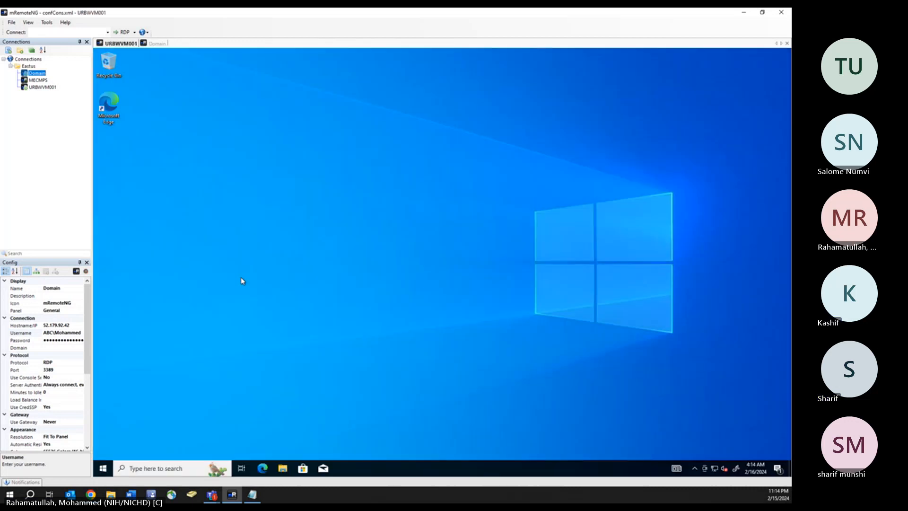
- On URBWVM001, open the computer name and domain change dialog from This PC's system properties
{"action": "left_click", "coordinate": [40, 88]}
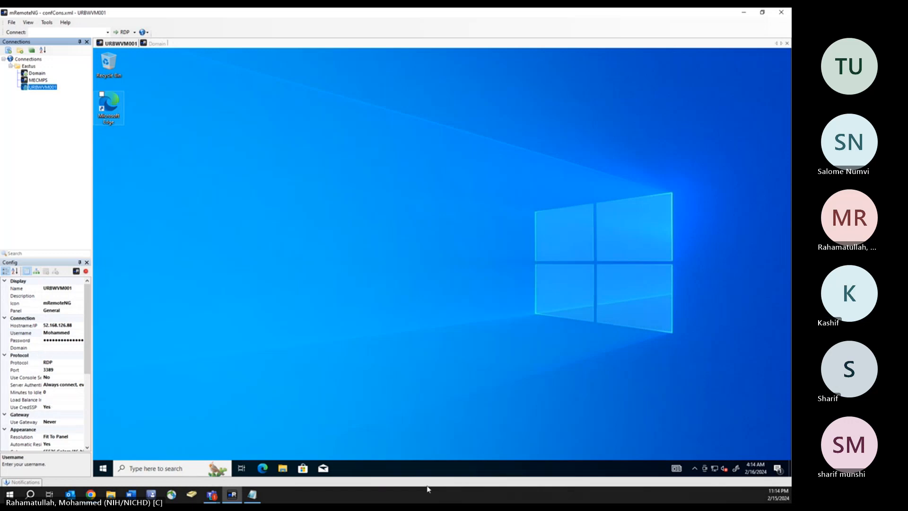
{"action": "left_click", "coordinate": [284, 469]}
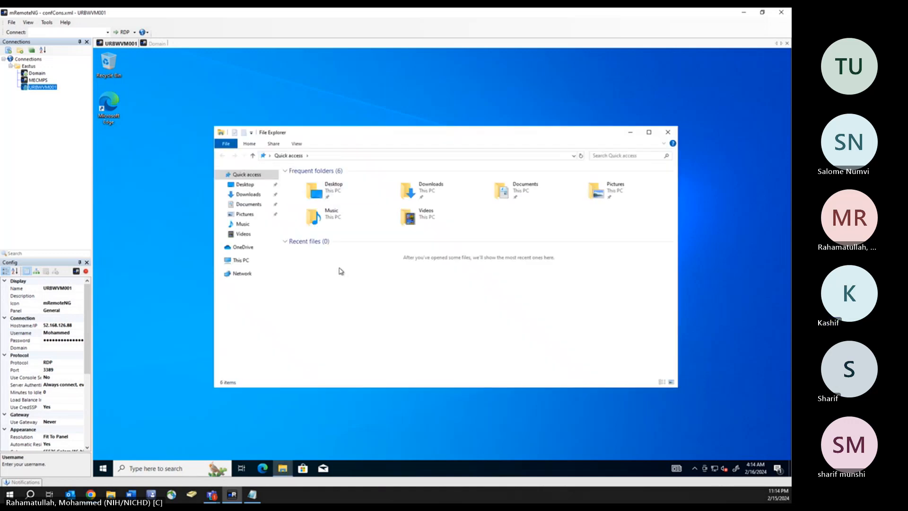
{"action": "right_click", "coordinate": [246, 266]}
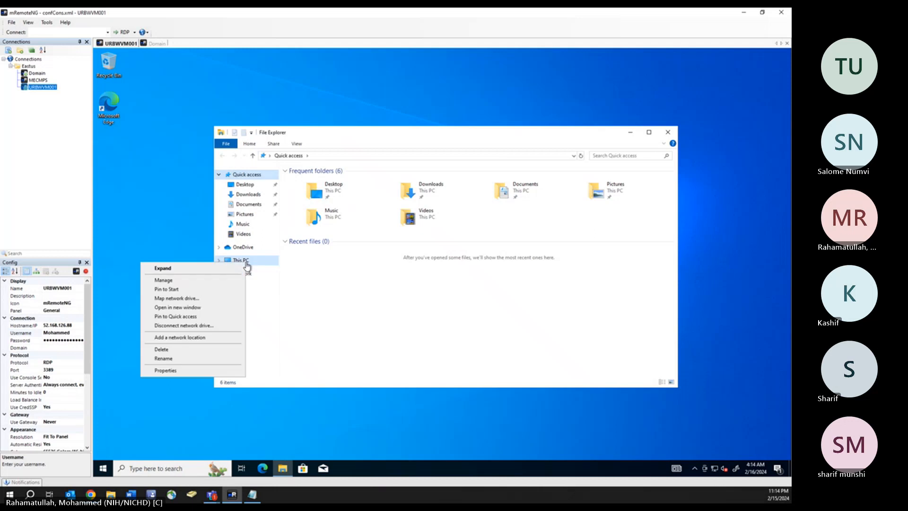
{"action": "left_click", "coordinate": [166, 372]}
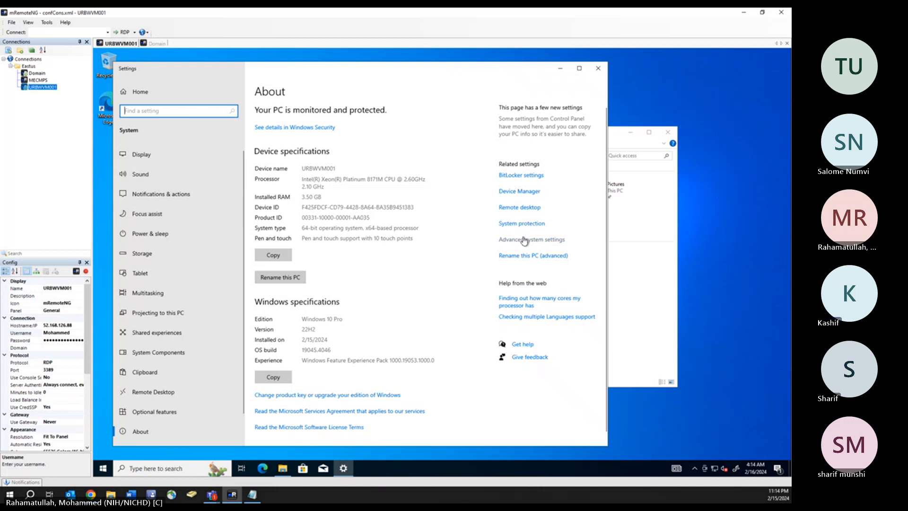
{"action": "left_click", "coordinate": [522, 239]}
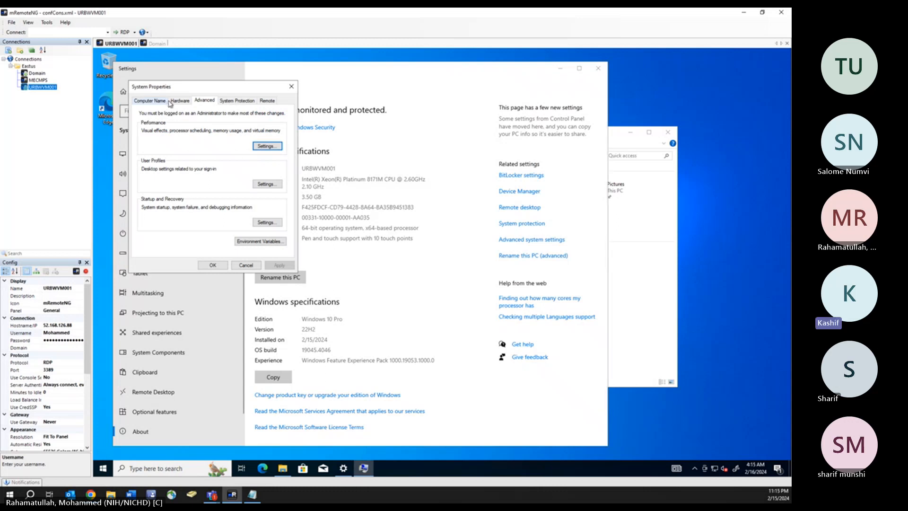
{"action": "left_click", "coordinate": [150, 100]}
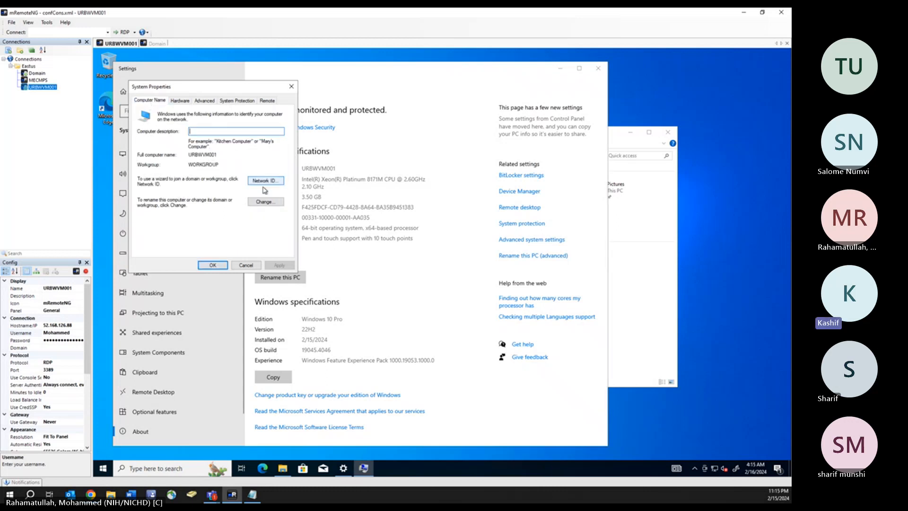
{"action": "left_click", "coordinate": [266, 202]}
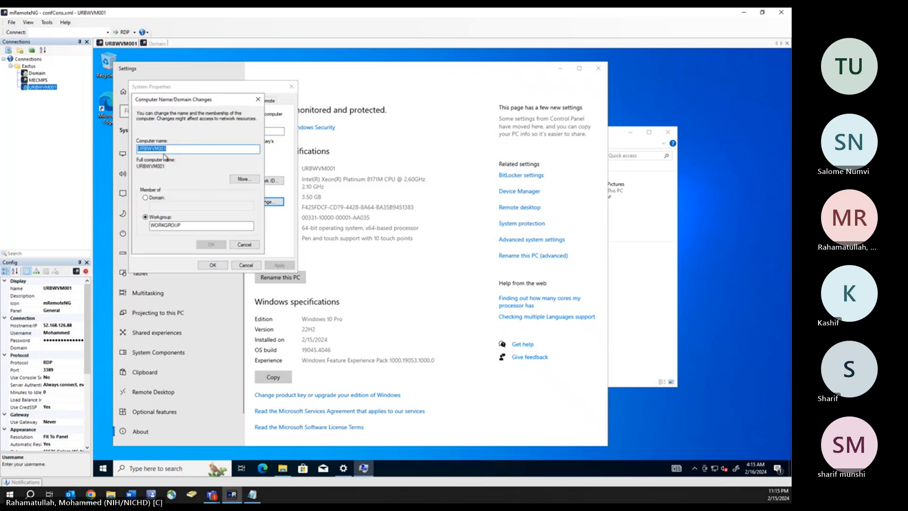
- Set URBWVM001 to be a member of the ABC.com domain
{"action": "left_click", "coordinate": [147, 199]}
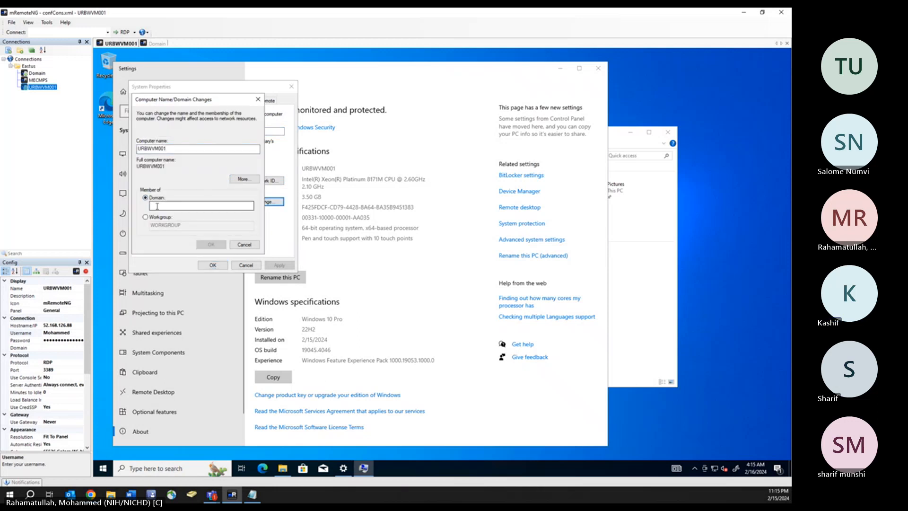
{"action": "left_click", "coordinate": [156, 206]}
{"action": "type", "text": "ABC.com"}
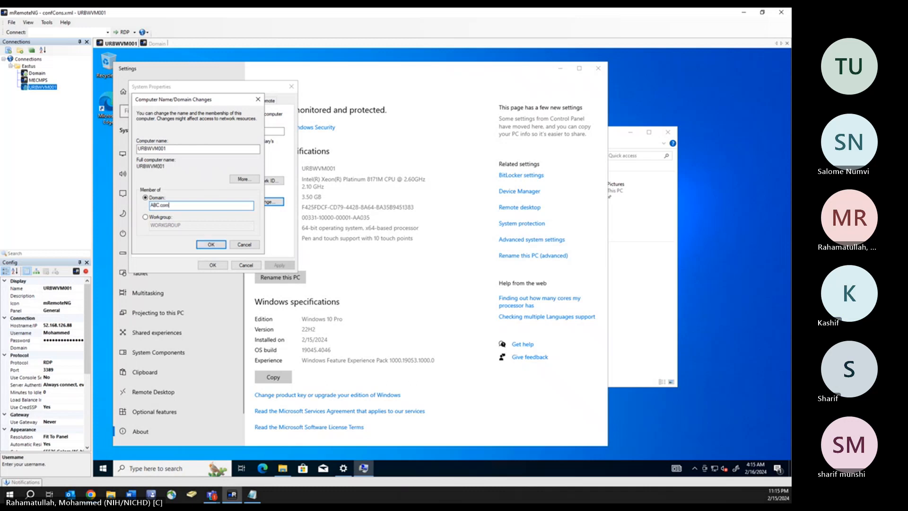
{"action": "left_click", "coordinate": [212, 244]}
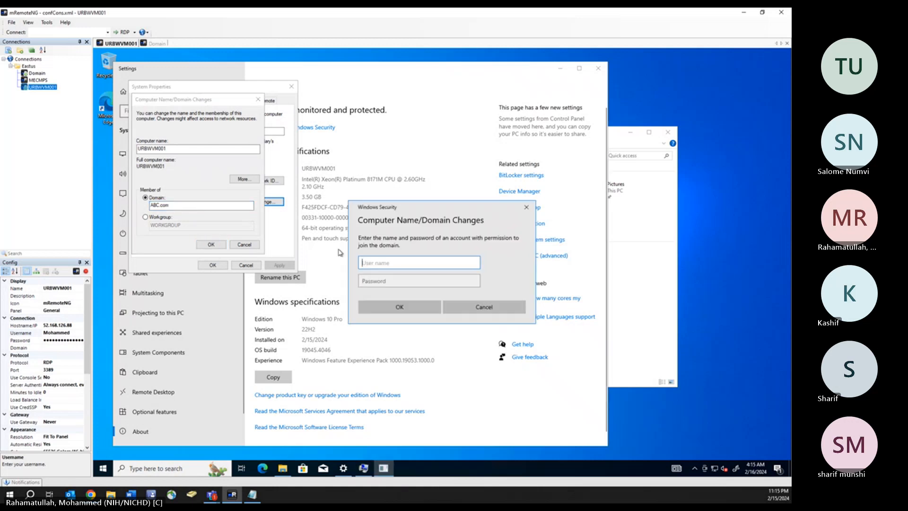
- Enter the domain account's username and password to authorize the join
{"action": "type", "text": "Mohammed"}
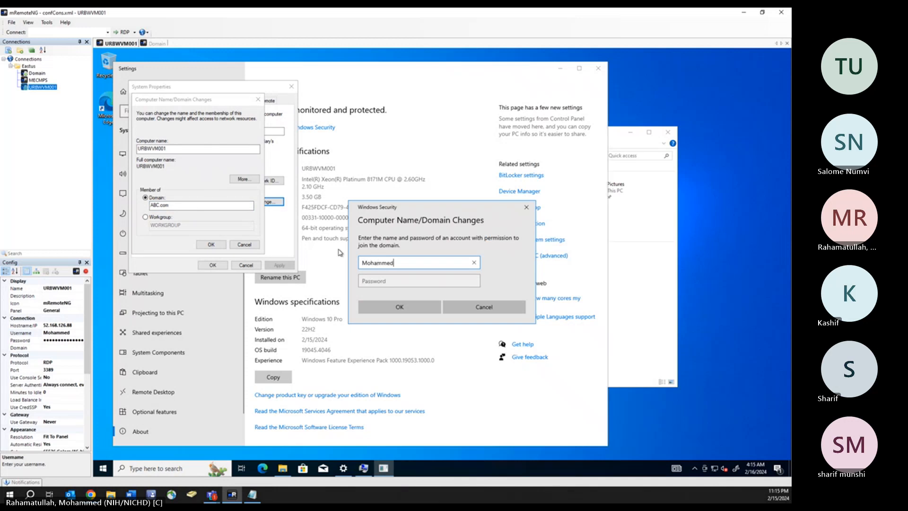
{"action": "left_click", "coordinate": [383, 282]}
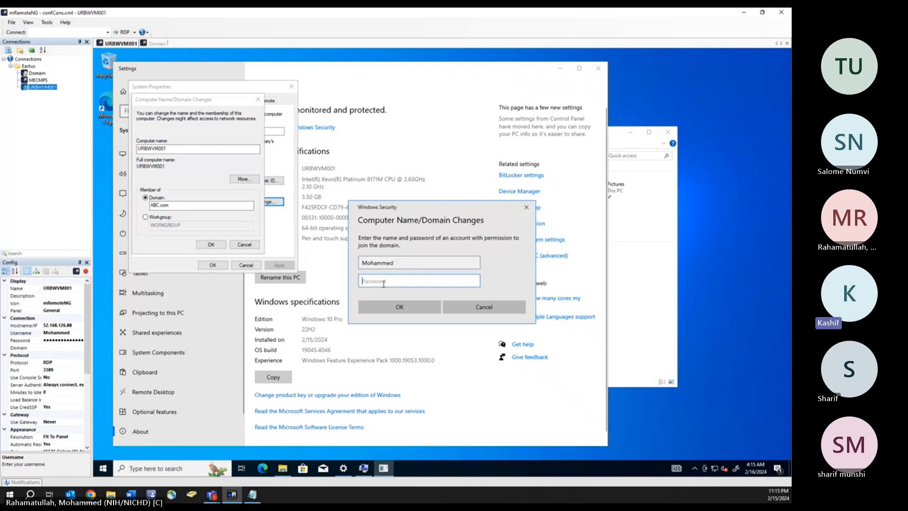
{"action": "type", "text": "•"}
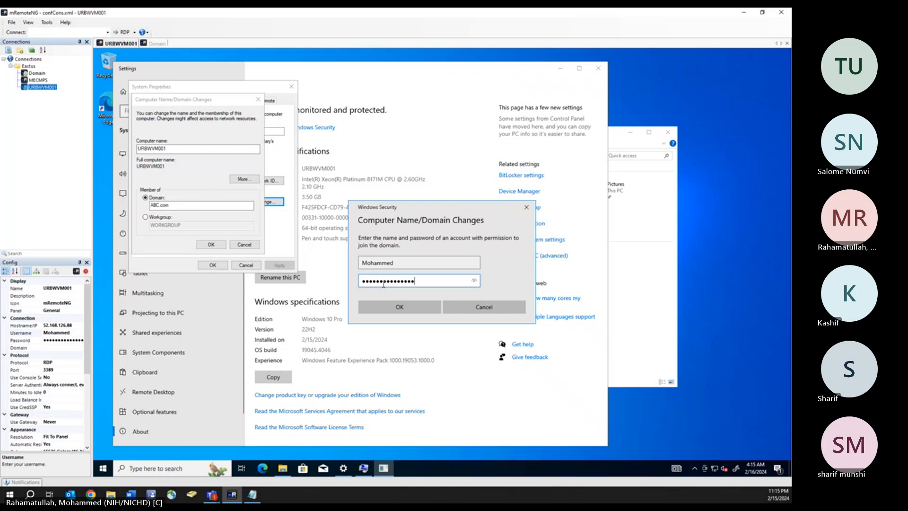
{"action": "left_click", "coordinate": [398, 309]}
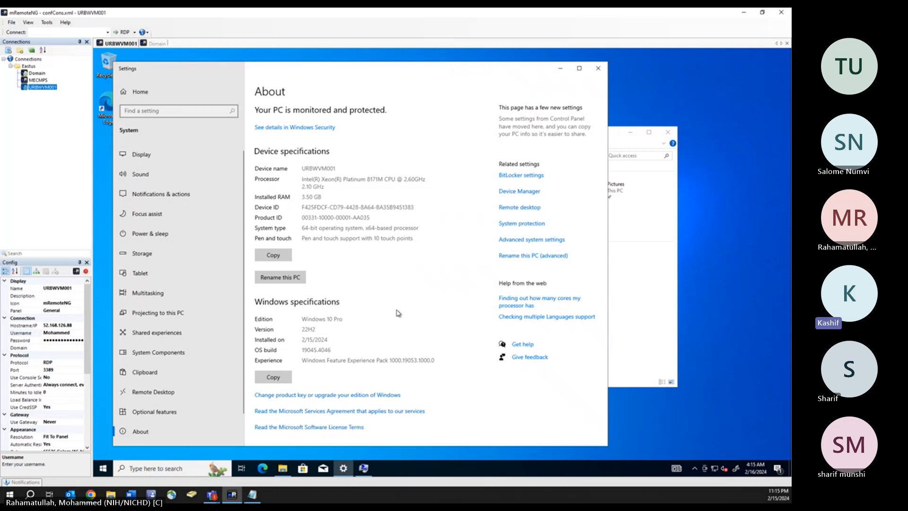
- Minimize the Settings window on URBWVM001 to reveal the pending domain dialogs
{"action": "left_click", "coordinate": [579, 69]}
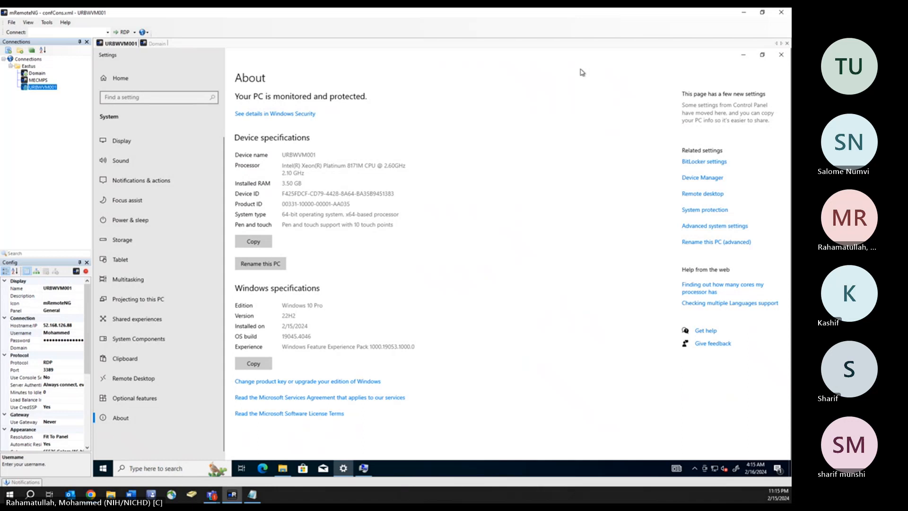
{"action": "left_click", "coordinate": [761, 56]}
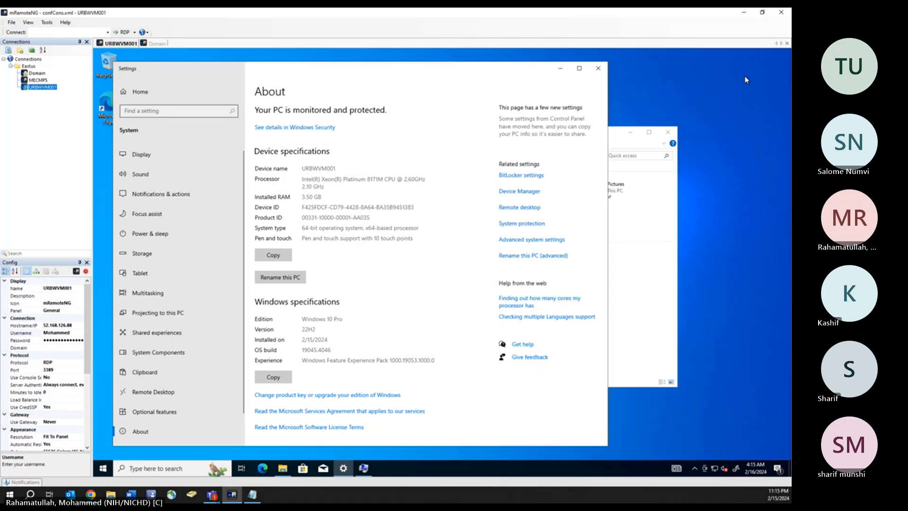
{"action": "left_click", "coordinate": [561, 69]}
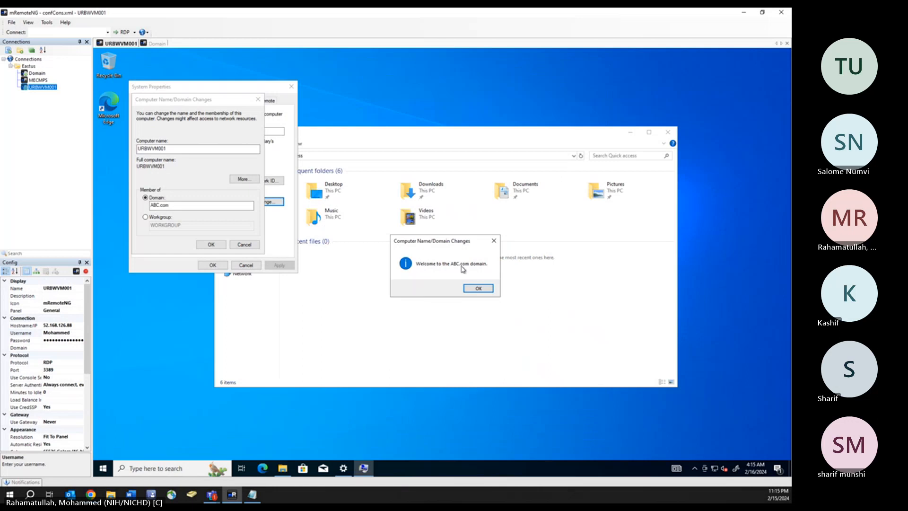
- Acknowledge the ABC.com welcome and restart notices, close System Properties, and restart URBWVM001
{"action": "left_click", "coordinate": [478, 288]}
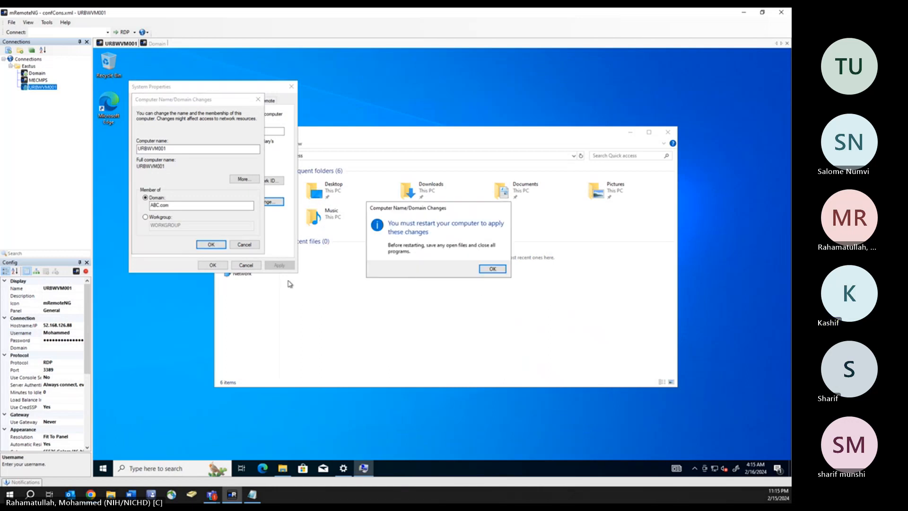
{"action": "left_click", "coordinate": [490, 269]}
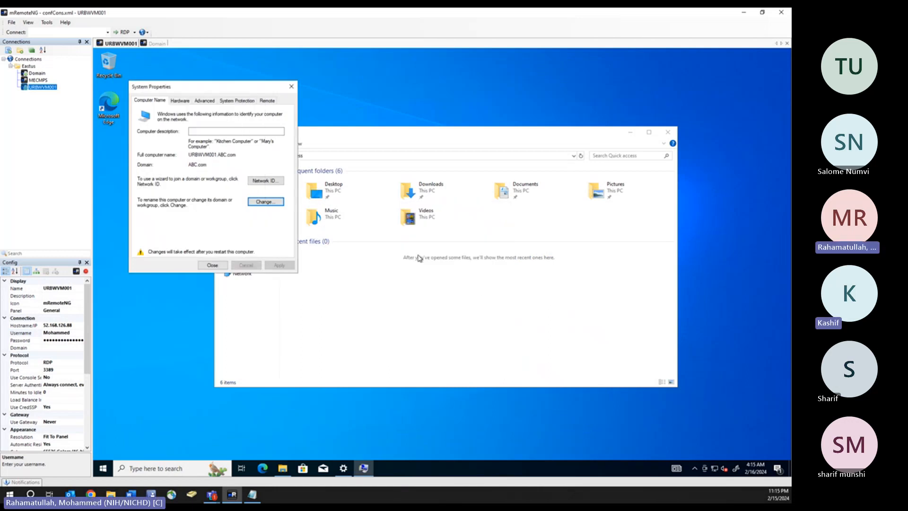
{"action": "left_click", "coordinate": [202, 268]}
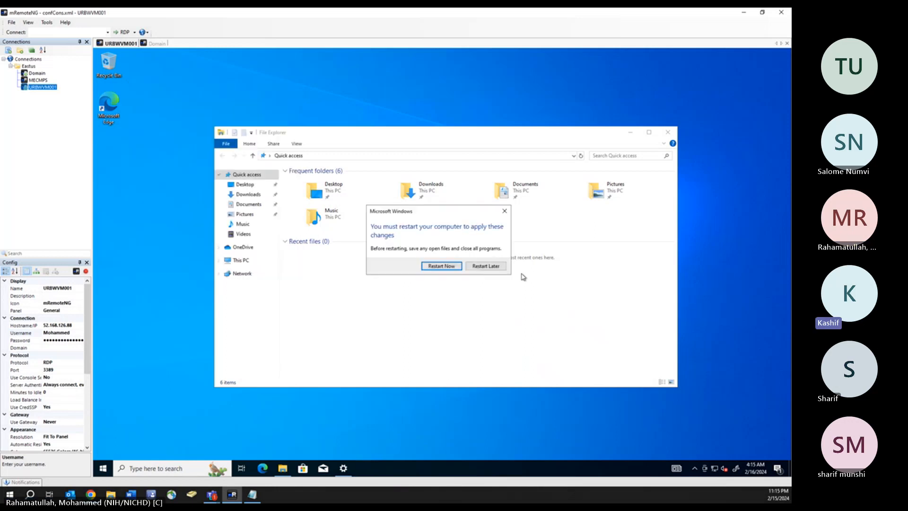
{"action": "left_click", "coordinate": [451, 265]}
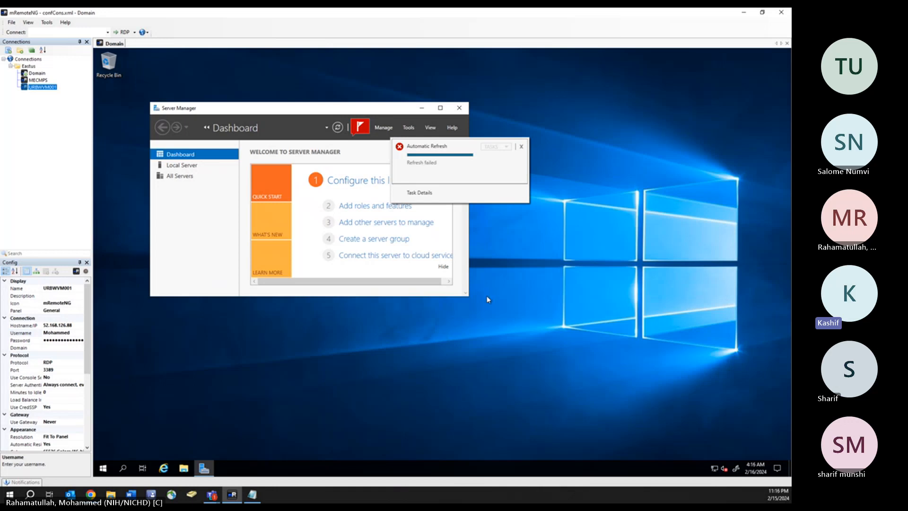
- On the Domain server, launch Active Directory Users and Computers by searching 'ac' in Start
{"action": "left_click", "coordinate": [37, 73]}
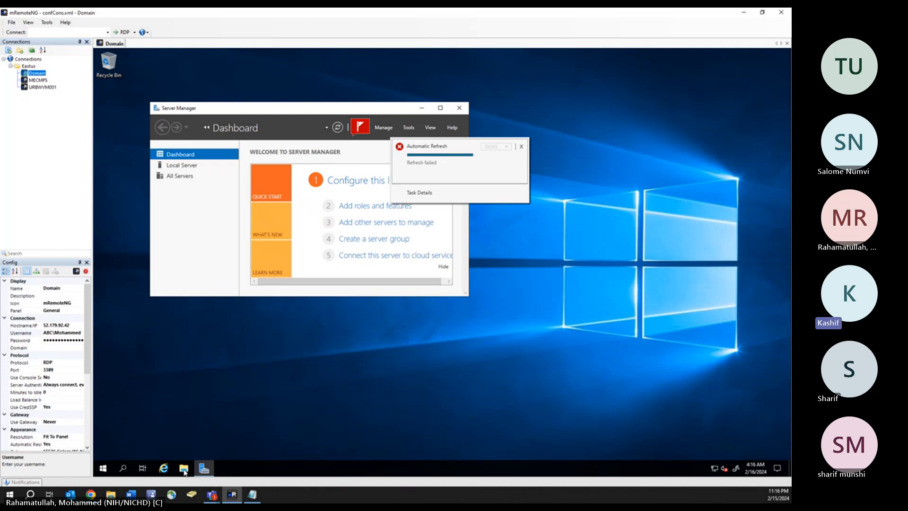
{"action": "left_click", "coordinate": [104, 469]}
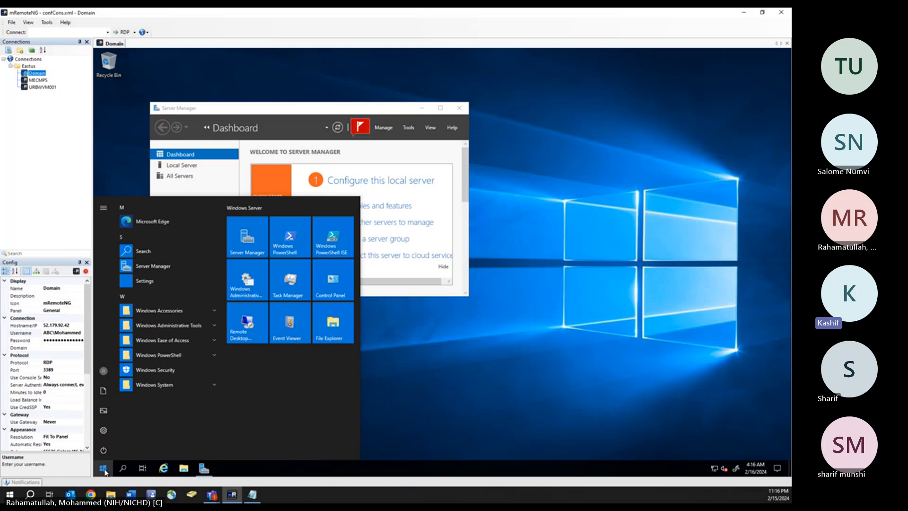
{"action": "type", "text": "ac"}
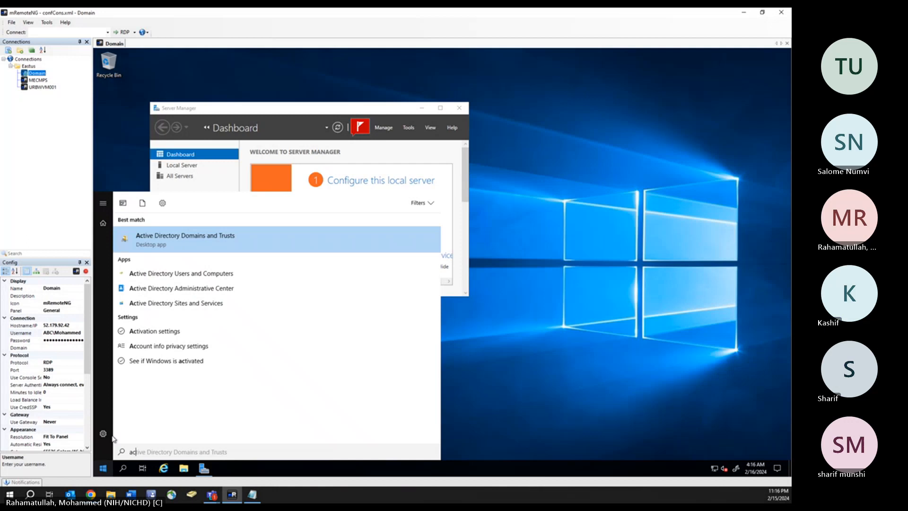
{"action": "left_click", "coordinate": [208, 277]}
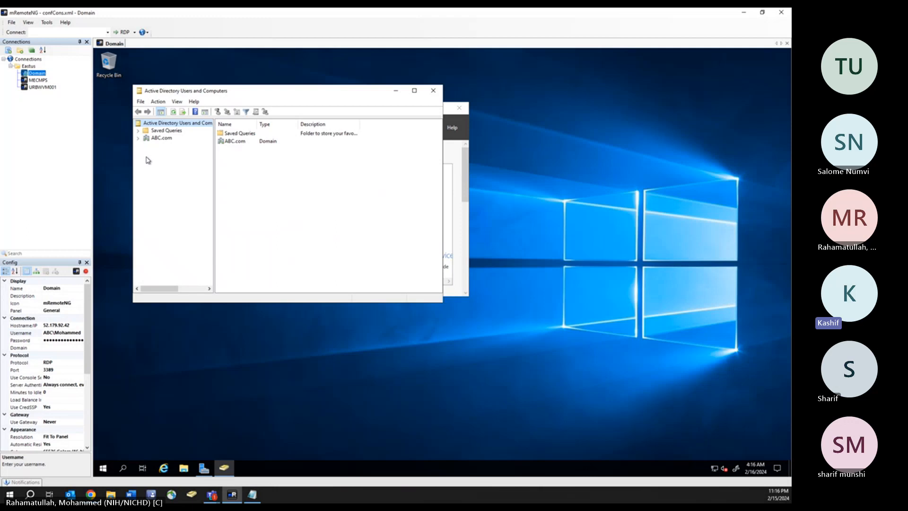
- Expand ABC.com, widen the tree pane and turn on the Advanced Features view
{"action": "left_click", "coordinate": [138, 137]}
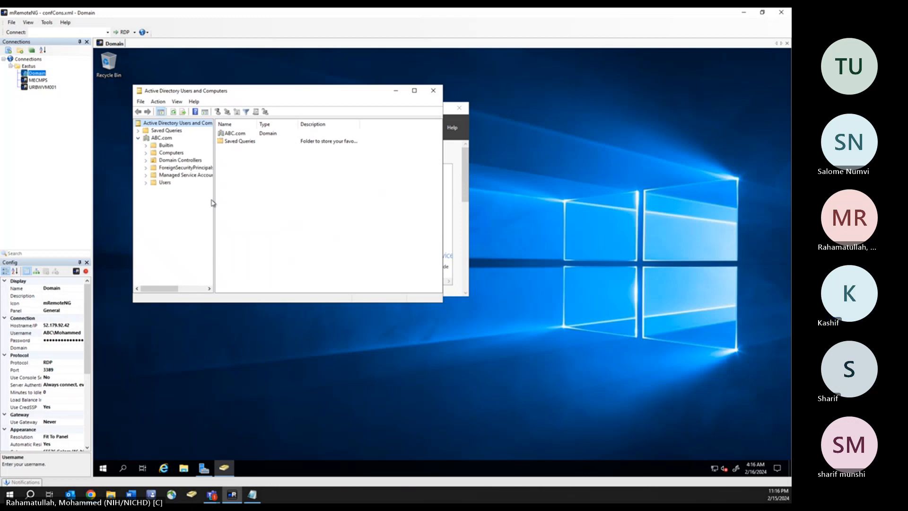
{"action": "left_click_drag", "start_coordinate": [213, 199], "coordinate": [249, 198]}
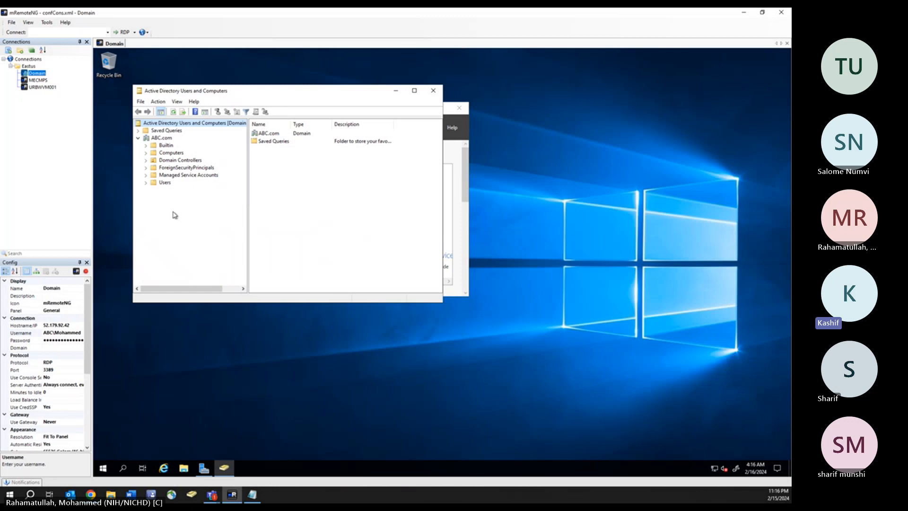
{"action": "left_click", "coordinate": [177, 103]}
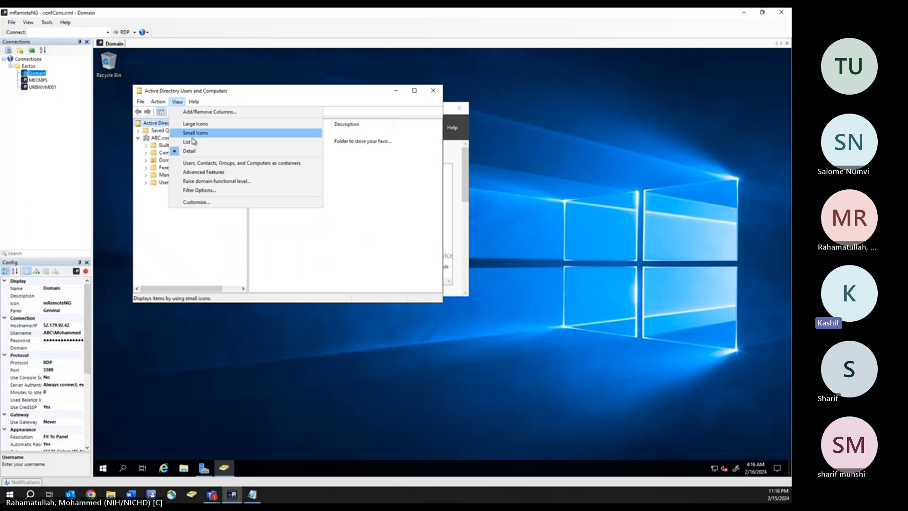
{"action": "left_click", "coordinate": [204, 172]}
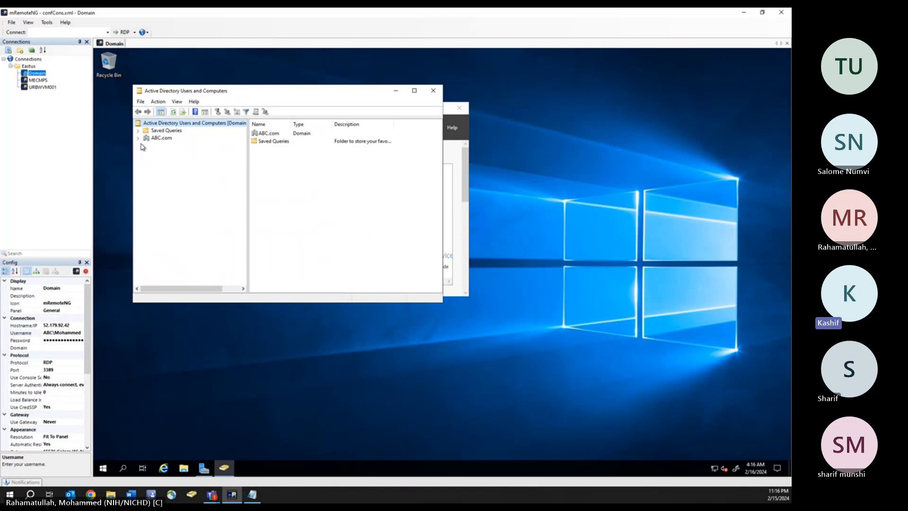
- Bring up the New submenu for the ABC.com domain
{"action": "left_click", "coordinate": [159, 138]}
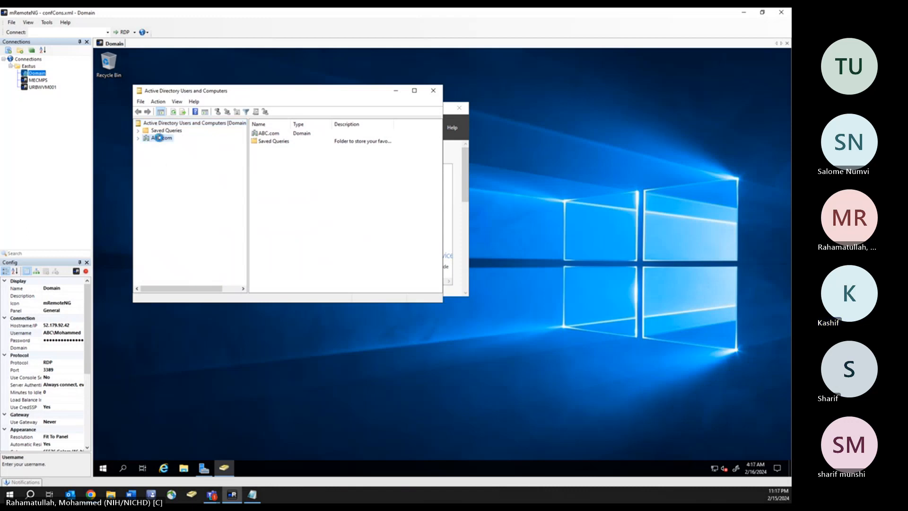
{"action": "right_click", "coordinate": [159, 138]}
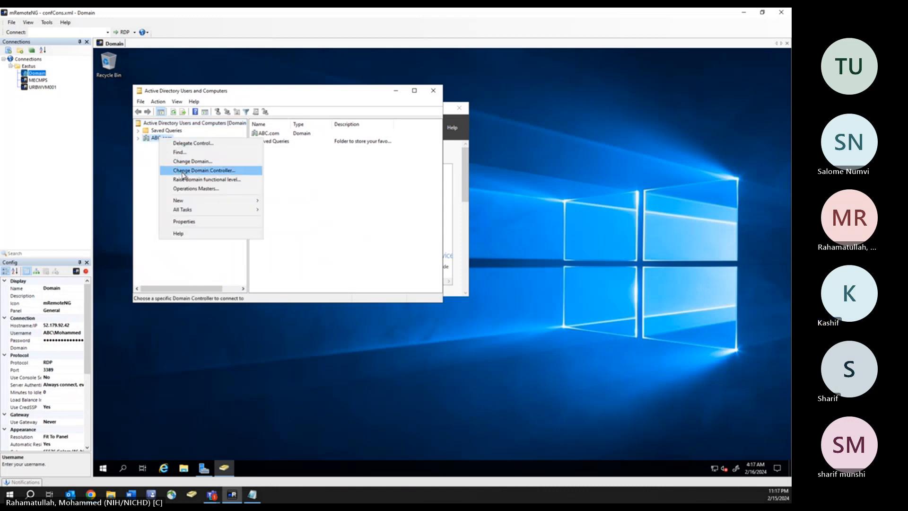
{"action": "mouse_move", "coordinate": [238, 203]}
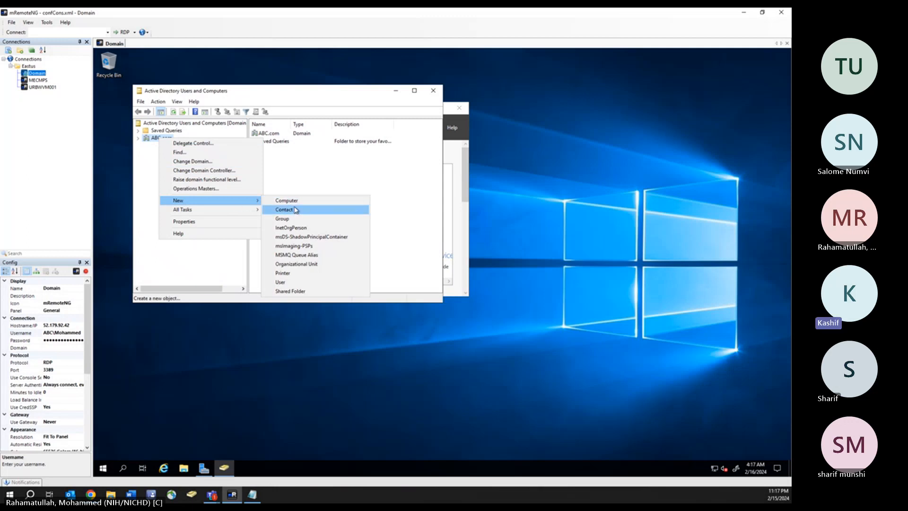
- Create a new organizational unit named URBANA under ABC.com
{"action": "left_click", "coordinate": [300, 264]}
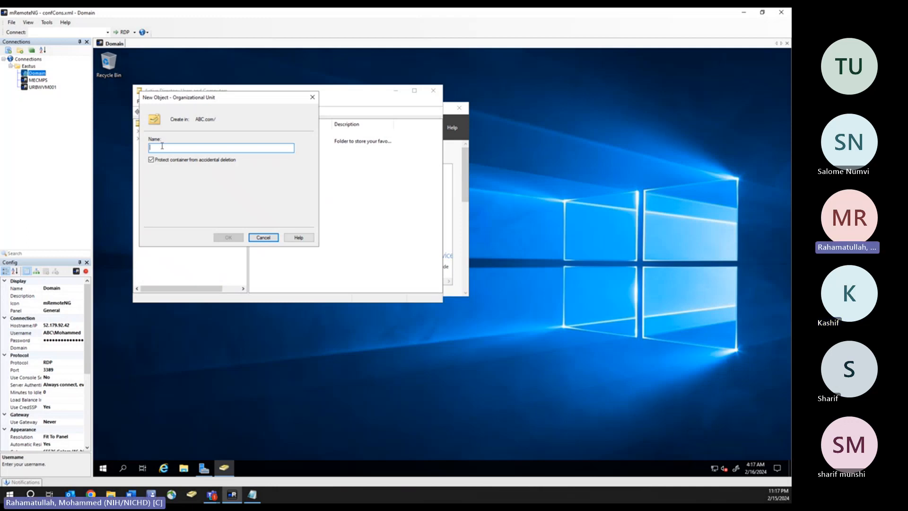
{"action": "type", "text": "URBANA"}
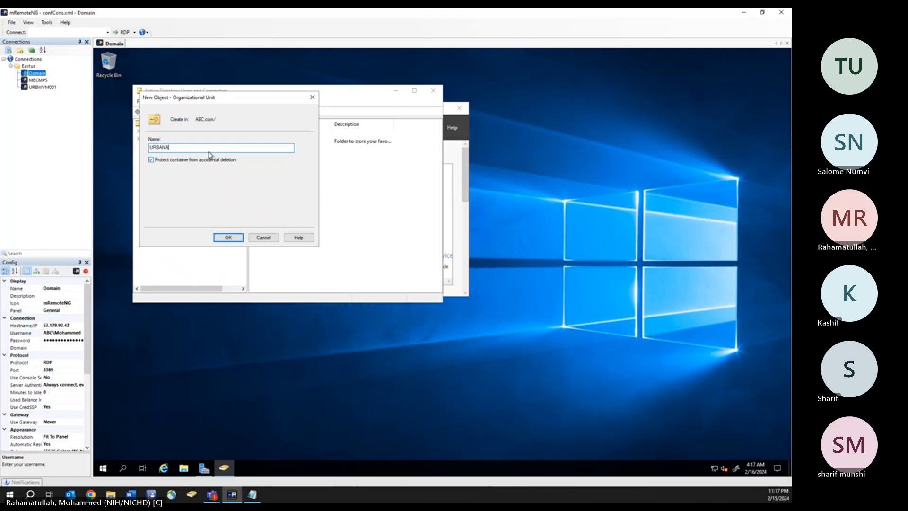
{"action": "left_click", "coordinate": [229, 238]}
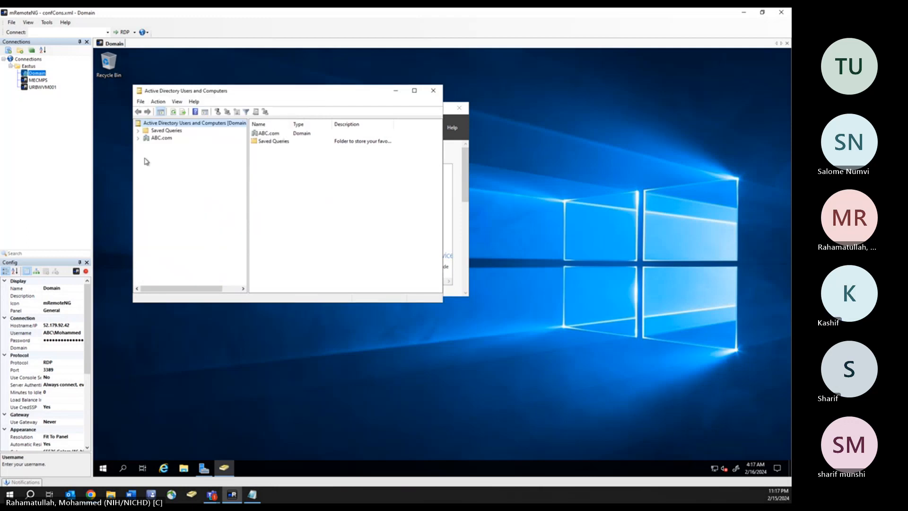
- Expand ABC.com in the tree and open the URBANA organizational unit
{"action": "left_click", "coordinate": [138, 138]}
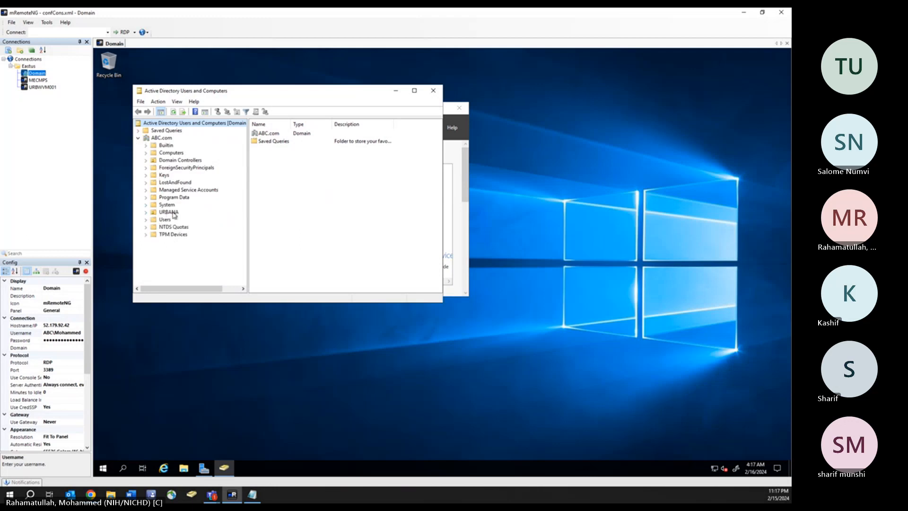
{"action": "left_click", "coordinate": [146, 212]}
{"action": "left_click", "coordinate": [173, 214]}
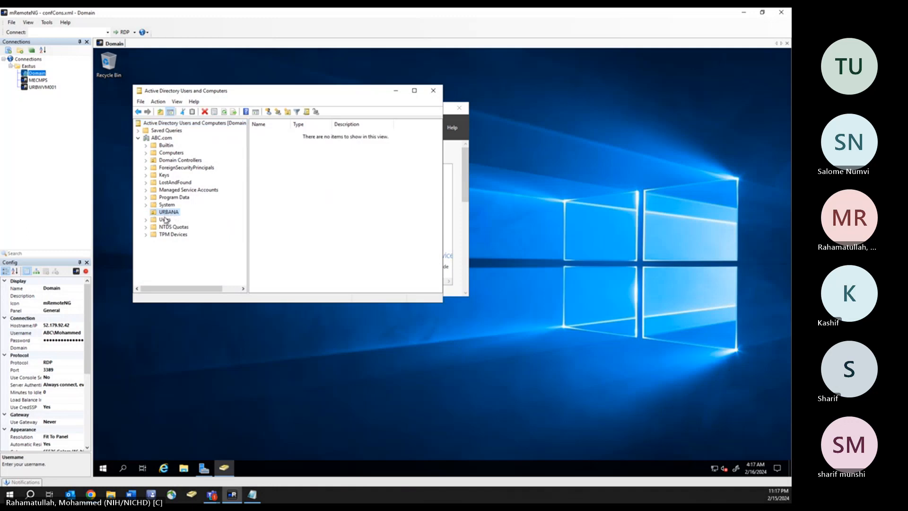
{"action": "left_click", "coordinate": [145, 204]}
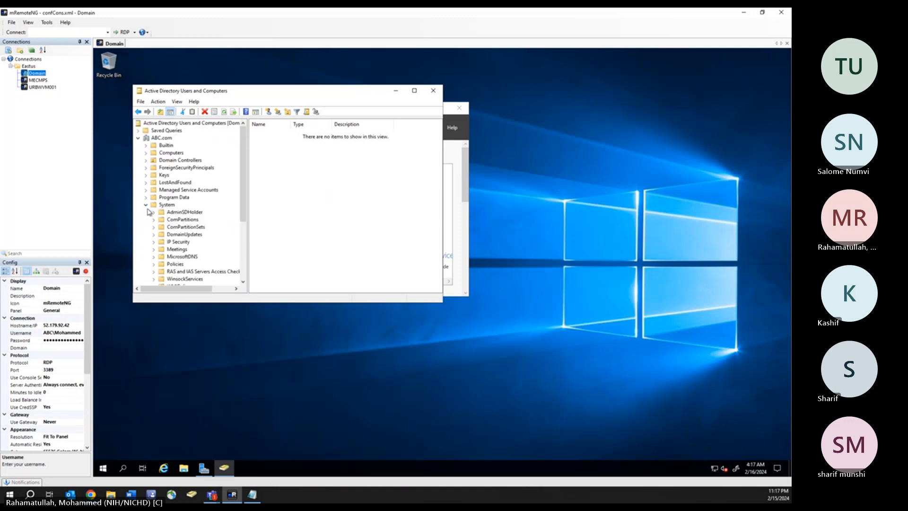
{"action": "left_click", "coordinate": [146, 204]}
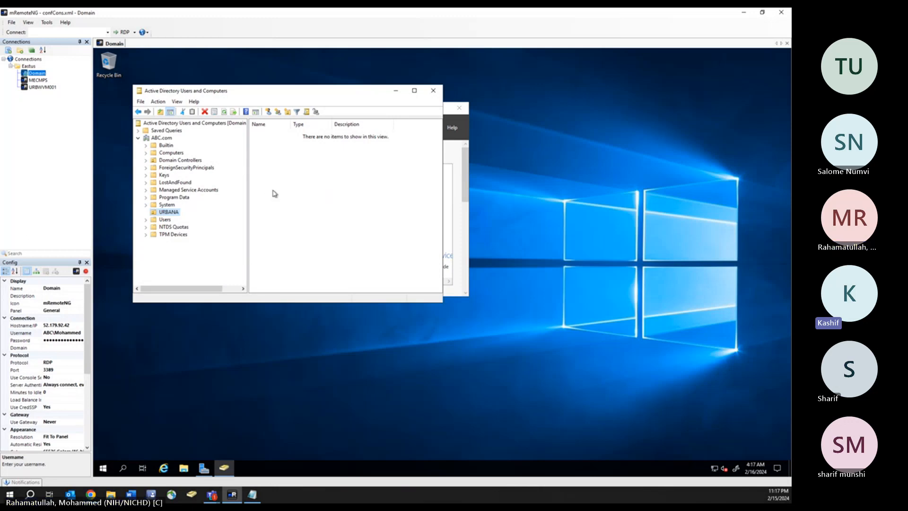
- Start a new user in URBANA named MECM ADMIN with logon name mecmadm
{"action": "right_click", "coordinate": [172, 214]}
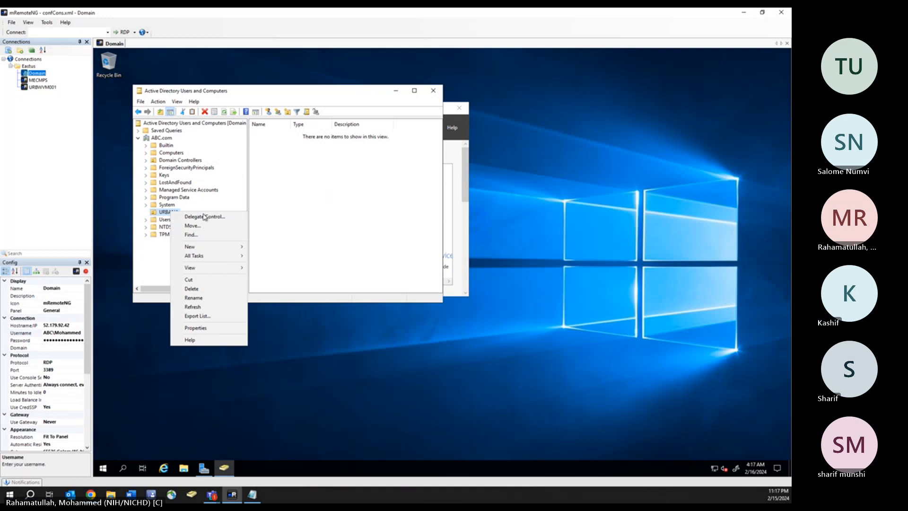
{"action": "mouse_move", "coordinate": [199, 250]}
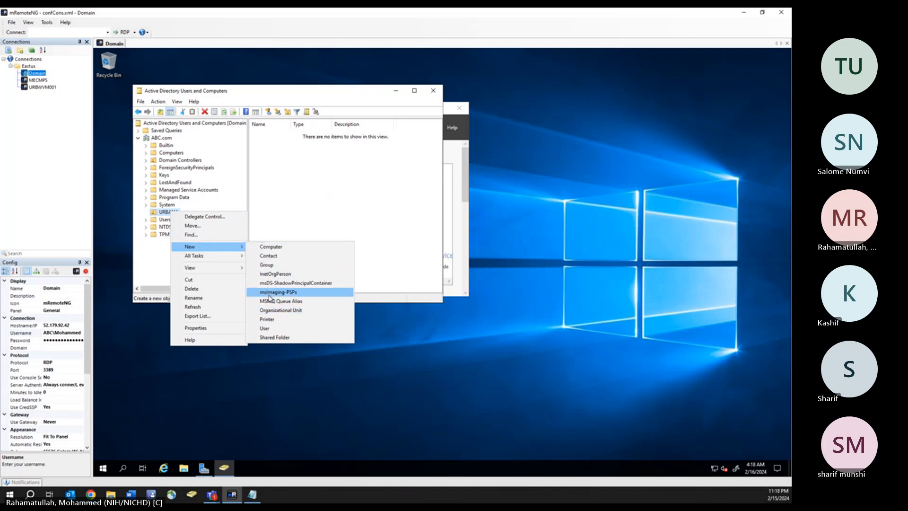
{"action": "left_click", "coordinate": [266, 330]}
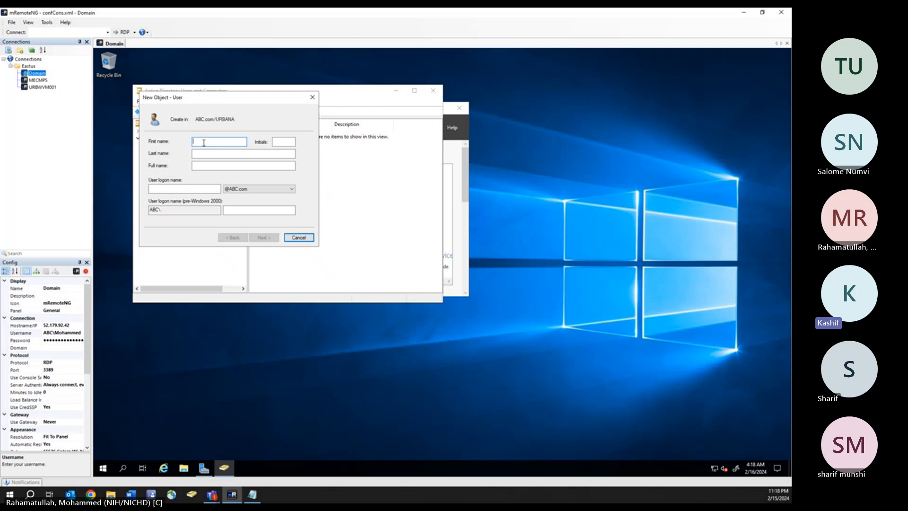
{"action": "type", "text": "ME"}
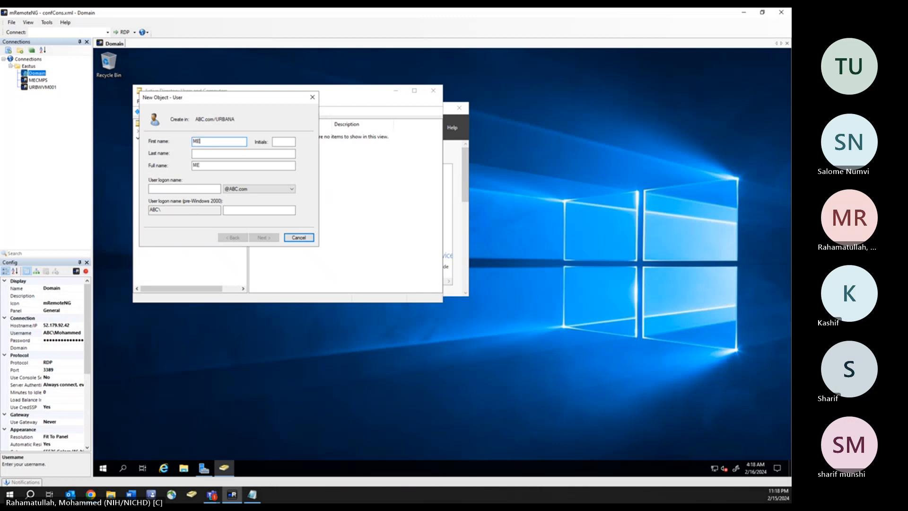
{"action": "type", "text": "CM"}
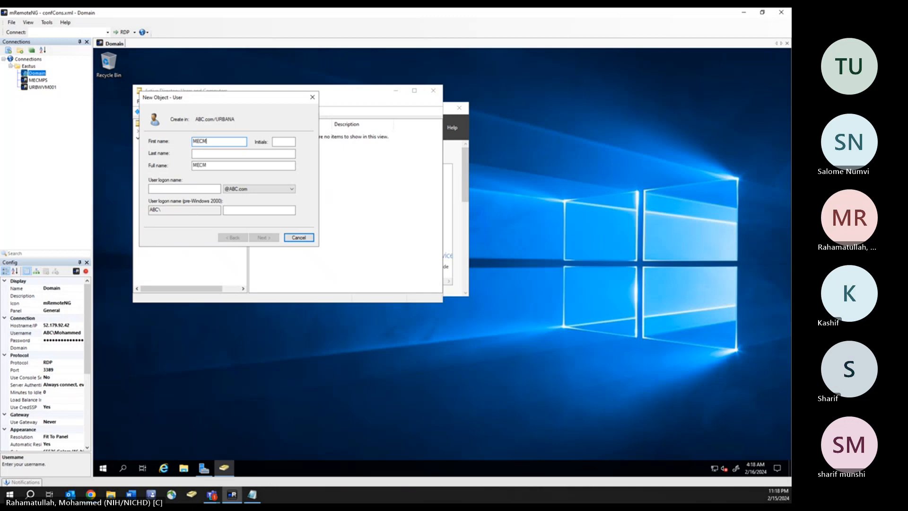
{"action": "double_click", "coordinate": [201, 165]}
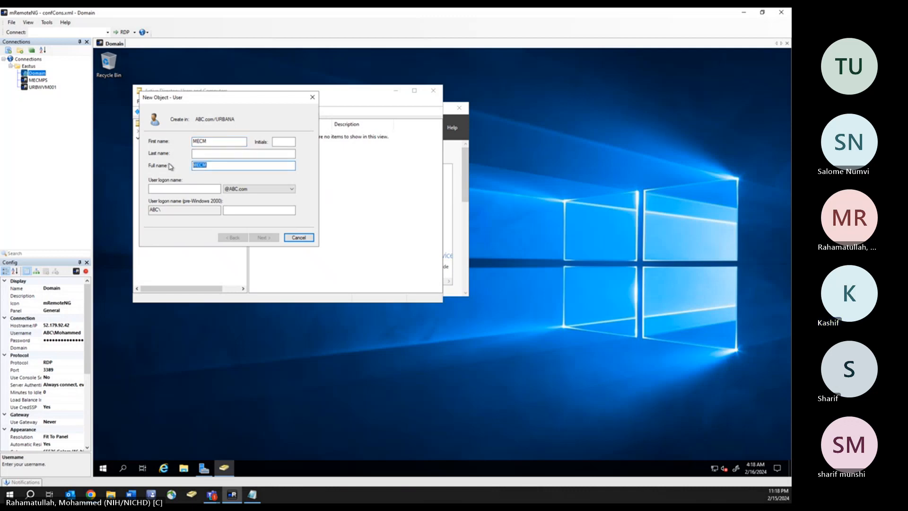
{"action": "left_click", "coordinate": [214, 154]}
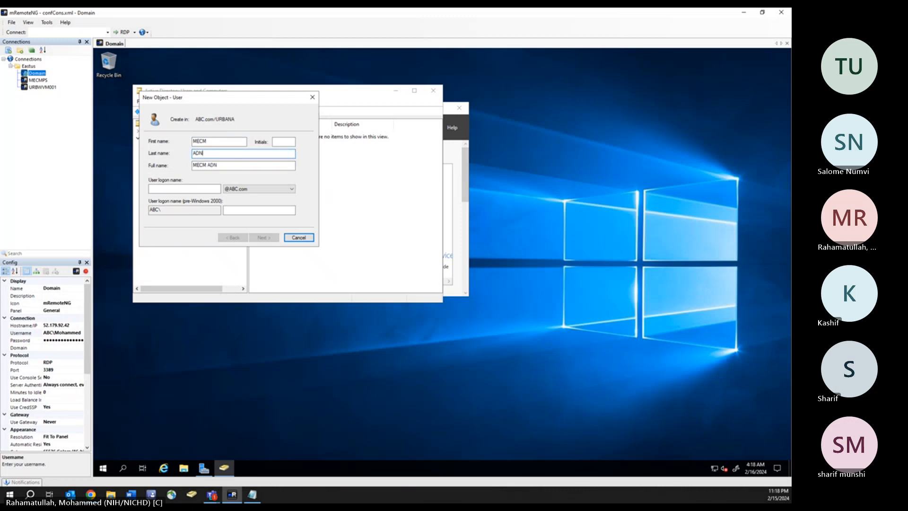
{"action": "type", "text": "ADMI"}
{"action": "left_click", "coordinate": [162, 188]}
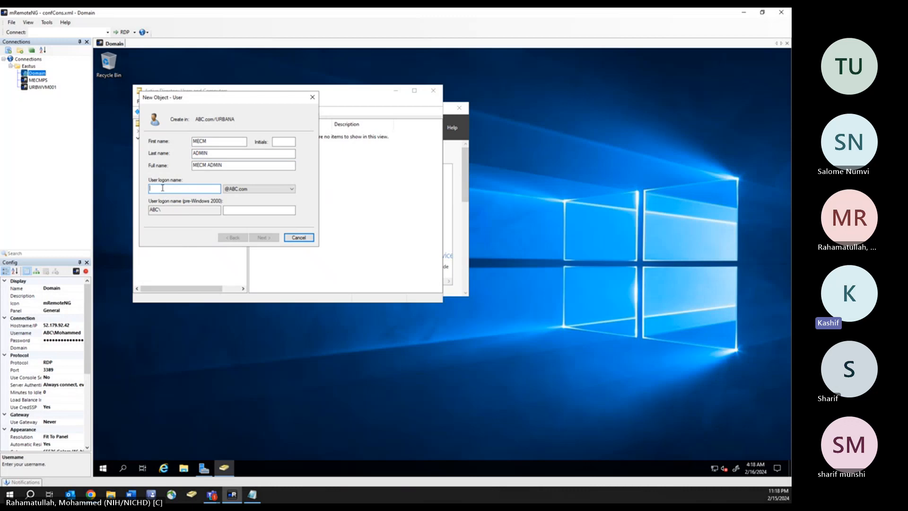
{"action": "type", "text": "me"}
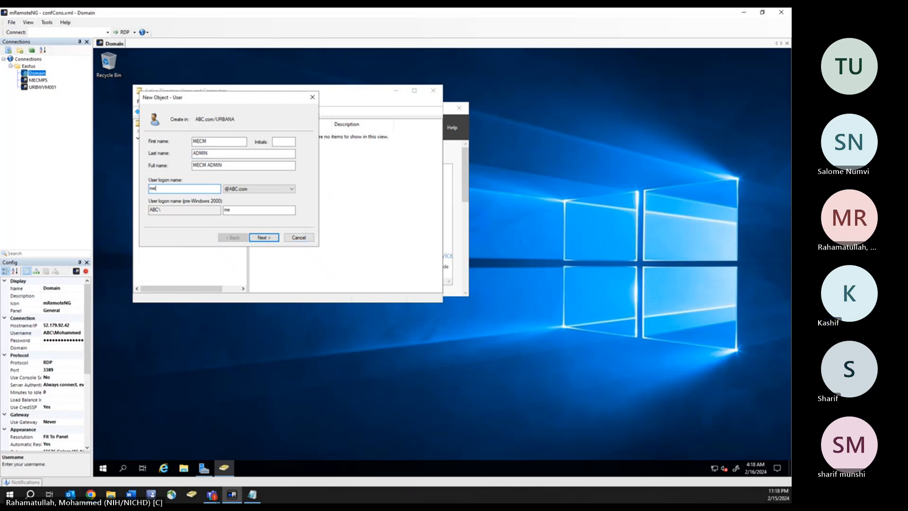
{"action": "type", "text": "cmadmin"}
{"action": "left_click", "coordinate": [267, 241]}
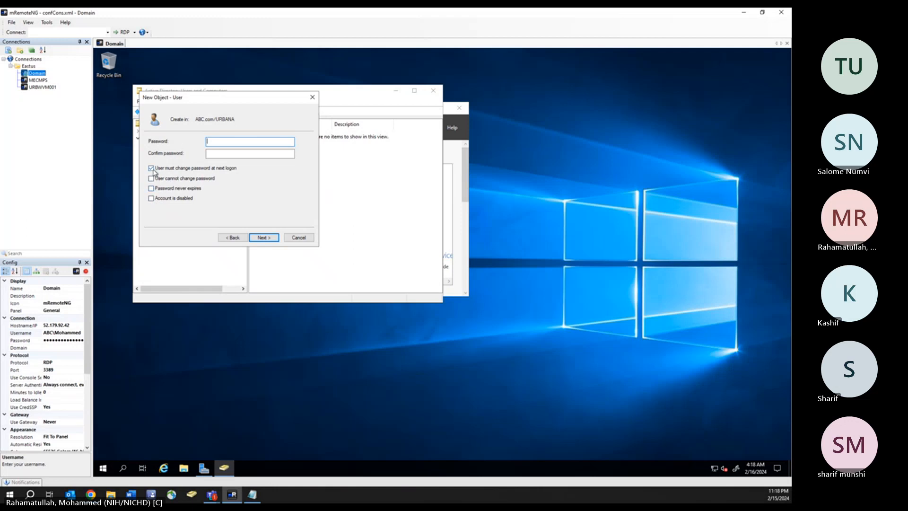
- Set the account password to never expire, with no change required at next logon, and finish
{"action": "left_click", "coordinate": [151, 179]}
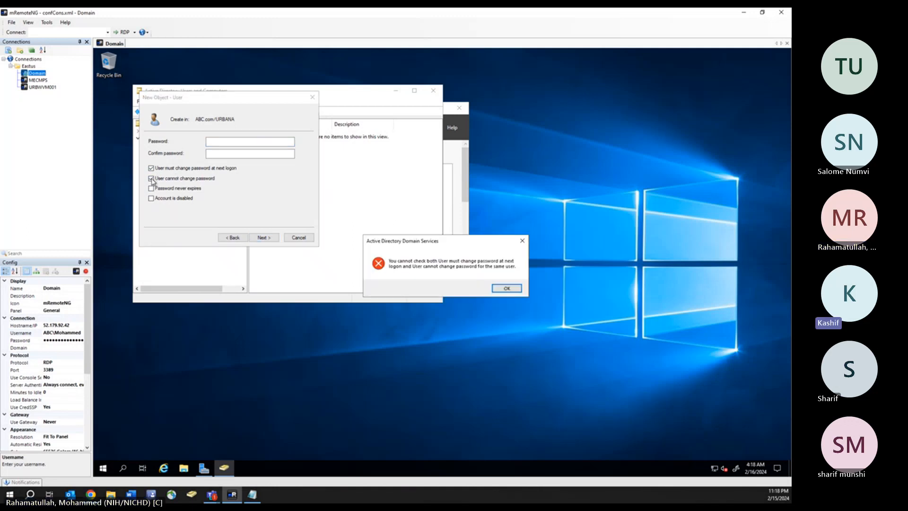
{"action": "left_click", "coordinate": [505, 288]}
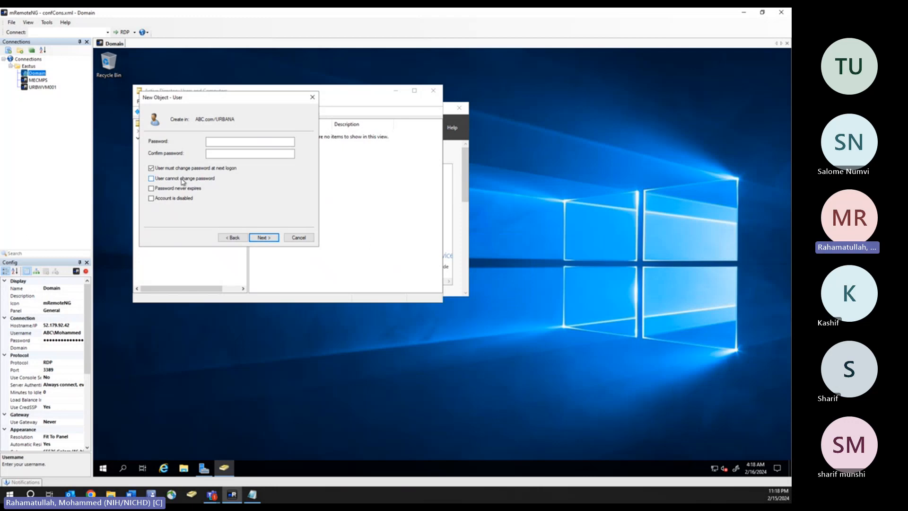
{"action": "left_click", "coordinate": [216, 141]}
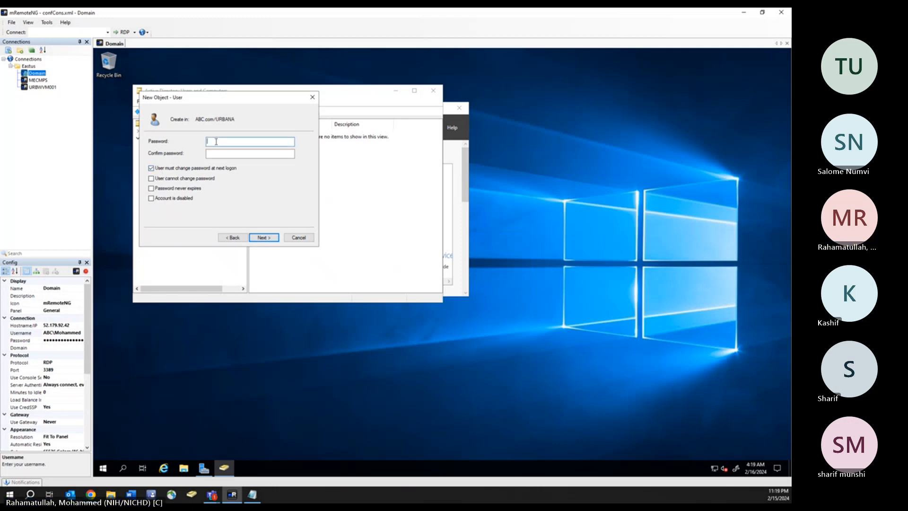
{"action": "type", "text": "Pa"}
{"action": "left_click", "coordinate": [253, 152]}
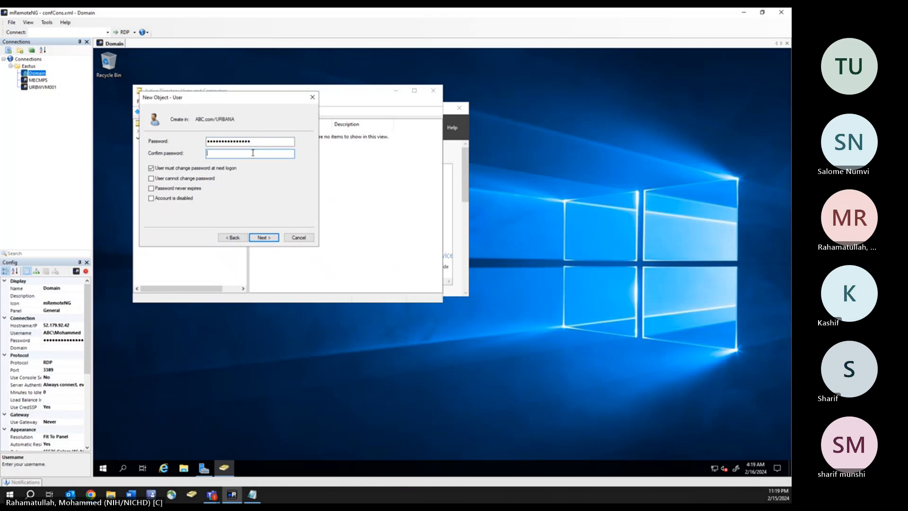
{"action": "type", "text": "P"}
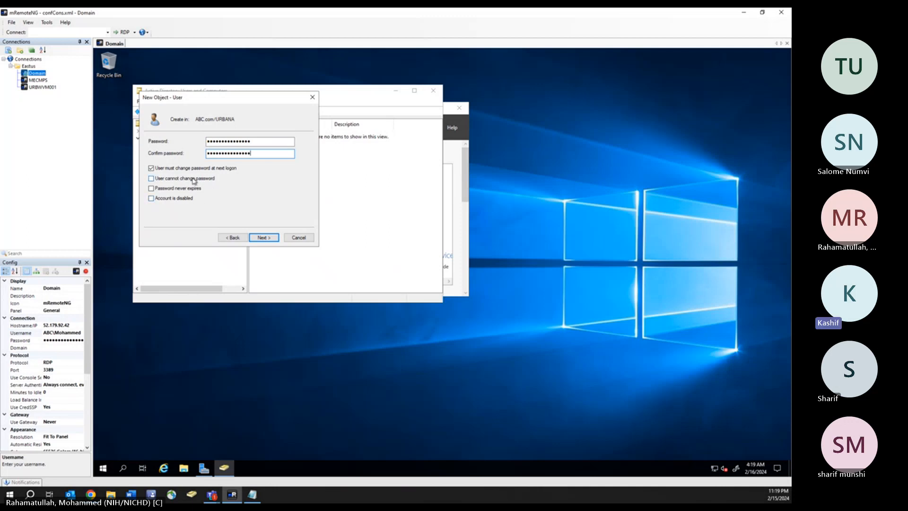
{"action": "left_click", "coordinate": [152, 169]}
{"action": "left_click", "coordinate": [152, 188]}
{"action": "left_click", "coordinate": [267, 238]}
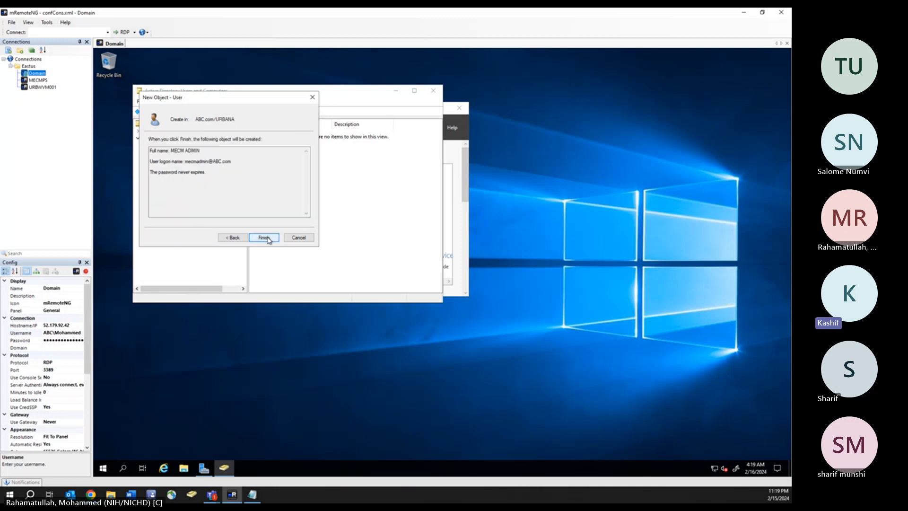
{"action": "left_click", "coordinate": [264, 238]}
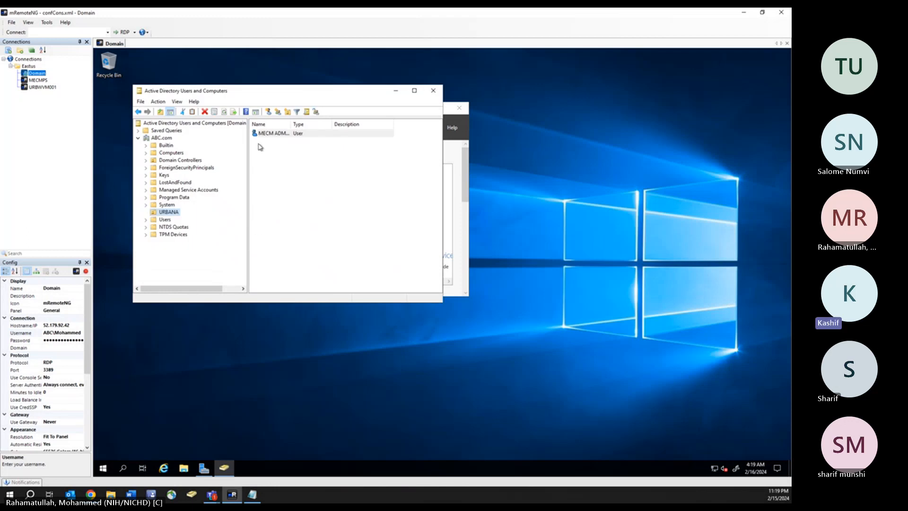
- Begin a new user in URBANA, entering the person's first name and logon name
{"action": "right_click", "coordinate": [167, 214]}
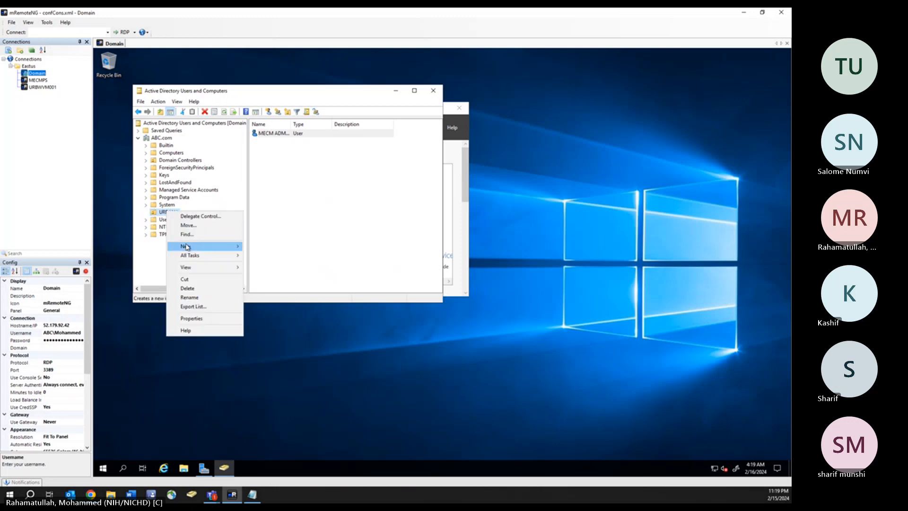
{"action": "mouse_move", "coordinate": [188, 247]}
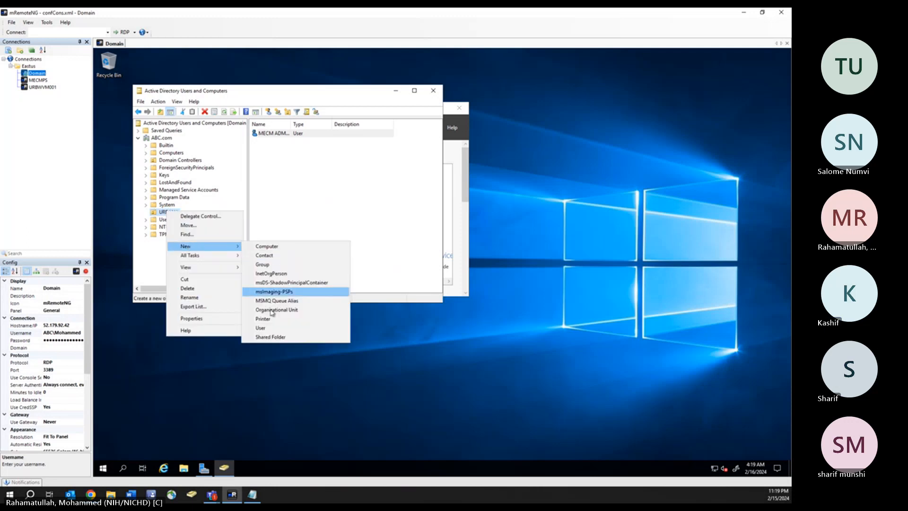
{"action": "left_click", "coordinate": [266, 332]}
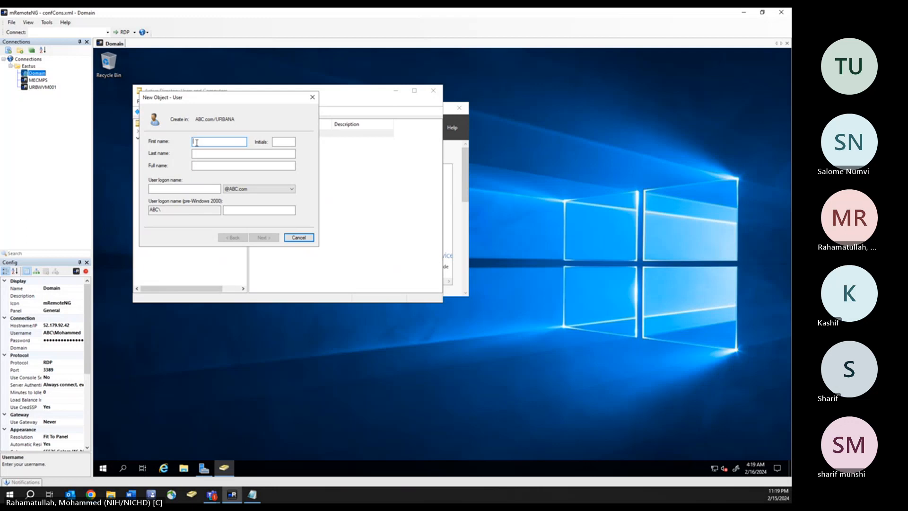
{"action": "type", "text": "John"}
{"action": "key", "text": "Tab"}
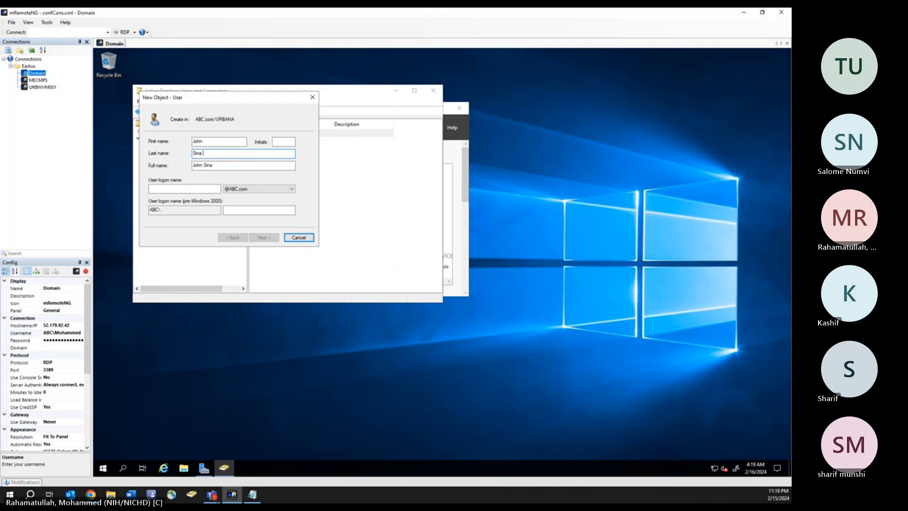
{"action": "left_click", "coordinate": [173, 187]}
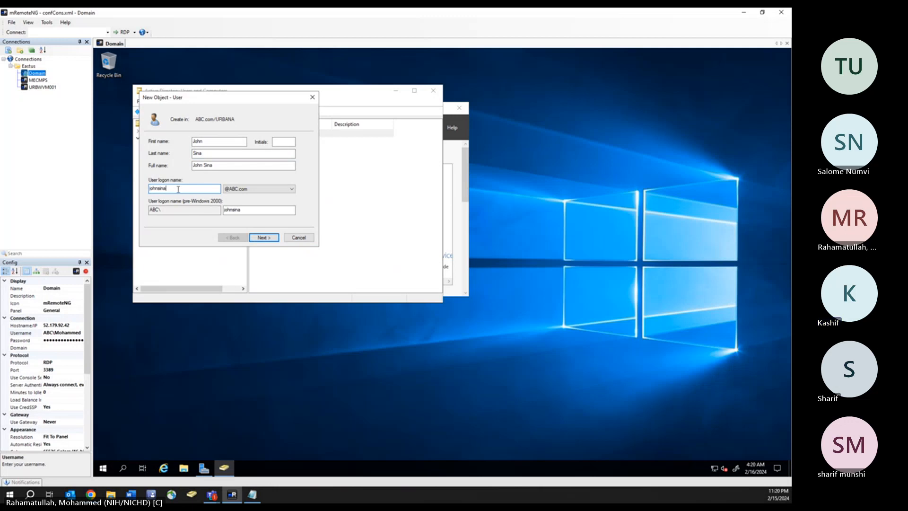
{"action": "left_click_drag", "start_coordinate": [179, 190], "coordinate": [112, 191]}
{"action": "type", "text": "j"}
{"action": "left_click", "coordinate": [271, 239]}
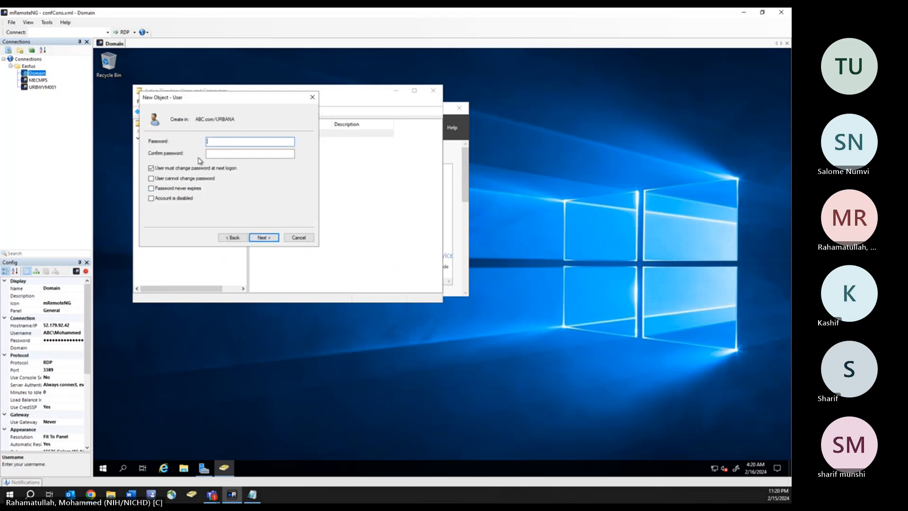
- Set and confirm the password, make it never expire without forced change, and create the account
{"action": "type", "text": "•"}
{"action": "key", "text": "Tab"}
{"action": "type", "text": "•"}
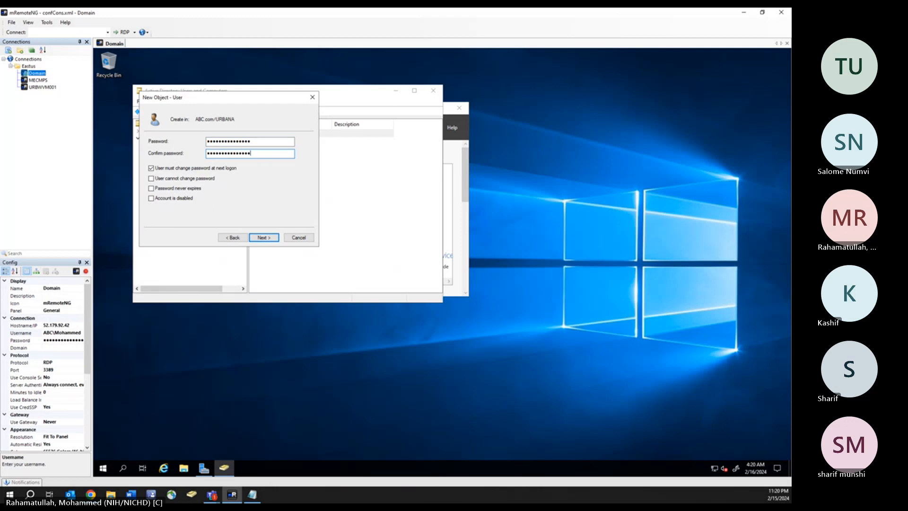
{"action": "left_click", "coordinate": [151, 169]}
{"action": "left_click", "coordinate": [151, 189]}
{"action": "left_click", "coordinate": [264, 238]}
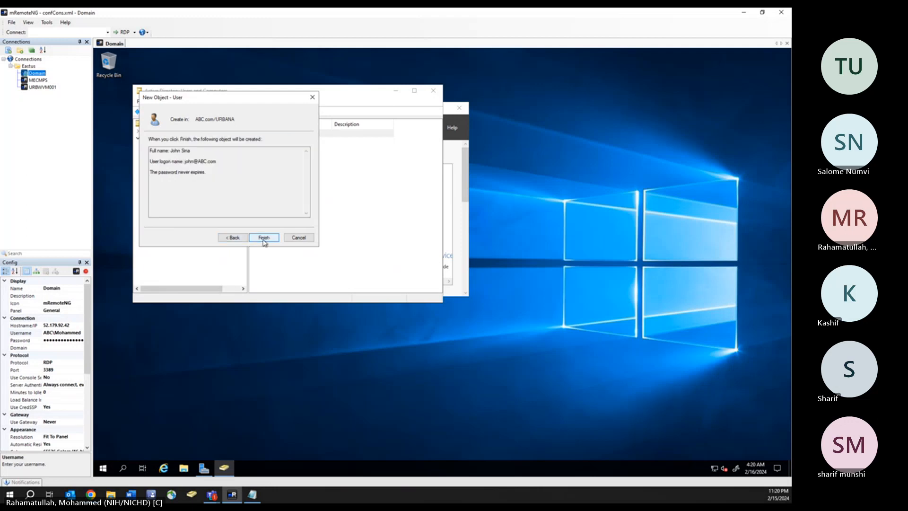
{"action": "left_click", "coordinate": [264, 238]}
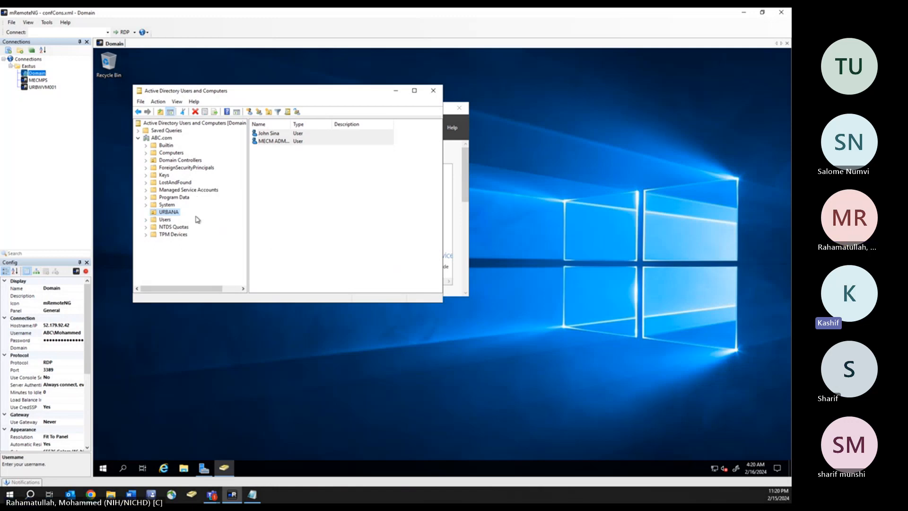
- Move the built-in administrator account from Users into URBANA and list URBANA's contents
{"action": "right_click", "coordinate": [166, 220]}
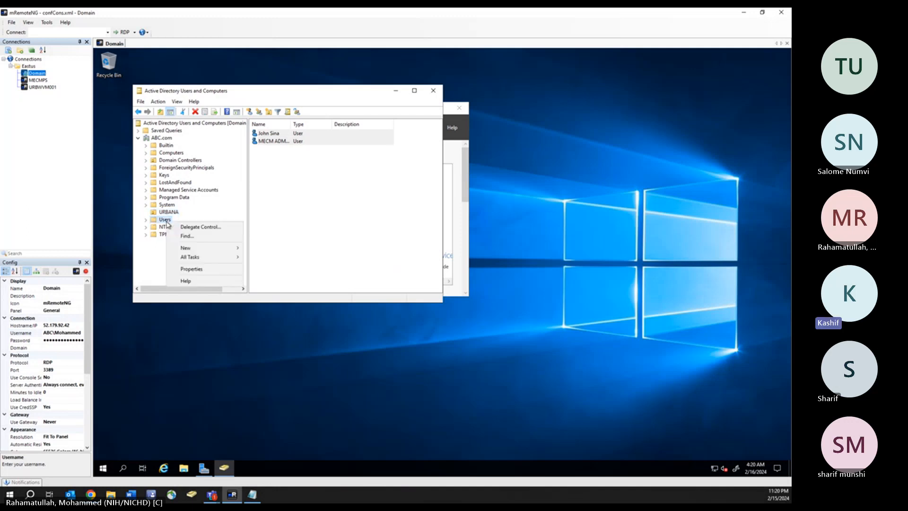
{"action": "key", "text": "Escape"}
{"action": "left_click", "coordinate": [163, 220]}
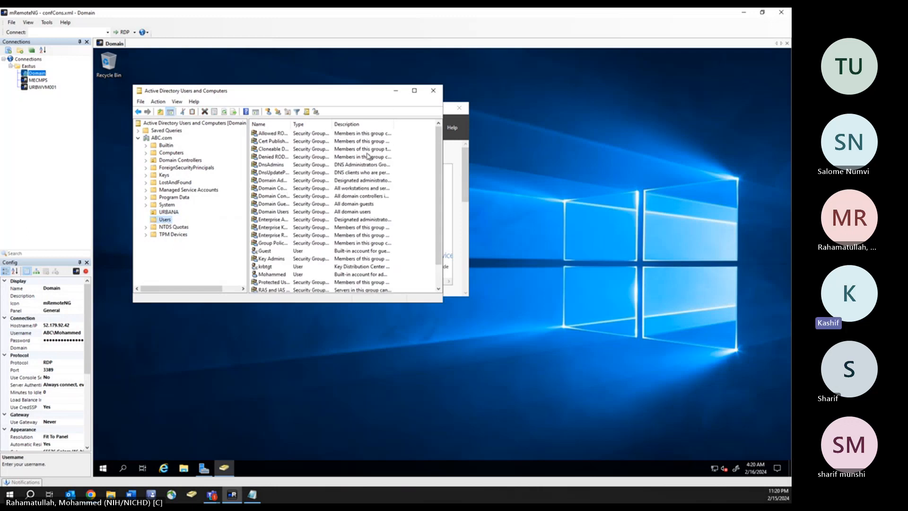
{"action": "scroll", "coordinate": [297, 241], "scroll_direction": "down", "scroll_amount": 1}
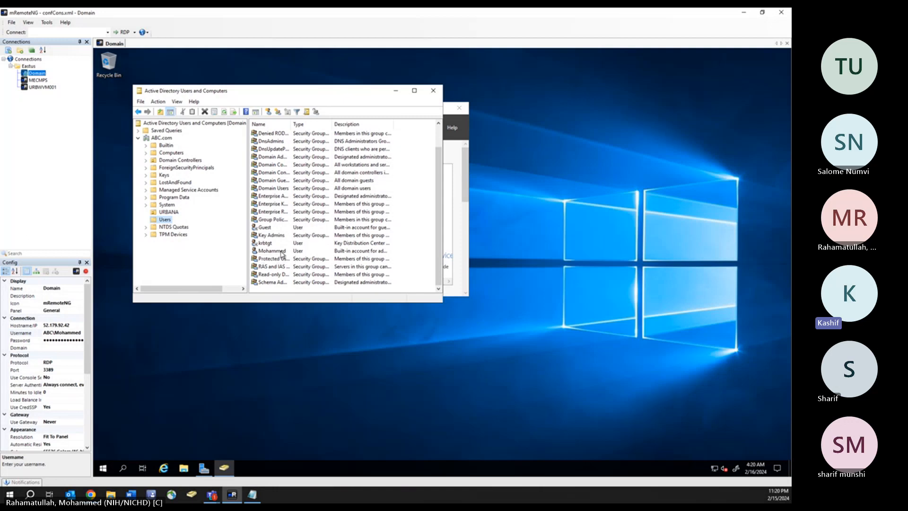
{"action": "left_click", "coordinate": [282, 254]}
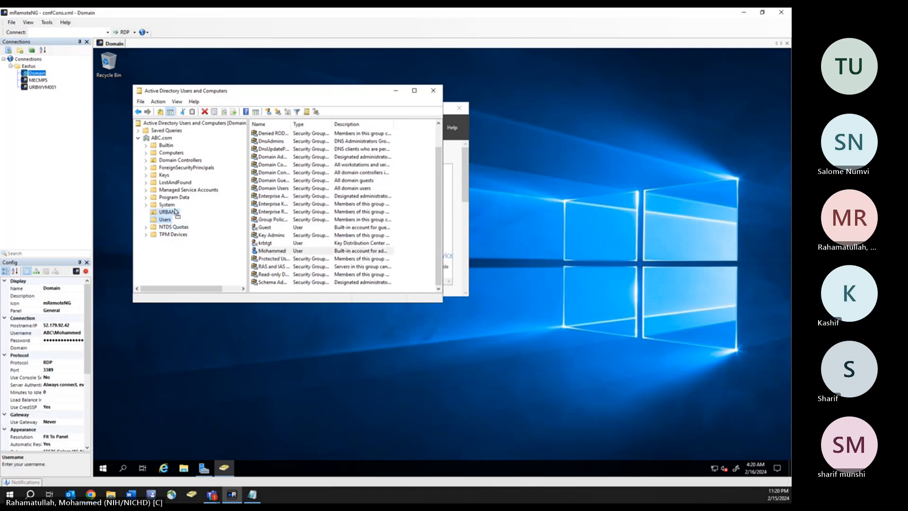
{"action": "left_click_drag", "start_coordinate": [176, 212], "coordinate": [176, 213]}
{"action": "left_click", "coordinate": [266, 221]}
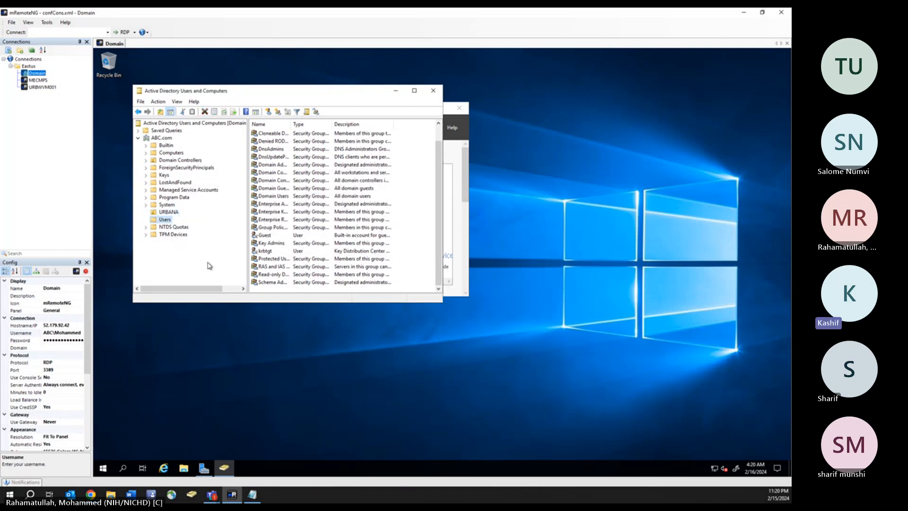
{"action": "left_click", "coordinate": [168, 212]}
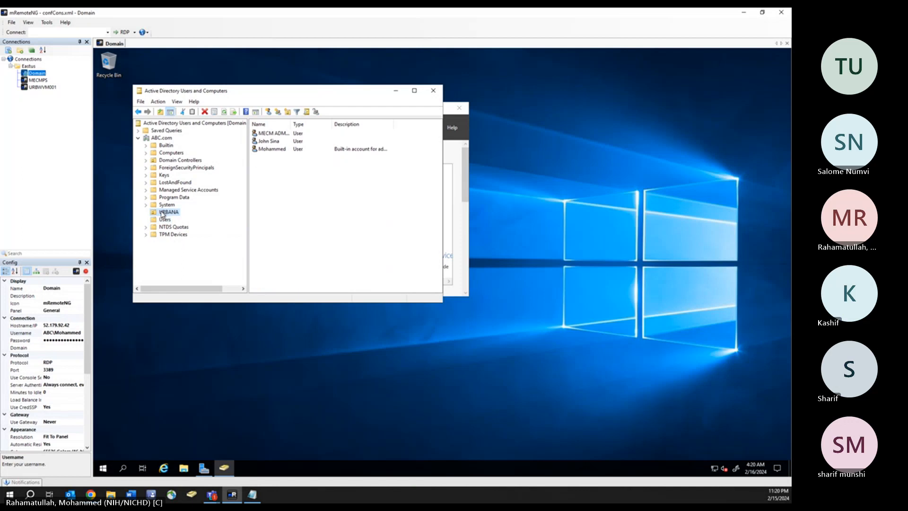
{"action": "left_click_drag", "start_coordinate": [291, 124], "coordinate": [311, 124]}
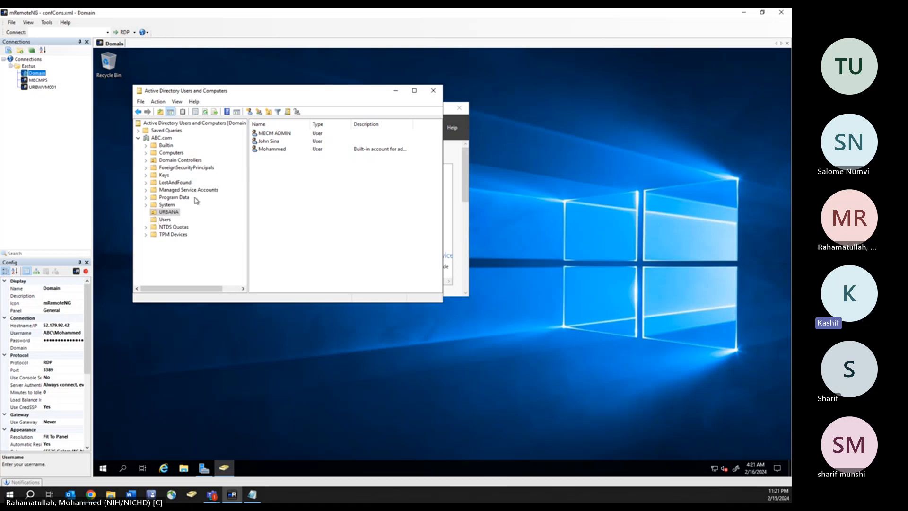
- Select the new user and MECM ADMIN accounts together in URBANA
{"action": "left_click", "coordinate": [265, 142]}
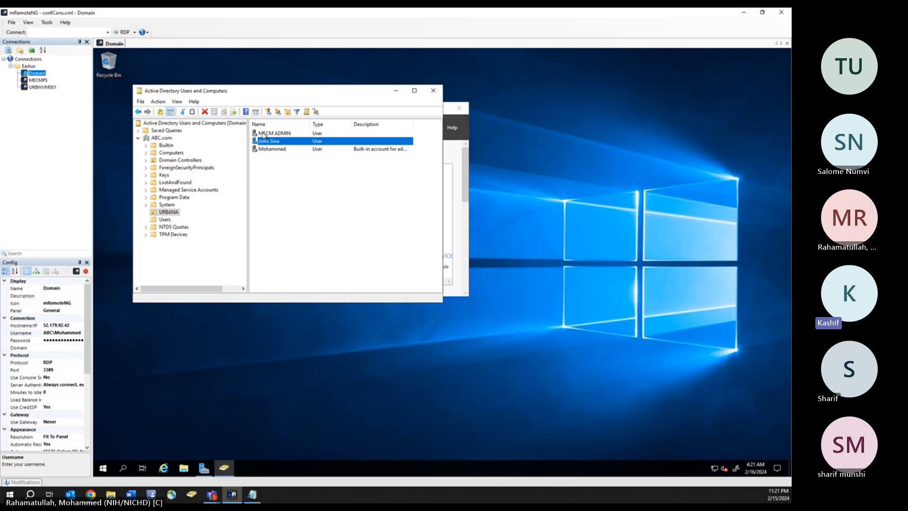
{"action": "left_click", "coordinate": [264, 135], "text": "ctrl"}
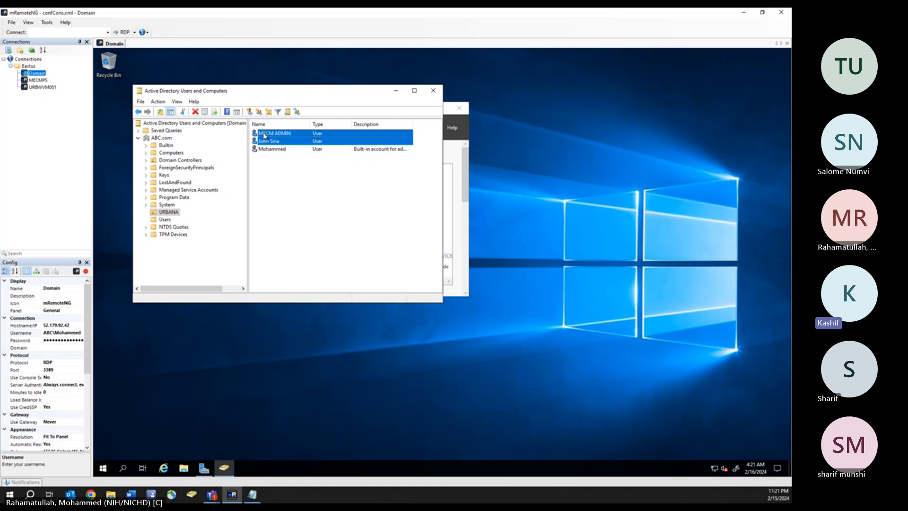
{"action": "right_click", "coordinate": [286, 141]}
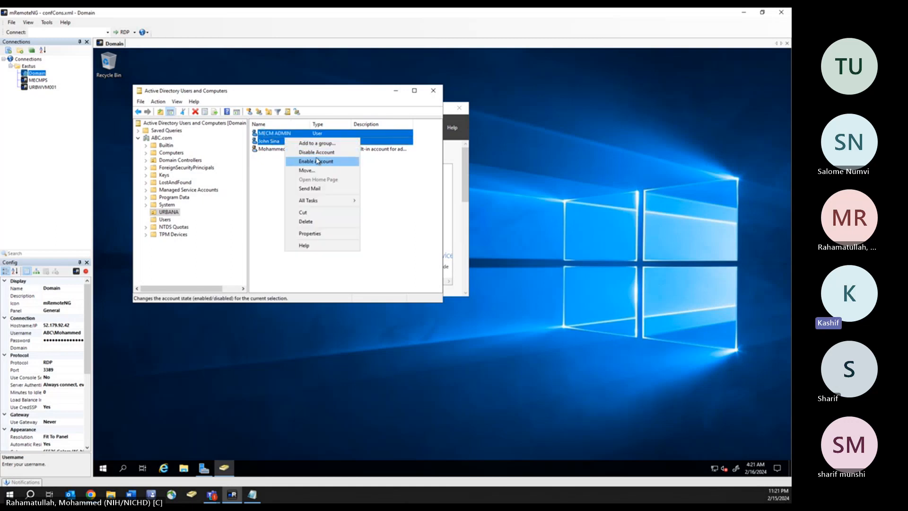
- Add both selected accounts to the Domain Admins group and acknowledge the success message
{"action": "left_click", "coordinate": [316, 145]}
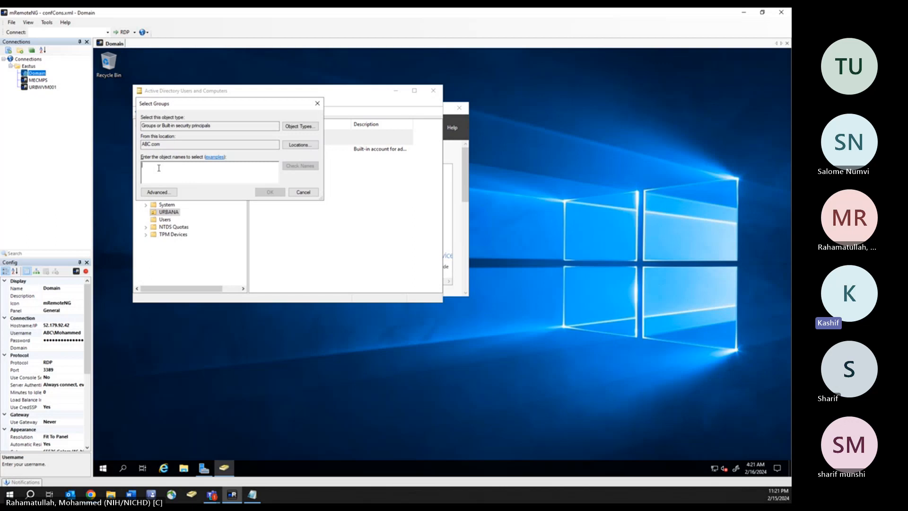
{"action": "type", "text": "Domain Admin"}
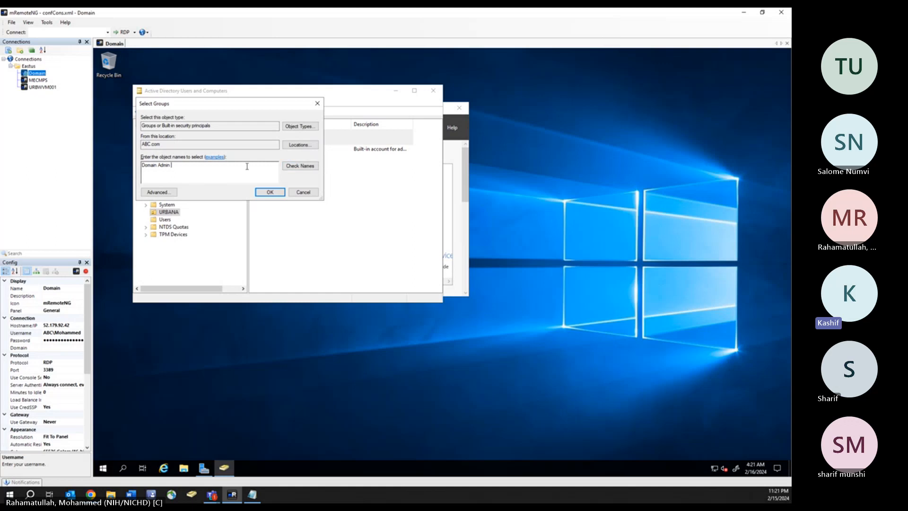
{"action": "left_click", "coordinate": [294, 168]}
{"action": "left_click", "coordinate": [299, 166]}
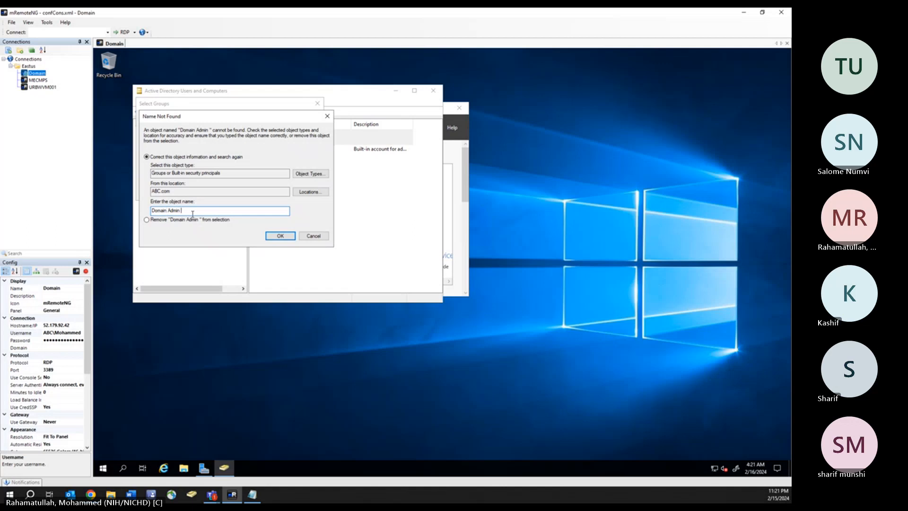
{"action": "key", "text": "BackSpace"}
{"action": "type", "text": "s"}
{"action": "left_click", "coordinate": [280, 236]}
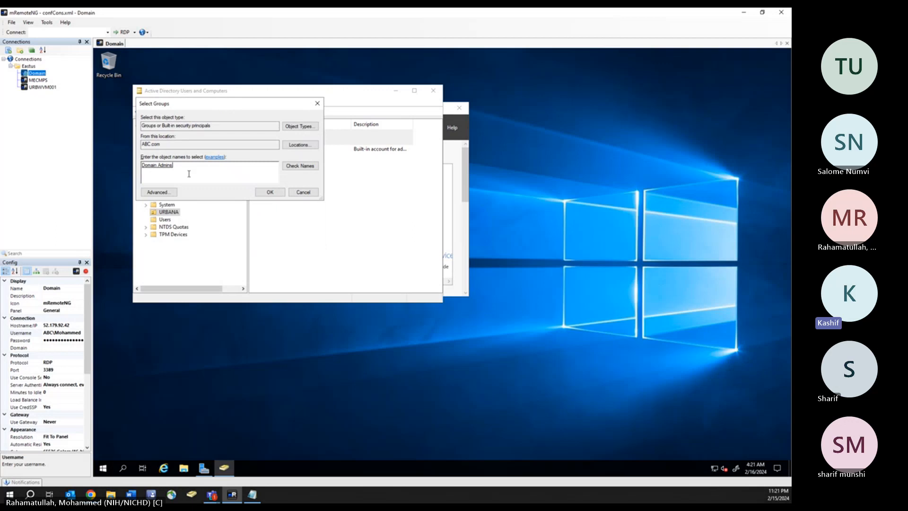
{"action": "left_click", "coordinate": [270, 193]}
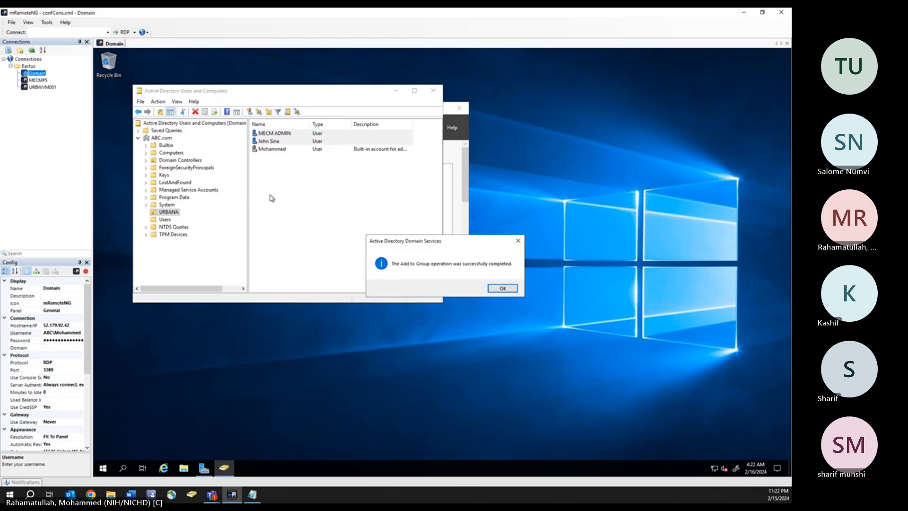
{"action": "left_click", "coordinate": [503, 288]}
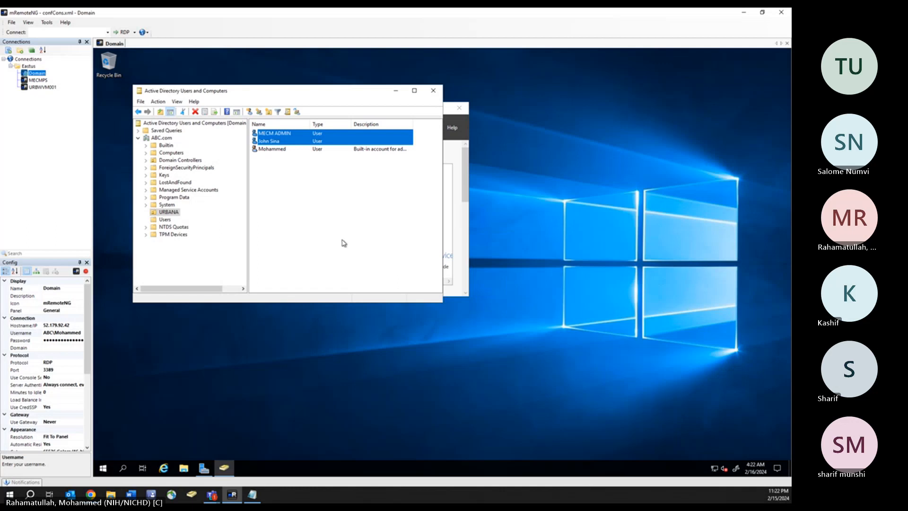
{"action": "left_click", "coordinate": [356, 237]}
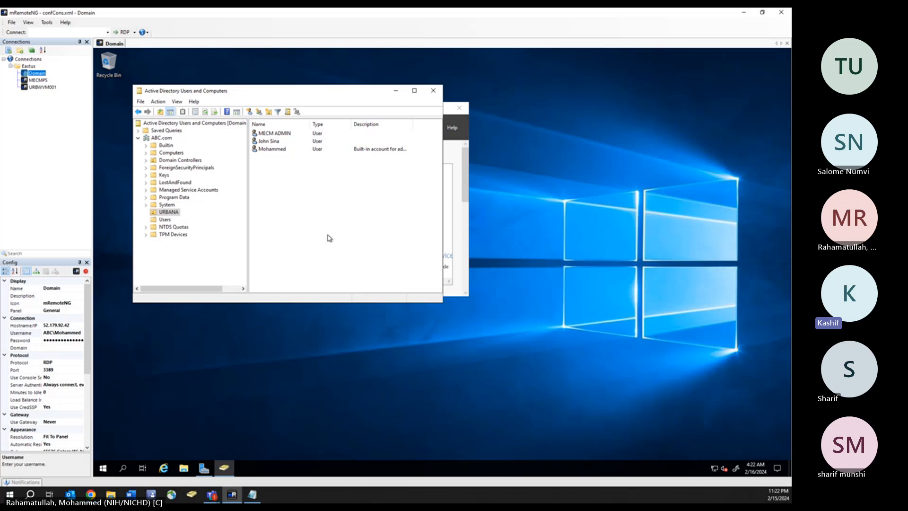
{"action": "left_click", "coordinate": [274, 135]}
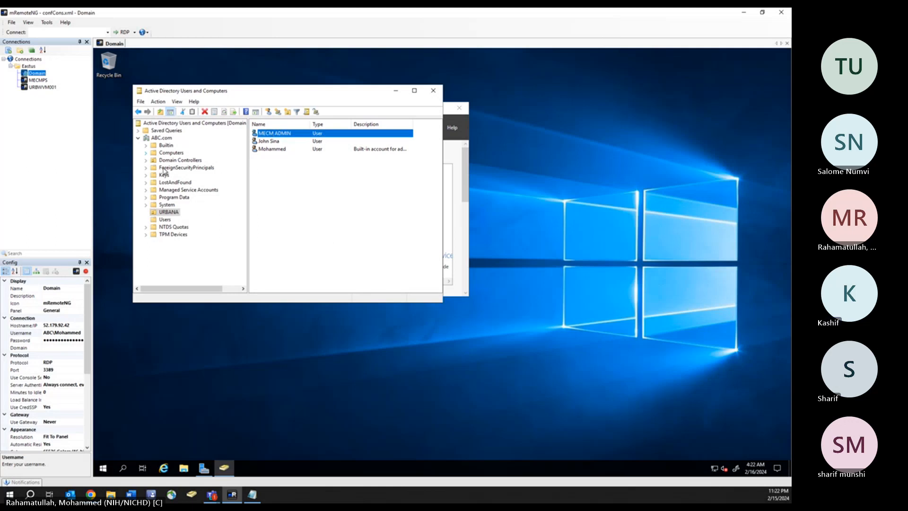
{"action": "left_click", "coordinate": [31, 80]}
{"action": "double_click", "coordinate": [32, 80]}
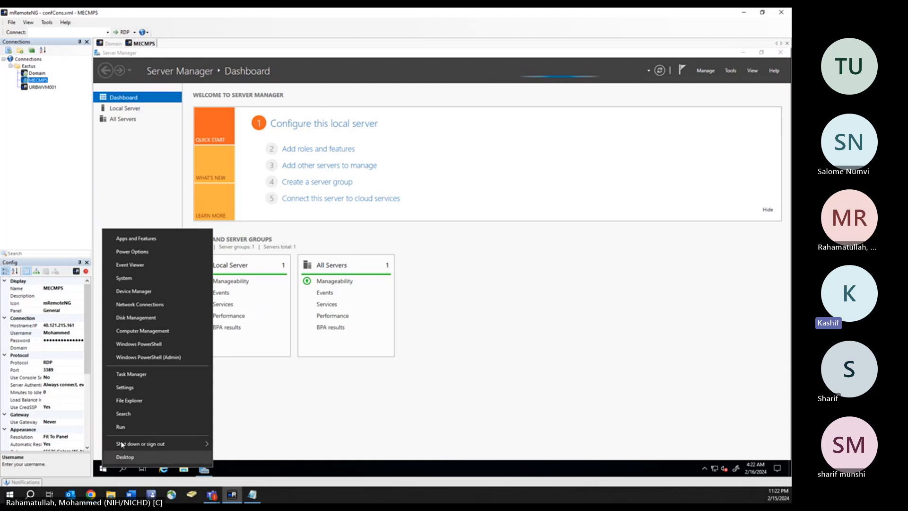
{"action": "mouse_move", "coordinate": [137, 444]}
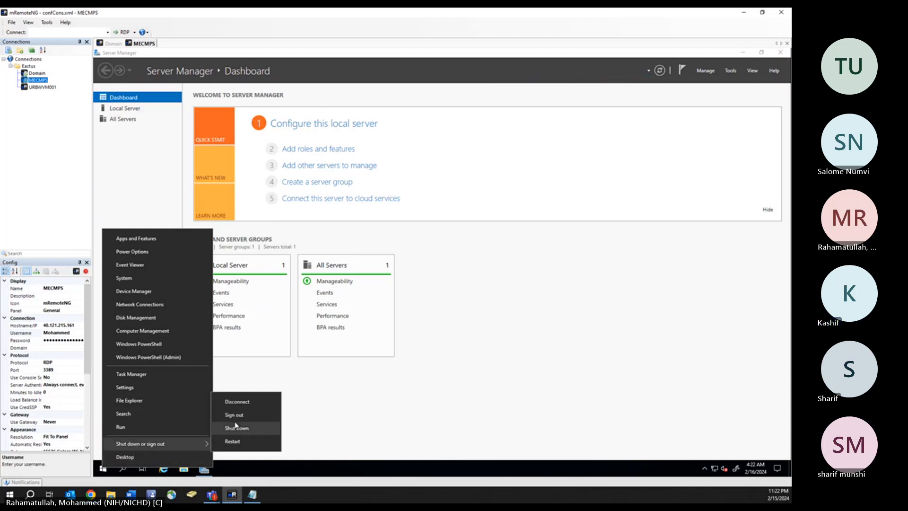
{"action": "left_click", "coordinate": [235, 416]}
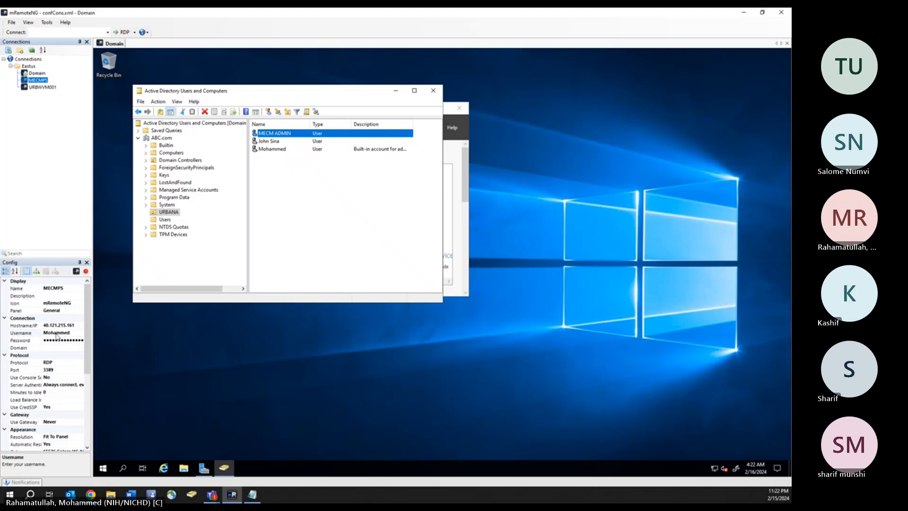
- Change the MECMPS connection username to the ABC domain admin account
{"action": "left_click", "coordinate": [60, 334]}
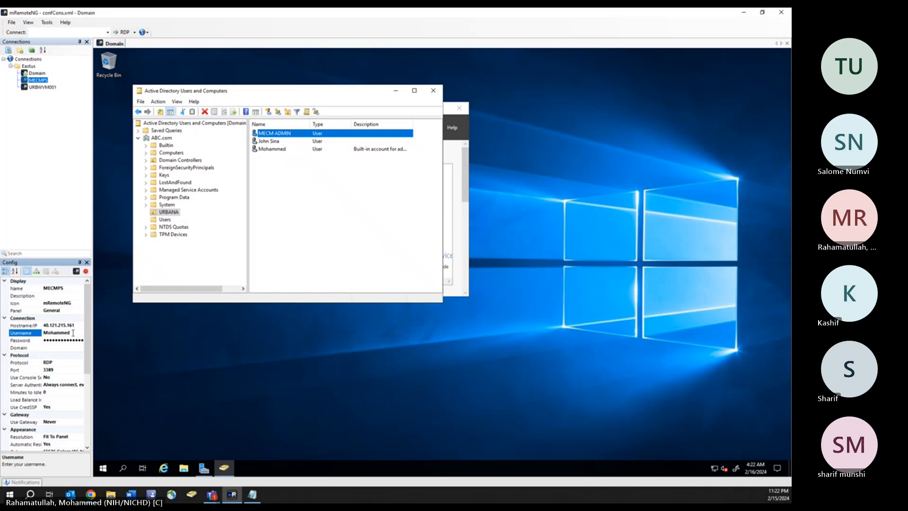
{"action": "key", "text": "BackSpace"}
{"action": "key", "text": "BackSpace"}
{"action": "key", "text": "BackSpace"}
{"action": "key", "text": "BackSpace"}
{"action": "key", "text": "BackSpace"}
{"action": "type", "text": "MIN"}
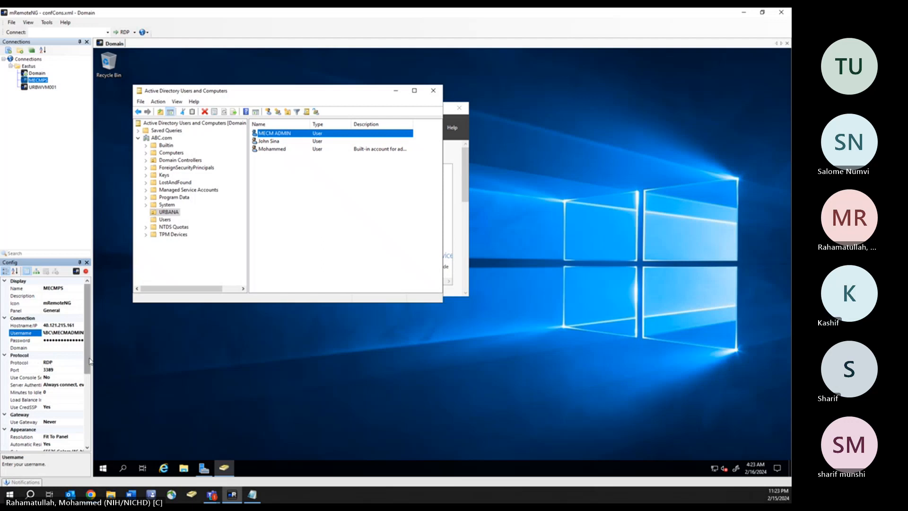
- Change the URBWVM001 connection username to the new domain user's ABC account
{"action": "left_click", "coordinate": [45, 88]}
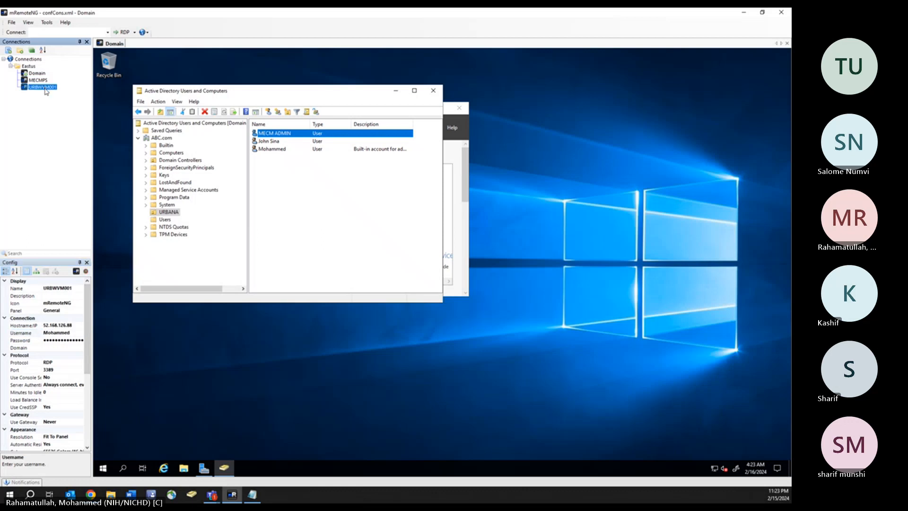
{"action": "left_click", "coordinate": [71, 334]}
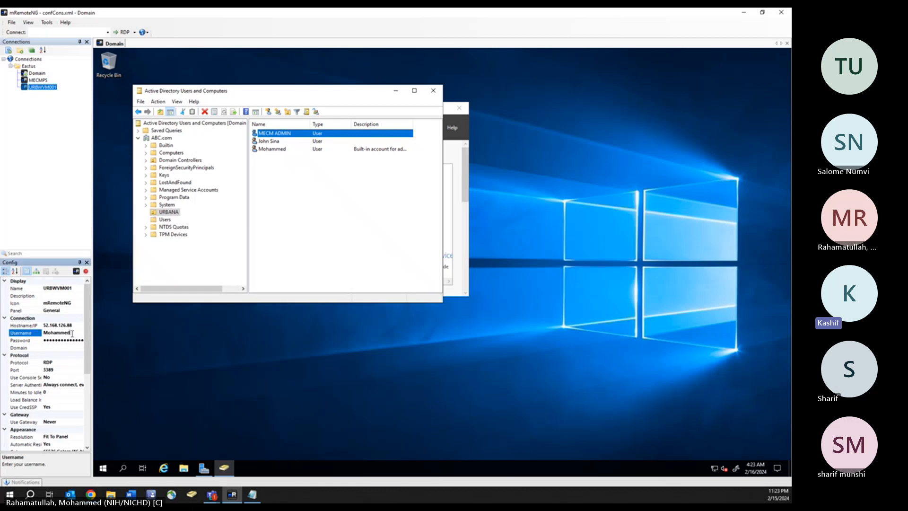
{"action": "key", "text": "BackSpace"}
{"action": "left_click", "coordinate": [46, 332]}
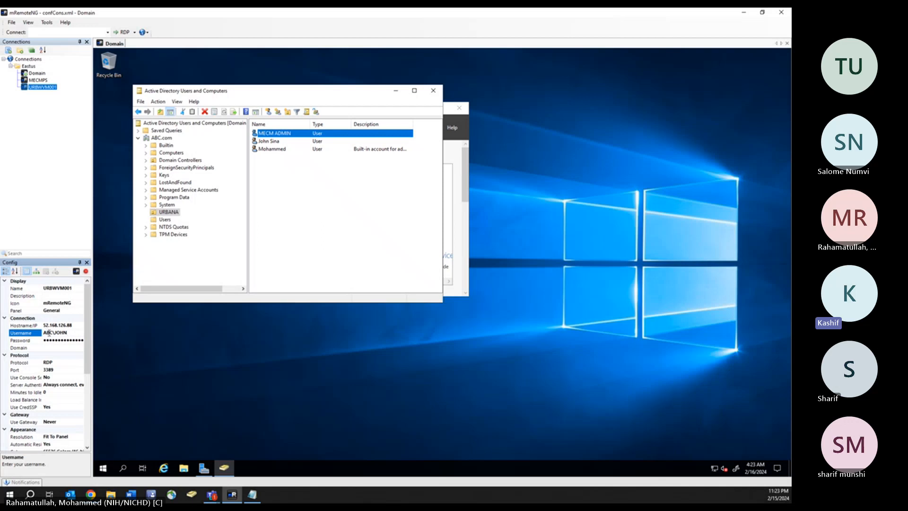
- Connect to URBWVM001 and MECMPS, then save the mRemoteNG connection file
{"action": "double_click", "coordinate": [42, 87]}
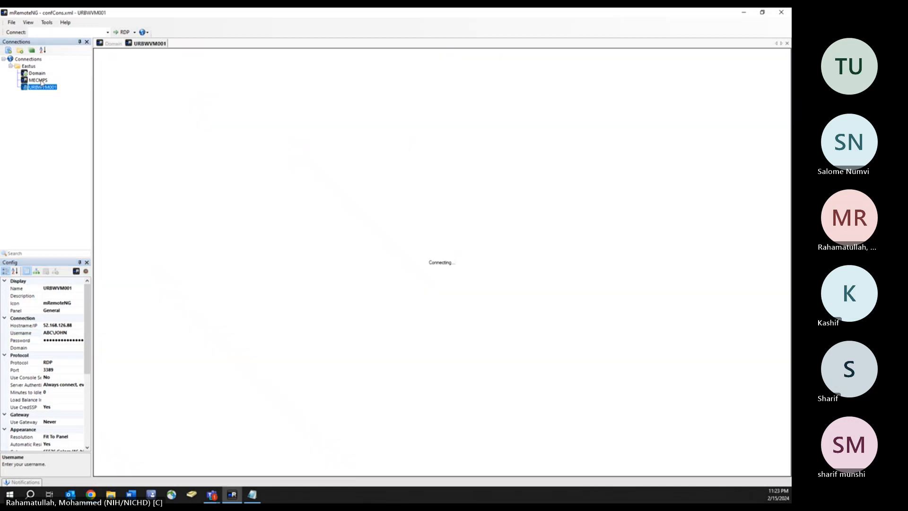
{"action": "double_click", "coordinate": [41, 81]}
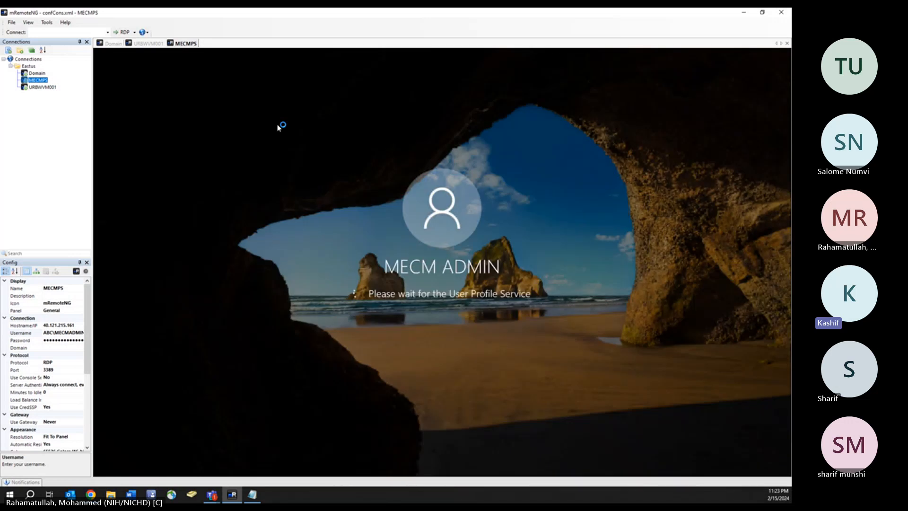
{"action": "left_click", "coordinate": [11, 22]}
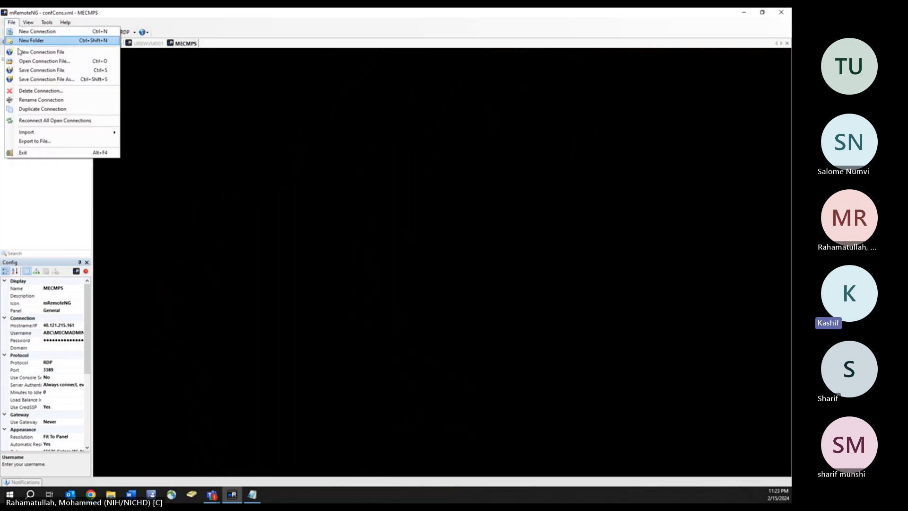
{"action": "left_click", "coordinate": [44, 71]}
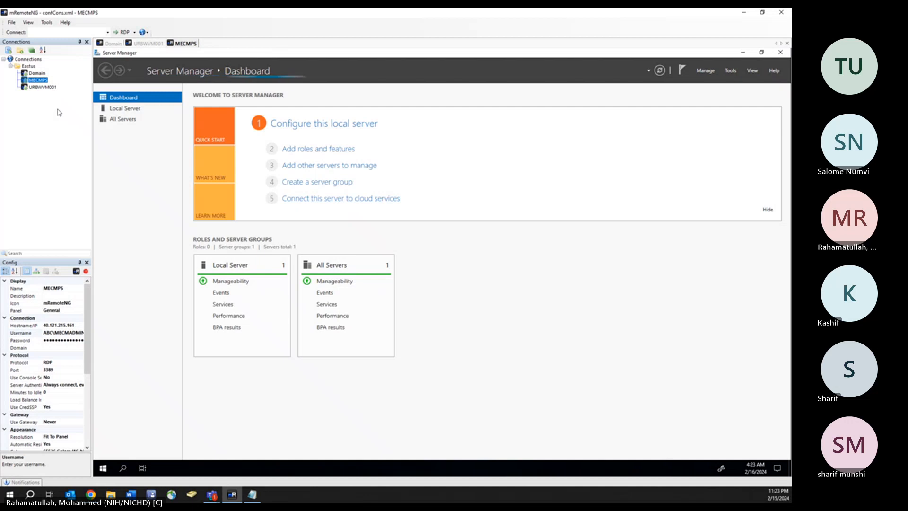
{"action": "left_click", "coordinate": [43, 87]}
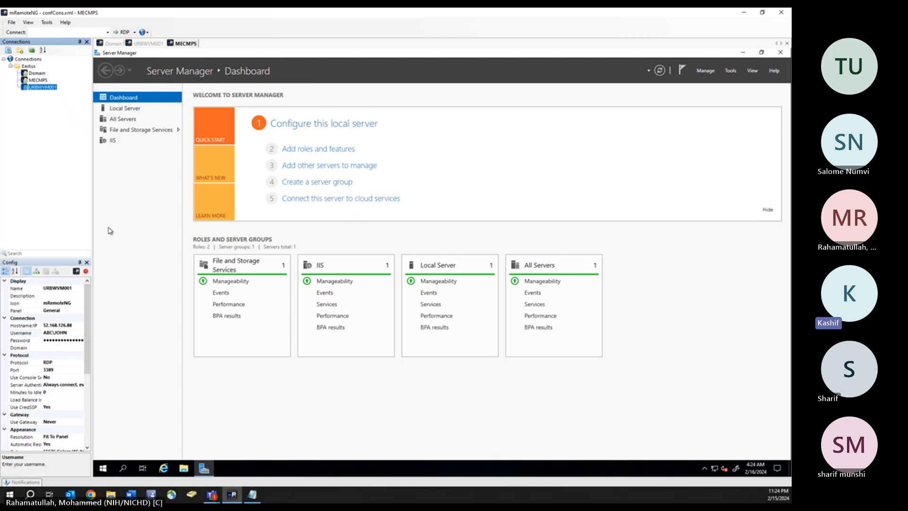
{"action": "left_click", "coordinate": [91, 495]}
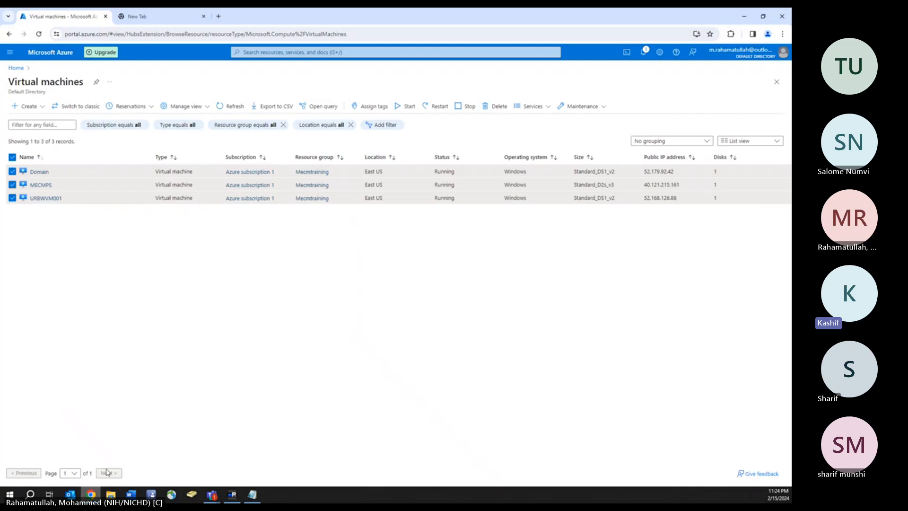
{"action": "left_click", "coordinate": [744, 17]}
{"action": "left_click", "coordinate": [39, 80]}
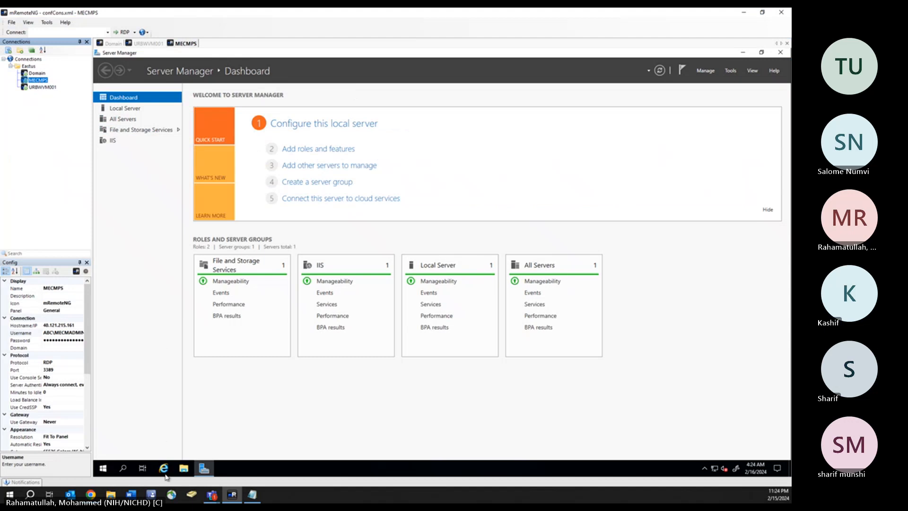
- Launch Microsoft Edge from the MECMPS server's Start menu
{"action": "left_click", "coordinate": [106, 469]}
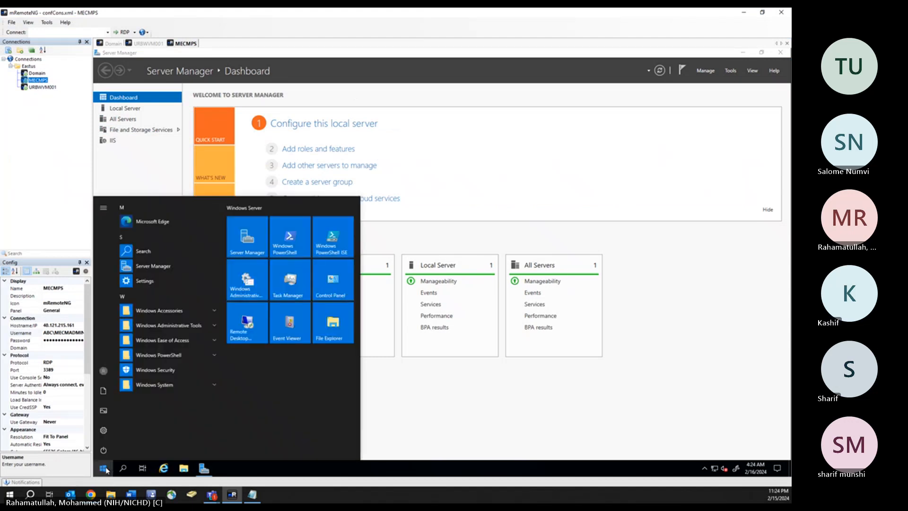
{"action": "type", "text": "e"}
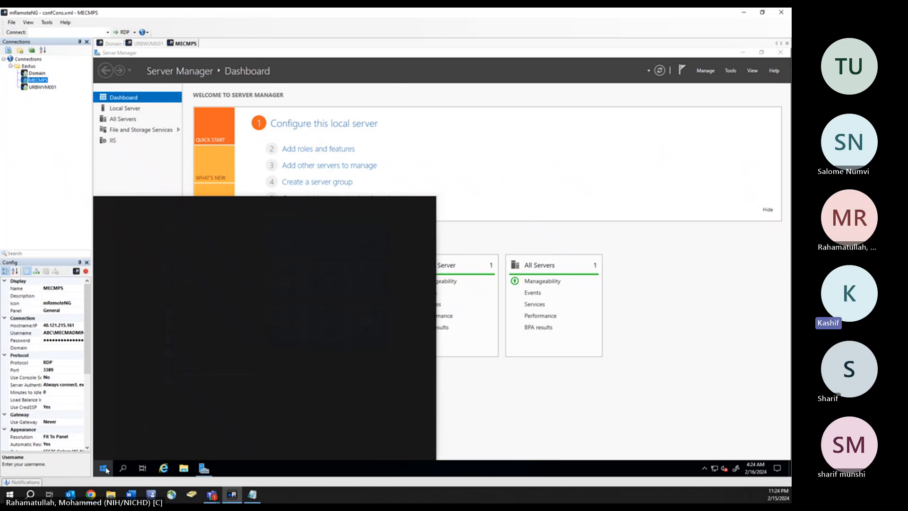
{"action": "left_click", "coordinate": [106, 471]}
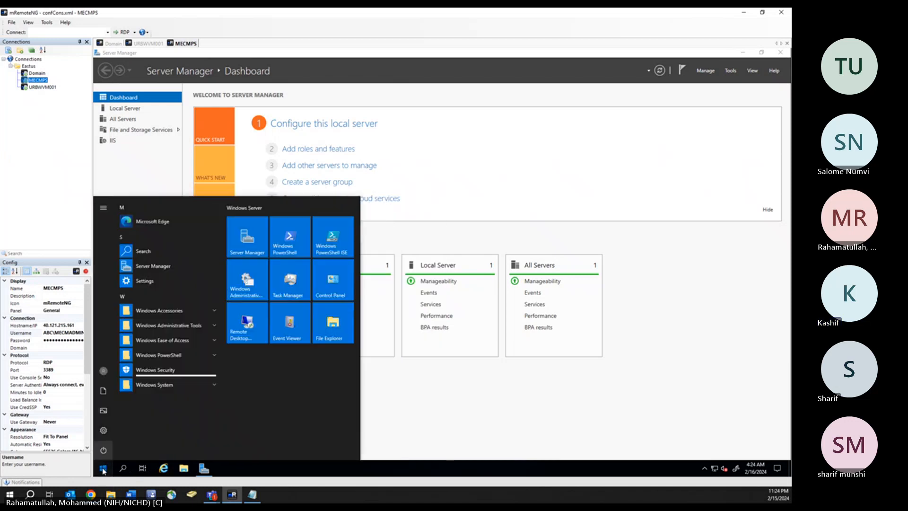
{"action": "left_click", "coordinate": [143, 226]}
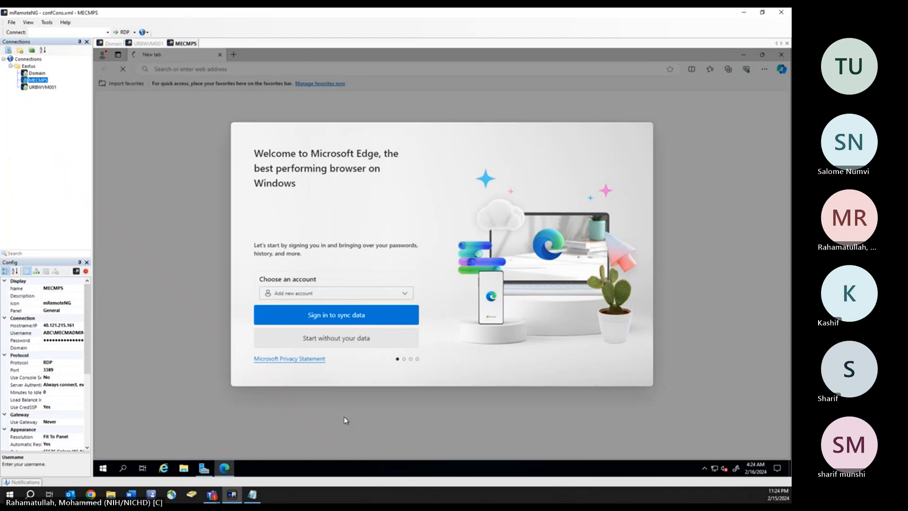
- Finish Edge first-run setup without syncing or importing data, then view the Welcome tab
{"action": "left_click", "coordinate": [352, 339]}
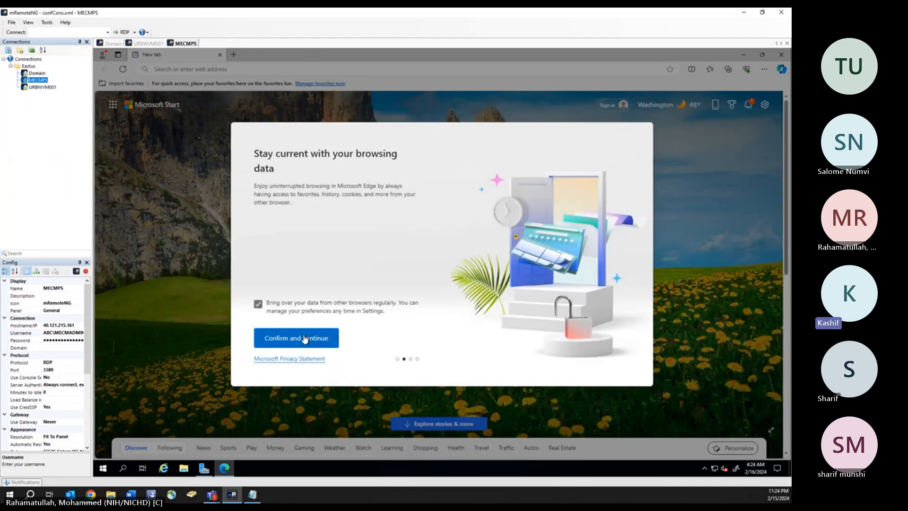
{"action": "left_click", "coordinate": [305, 339]}
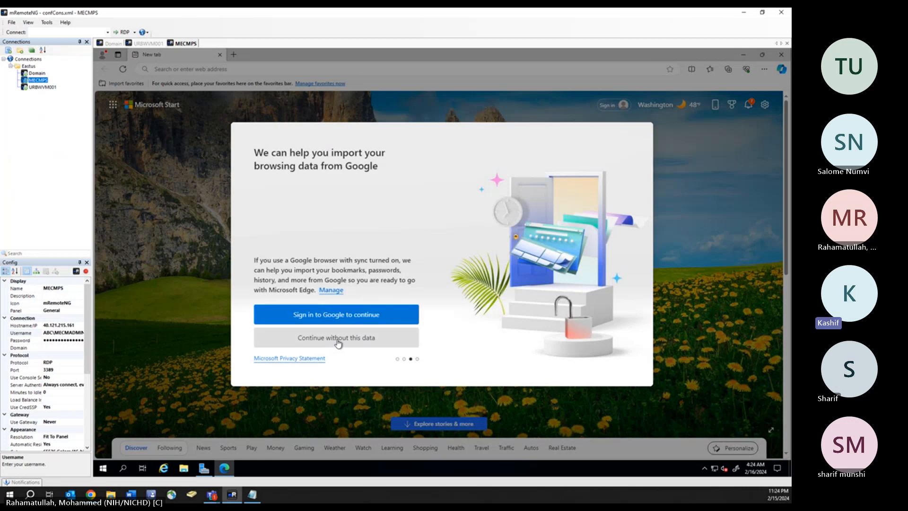
{"action": "left_click", "coordinate": [334, 342]}
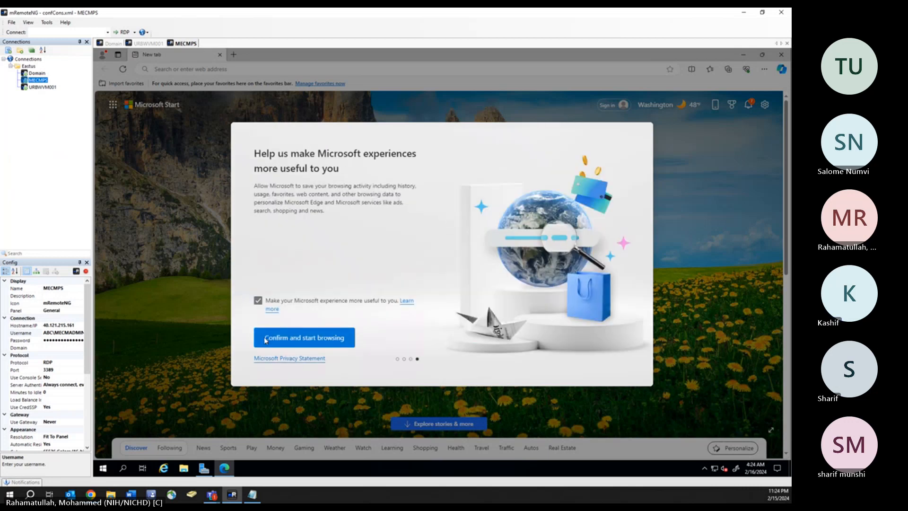
{"action": "left_click", "coordinate": [300, 338]}
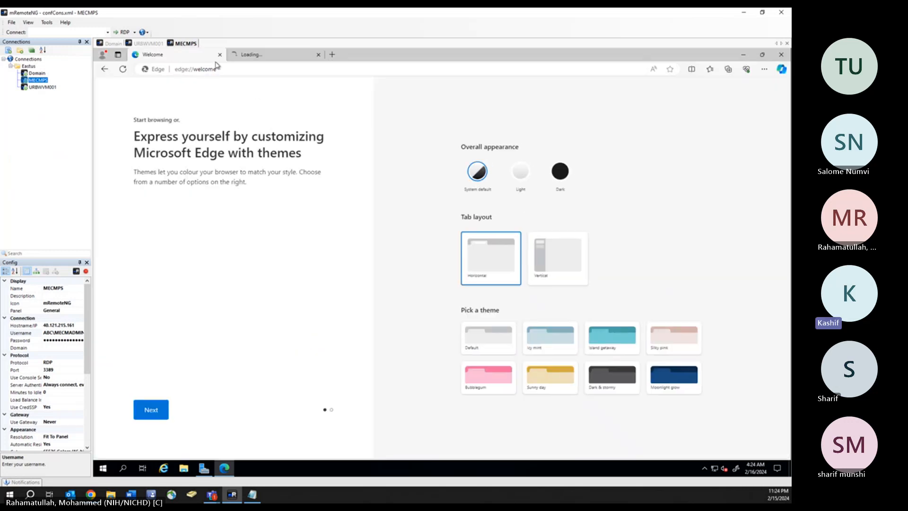
{"action": "left_click", "coordinate": [313, 57]}
- Go to google.com in a new tab and begin a search for 'SqL'
{"action": "left_click", "coordinate": [332, 55]}
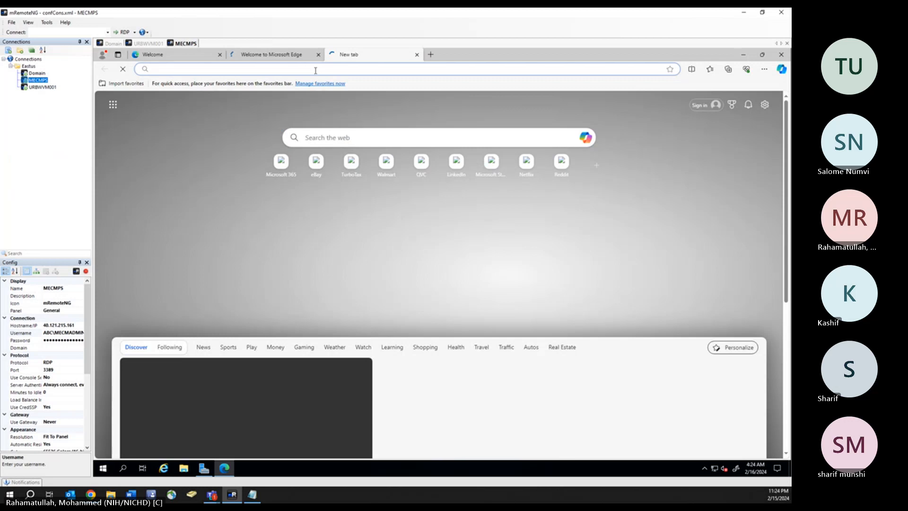
{"action": "type", "text": "g"}
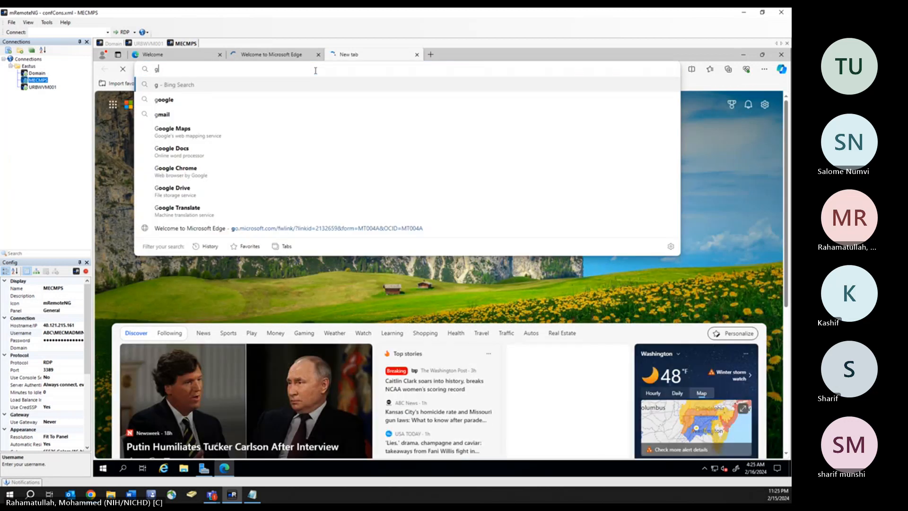
{"action": "type", "text": "oogle.com"}
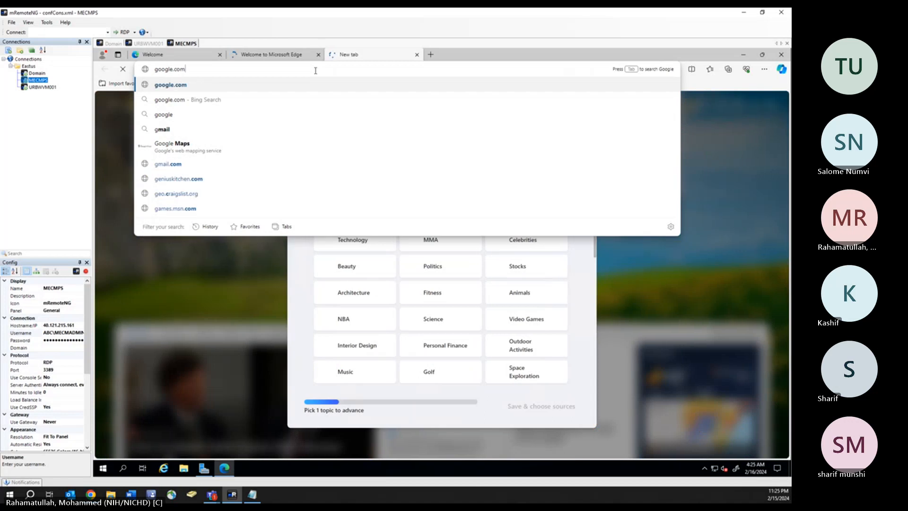
{"action": "key", "text": "Return"}
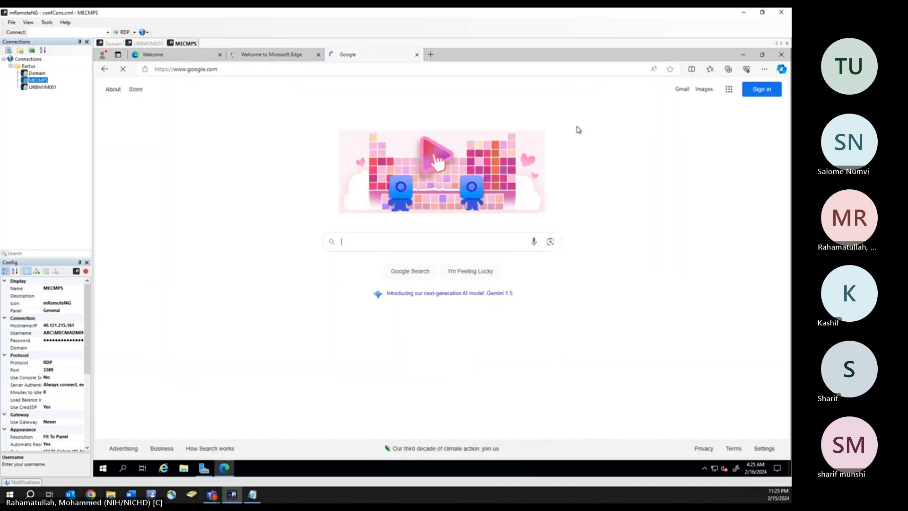
{"action": "left_click", "coordinate": [348, 243]}
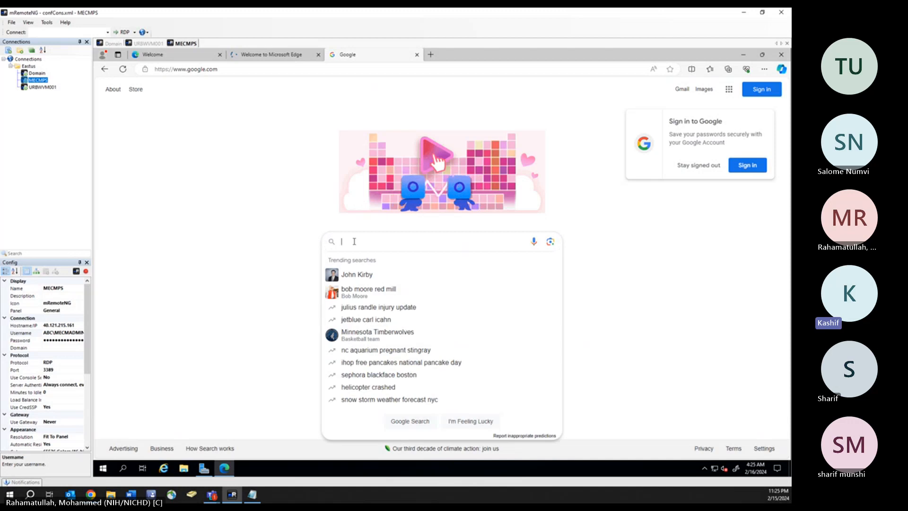
{"action": "type", "text": "S"}
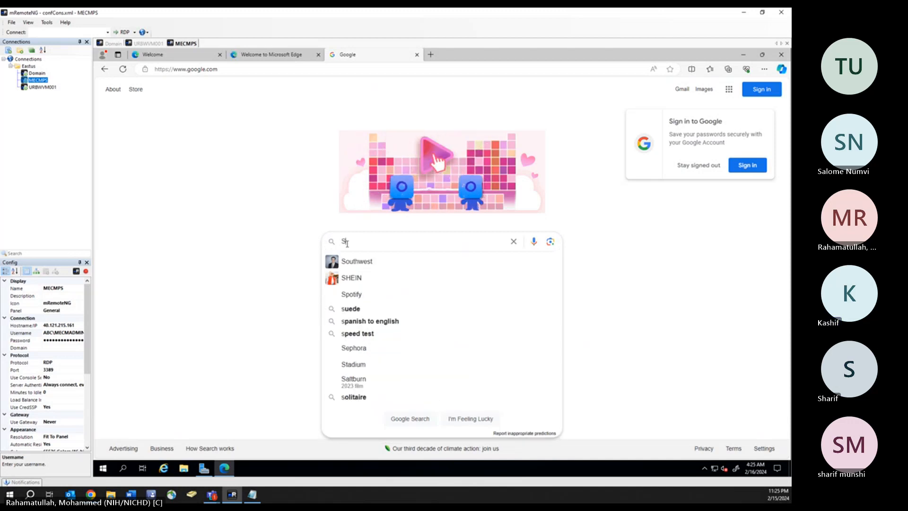
{"action": "type", "text": "qL"}
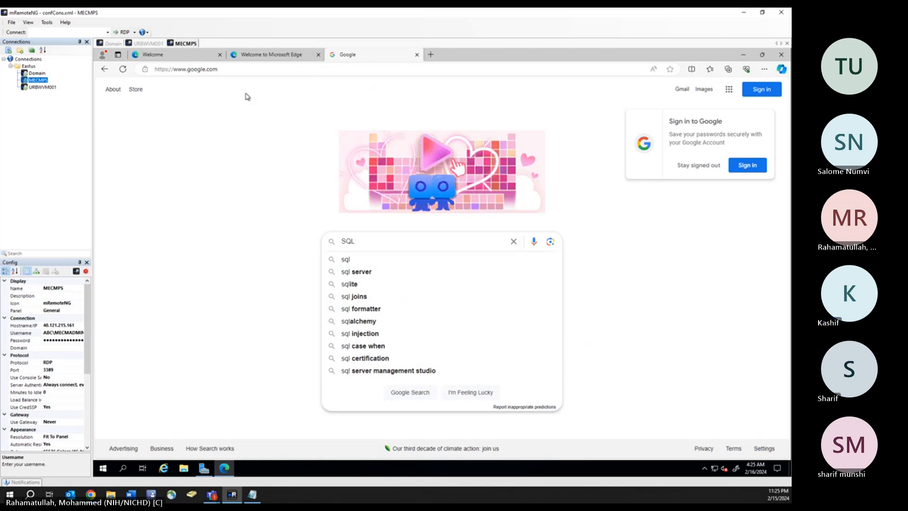
{"action": "left_click", "coordinate": [223, 69]}
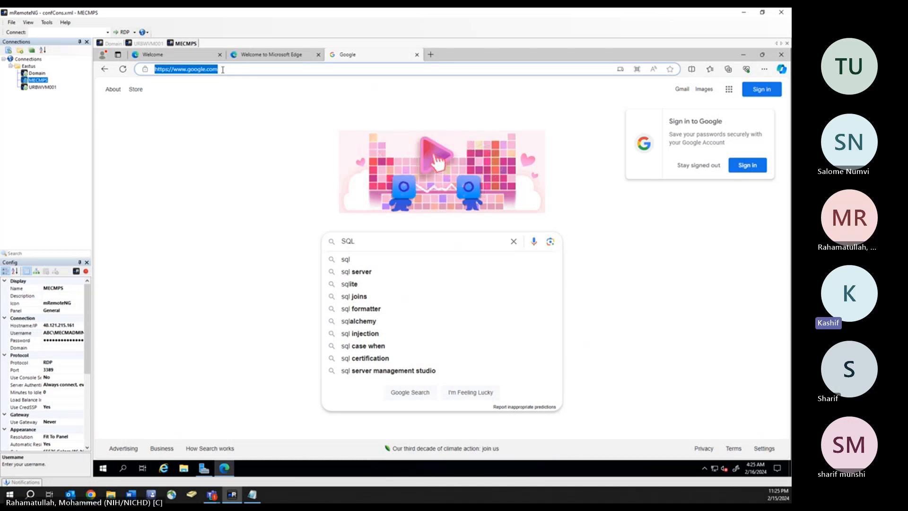
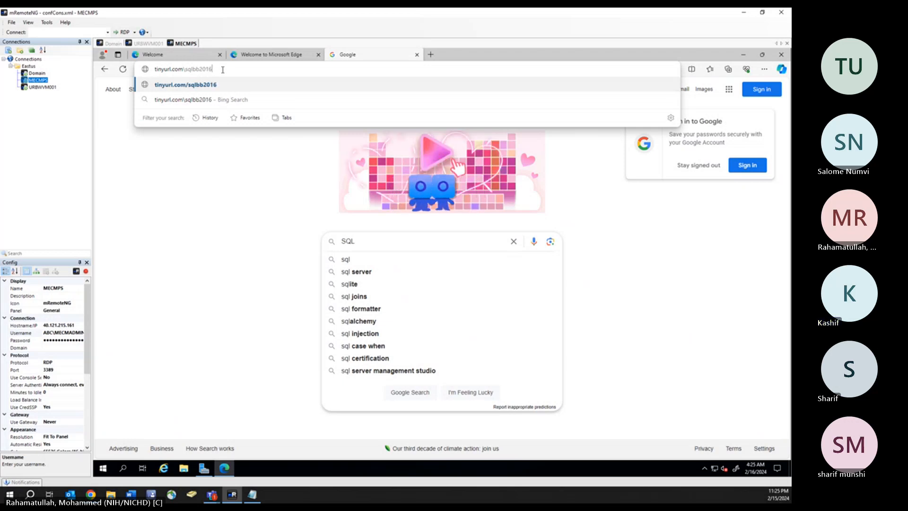
{"action": "key", "text": "Return"}
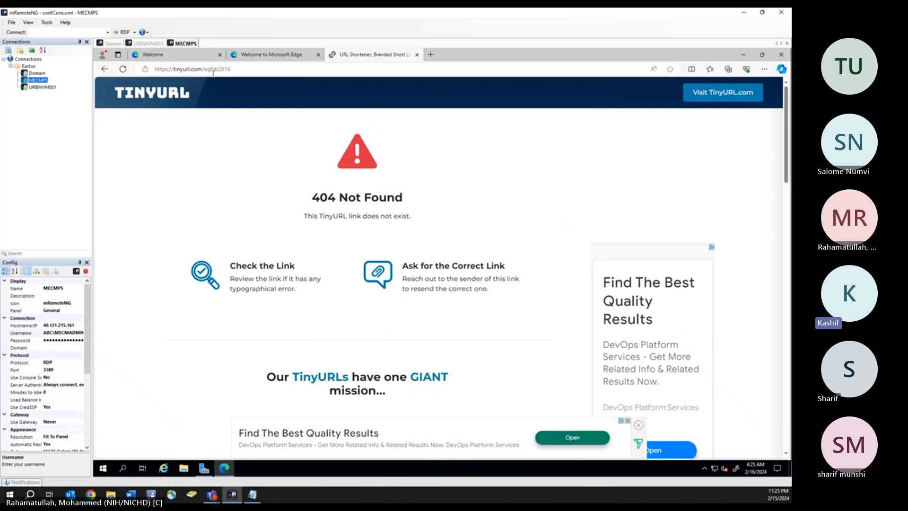
{"action": "left_click", "coordinate": [217, 71]}
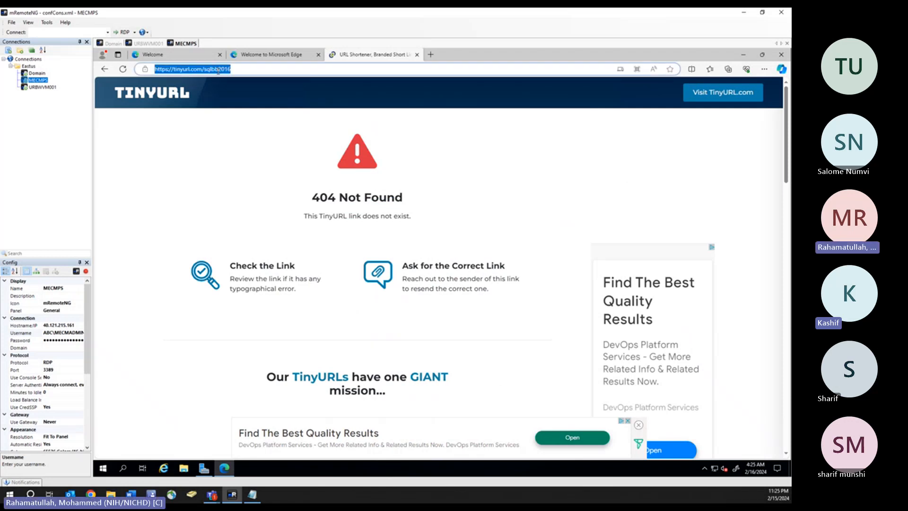
{"action": "left_click", "coordinate": [218, 70]}
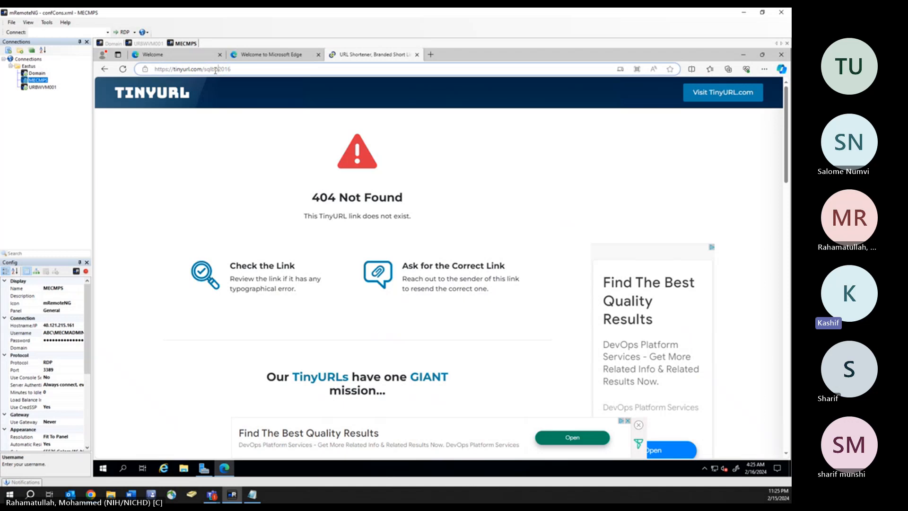
{"action": "left_click", "coordinate": [215, 70]}
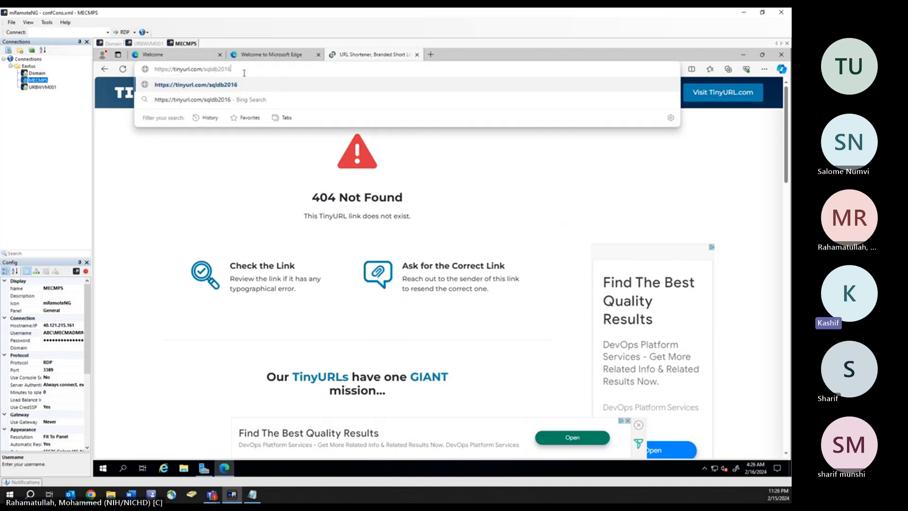
{"action": "key", "text": "Return"}
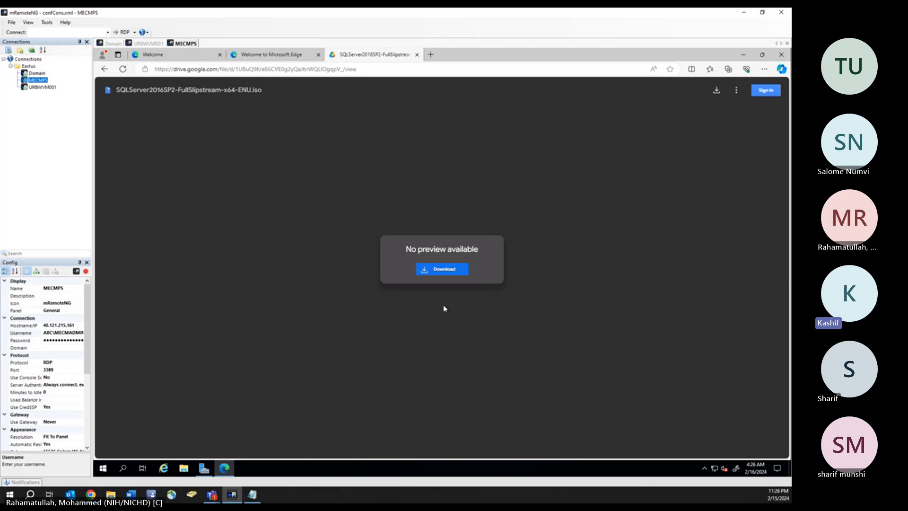
- Download the 2.8 GB SQL Server 2016 SP2 ISO despite the virus-scan warning, then start a new tinyurl.com address
{"action": "left_click", "coordinate": [449, 273]}
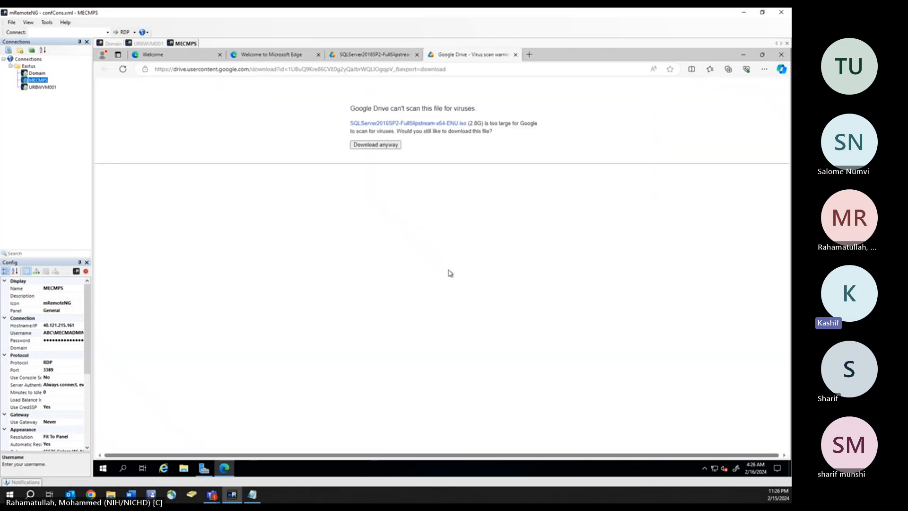
{"action": "left_click", "coordinate": [388, 146]}
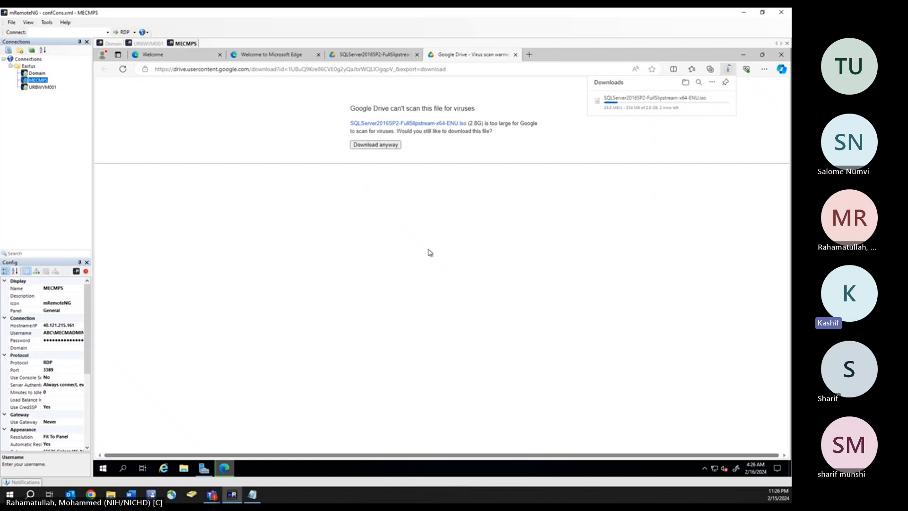
{"action": "left_click", "coordinate": [529, 56]}
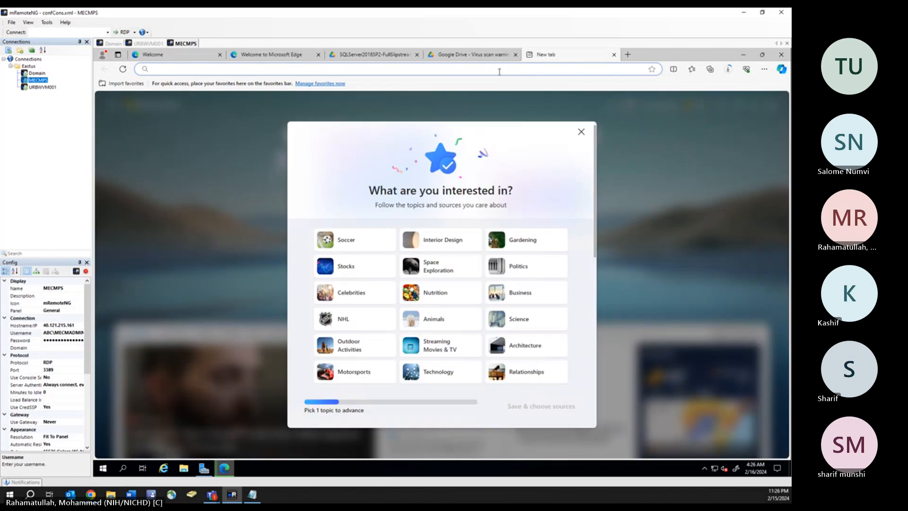
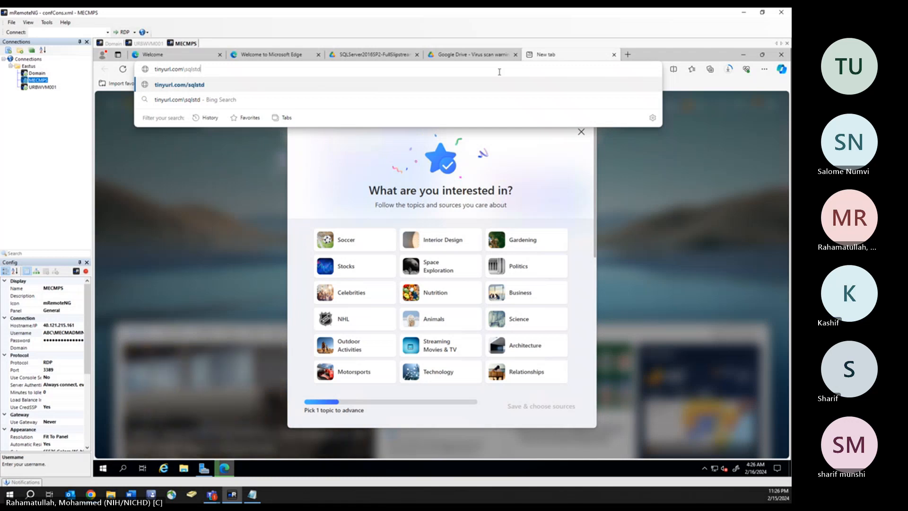
{"action": "key", "text": "Return"}
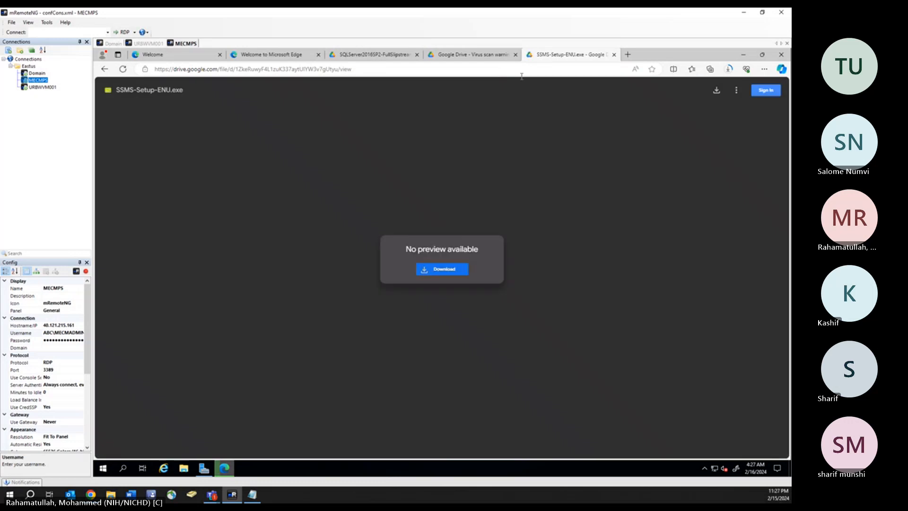
{"action": "left_click", "coordinate": [448, 271]}
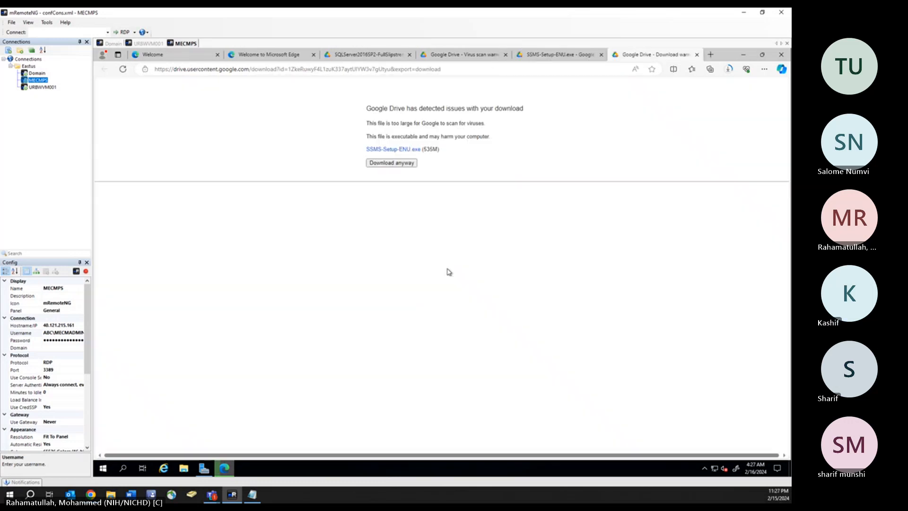
- Confirm Download anyway for SSMS-Setup-ENU.exe and let it finish downloading
{"action": "left_click", "coordinate": [398, 167]}
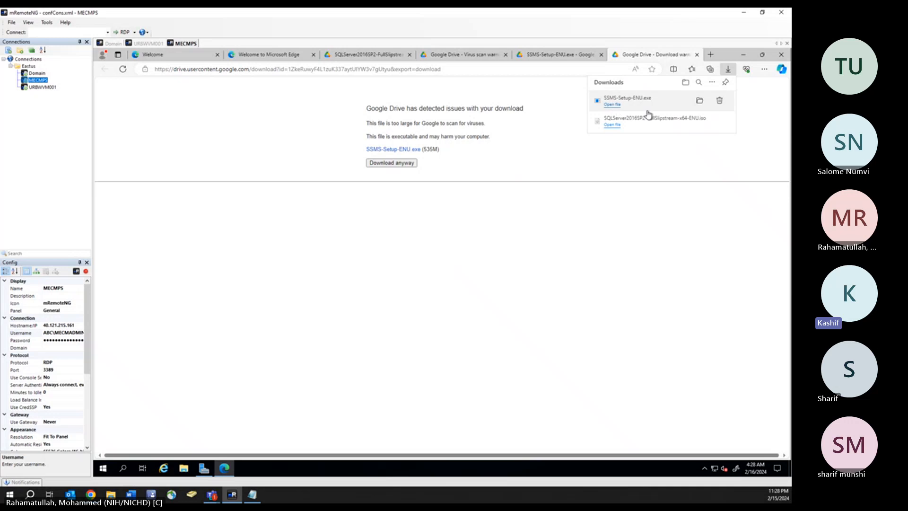
- Open the downloaded SQL Server ISO and approve the prompts to mount it as drive E:
{"action": "left_click", "coordinate": [632, 122]}
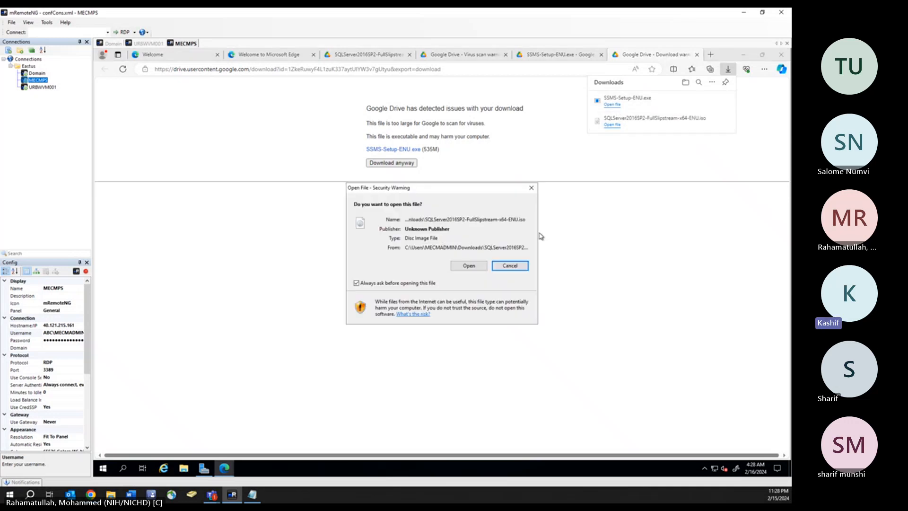
{"action": "left_click", "coordinate": [476, 269]}
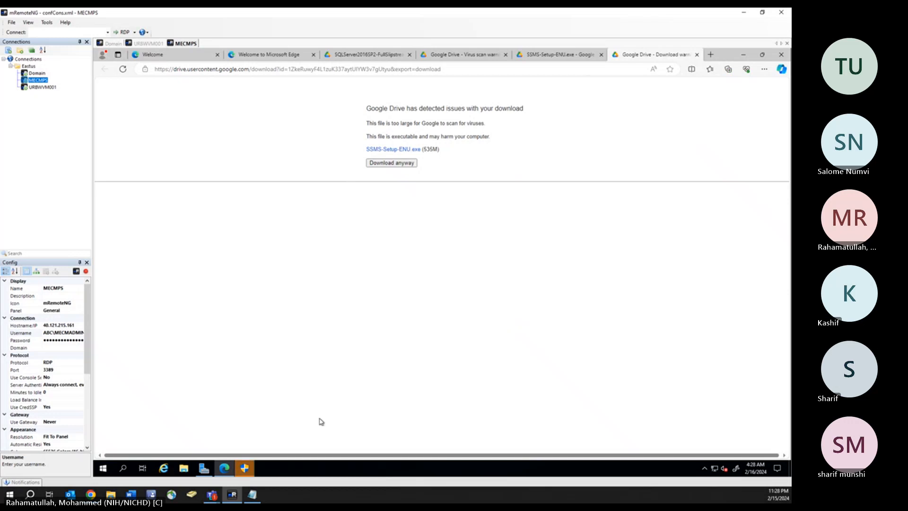
{"action": "left_click", "coordinate": [246, 468]}
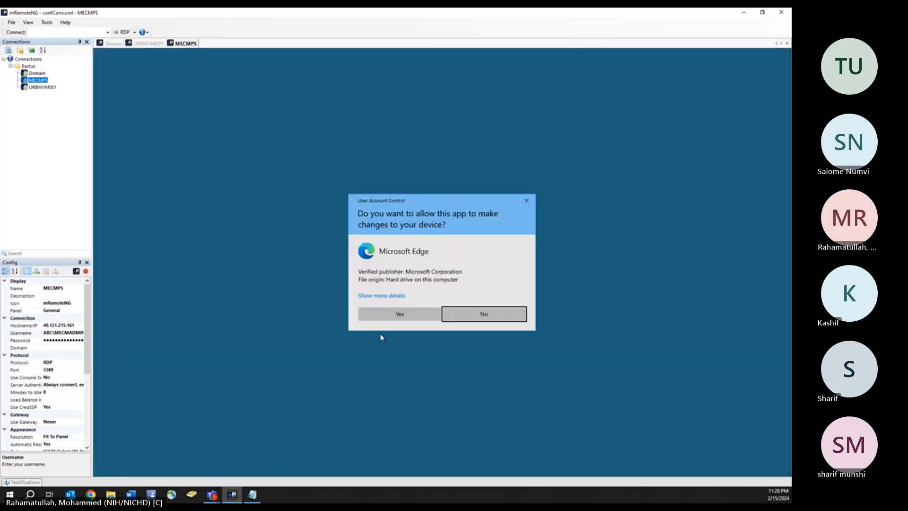
{"action": "left_click", "coordinate": [397, 315]}
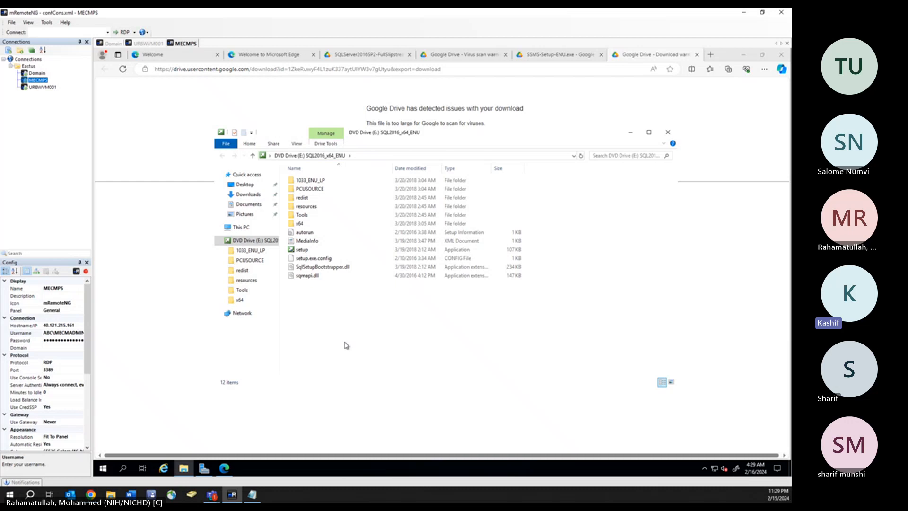
- Run setup from the mounted SQL2016_x64_ENU drive and allow it through User Account Control
{"action": "double_click", "coordinate": [298, 250]}
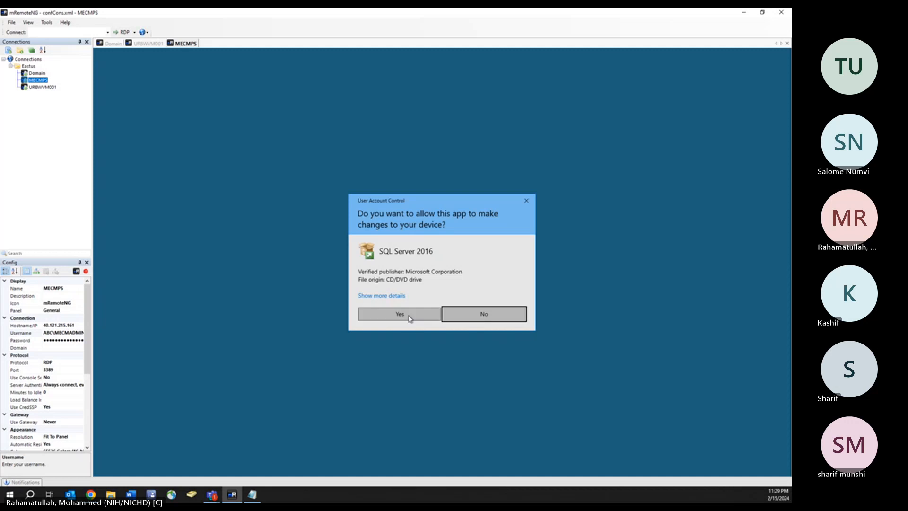
{"action": "left_click", "coordinate": [409, 316]}
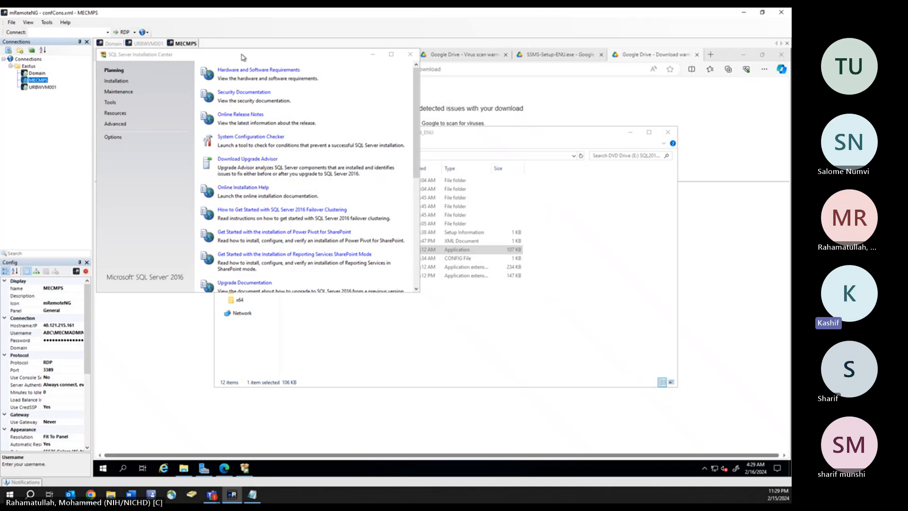
- Start a new SQL Server stand-alone installation from the Installation Center
{"action": "left_click", "coordinate": [120, 82]}
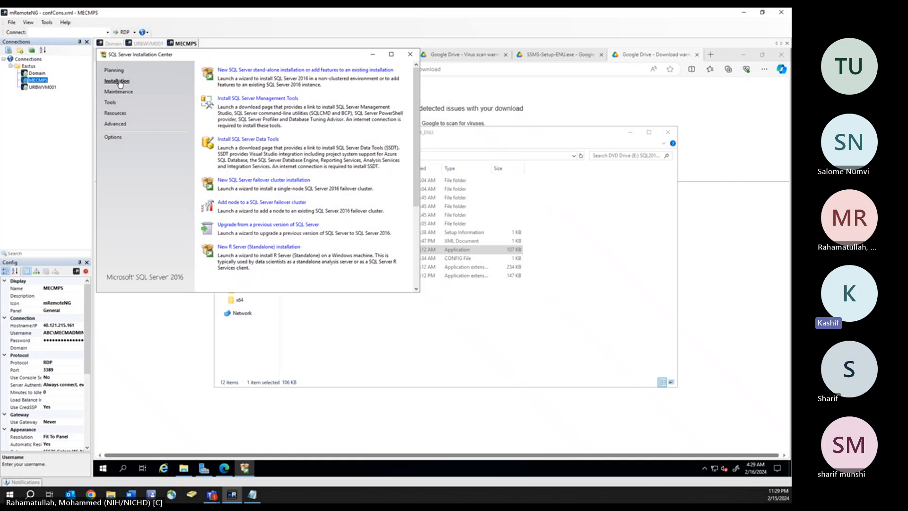
{"action": "left_click", "coordinate": [256, 71]}
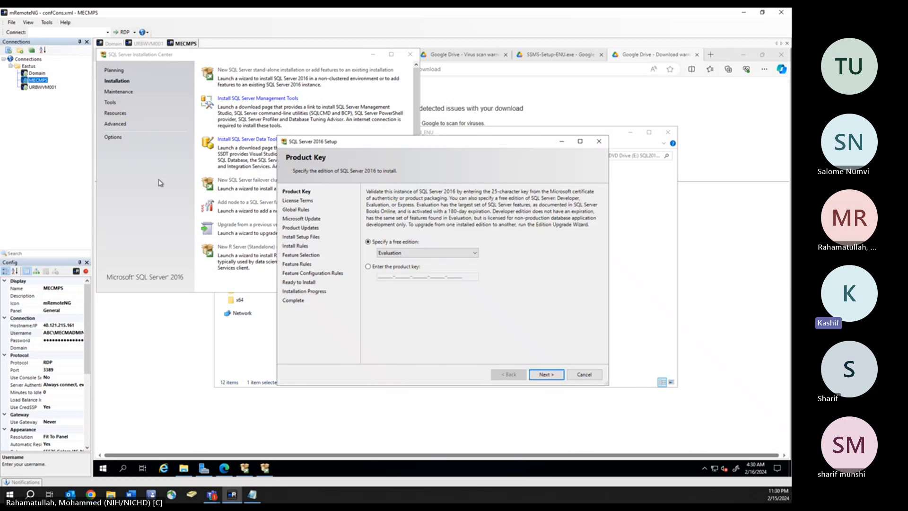
- Keep the Evaluation edition, accept the license terms, and advance past Microsoft Update, setup files and install rules
{"action": "left_click", "coordinate": [546, 375]}
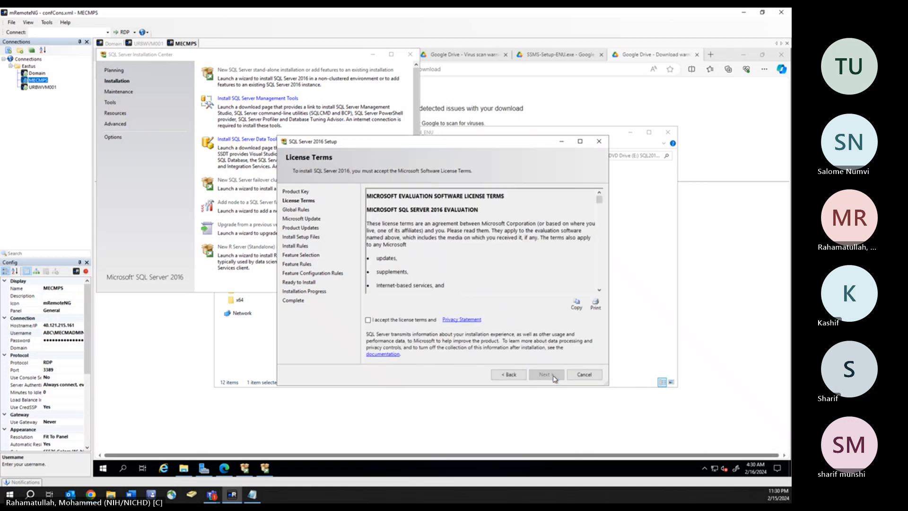
{"action": "left_click", "coordinate": [367, 321]}
{"action": "left_click", "coordinate": [546, 374]}
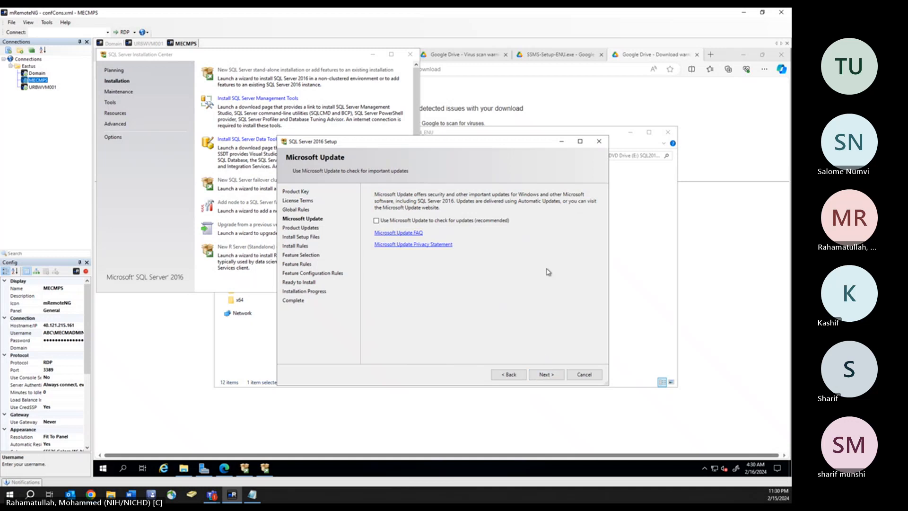
{"action": "left_click", "coordinate": [545, 375]}
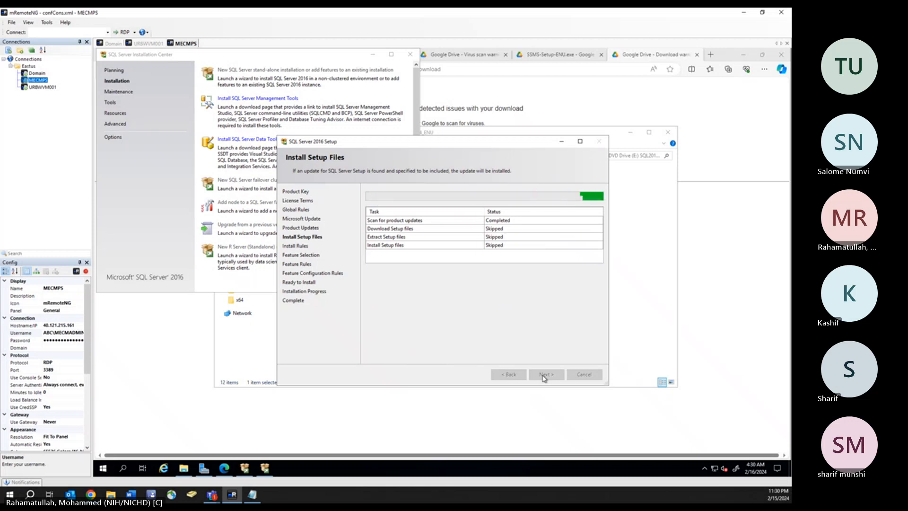
{"action": "left_click", "coordinate": [544, 376]}
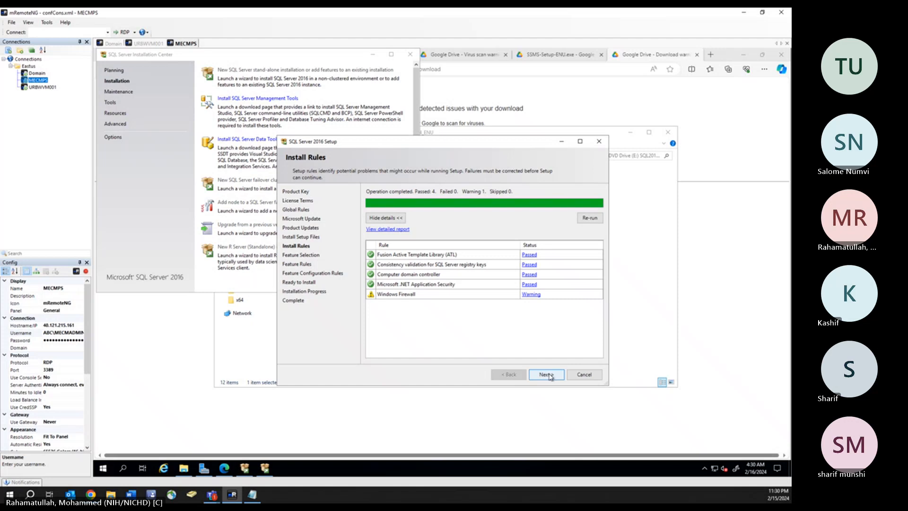
{"action": "left_click", "coordinate": [552, 376]}
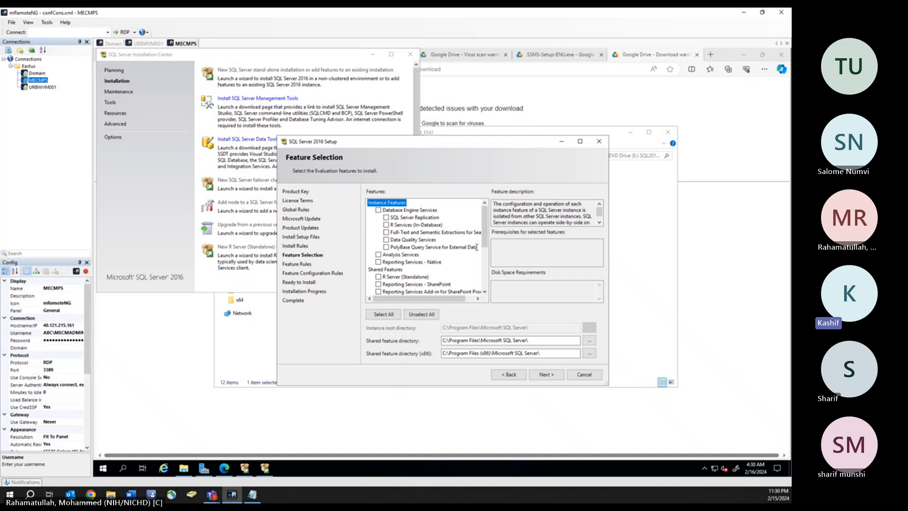
- Select Database Engine Services and Reporting Services - Native as the features to install
{"action": "left_click", "coordinate": [378, 210]}
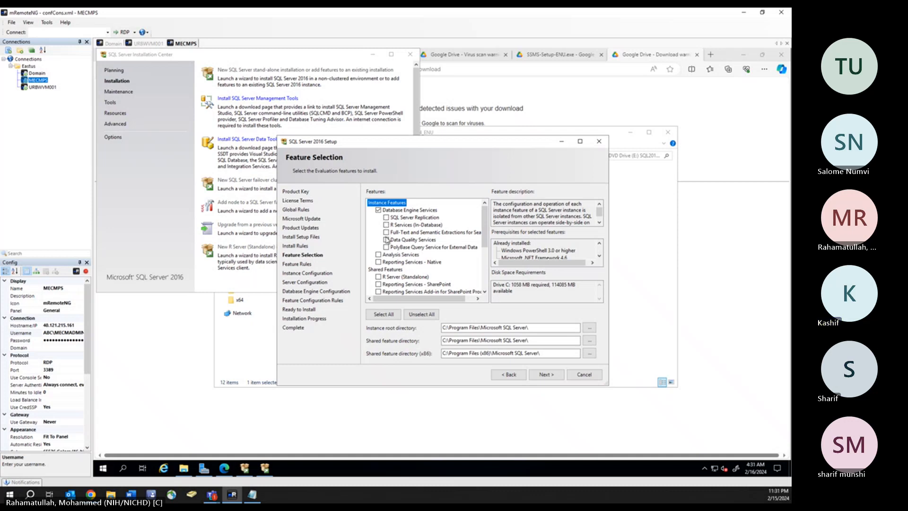
{"action": "left_click", "coordinate": [379, 262]}
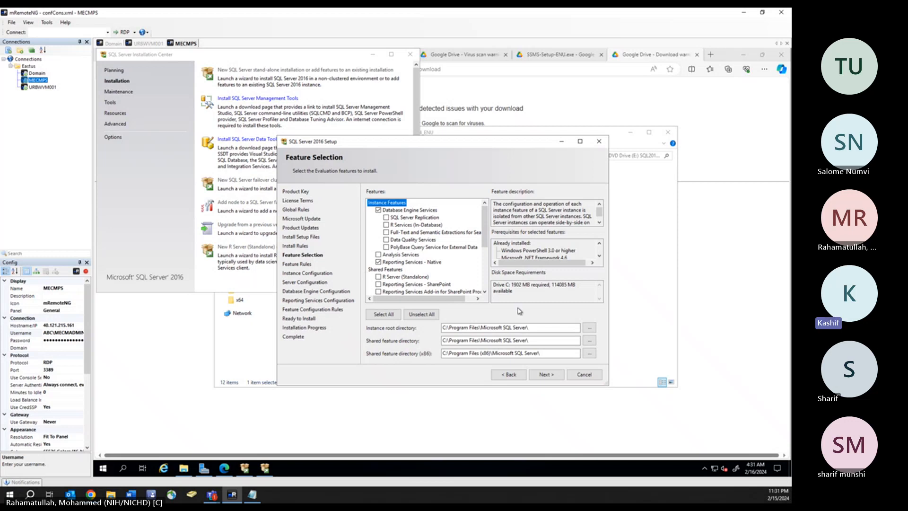
{"action": "left_click", "coordinate": [549, 374]}
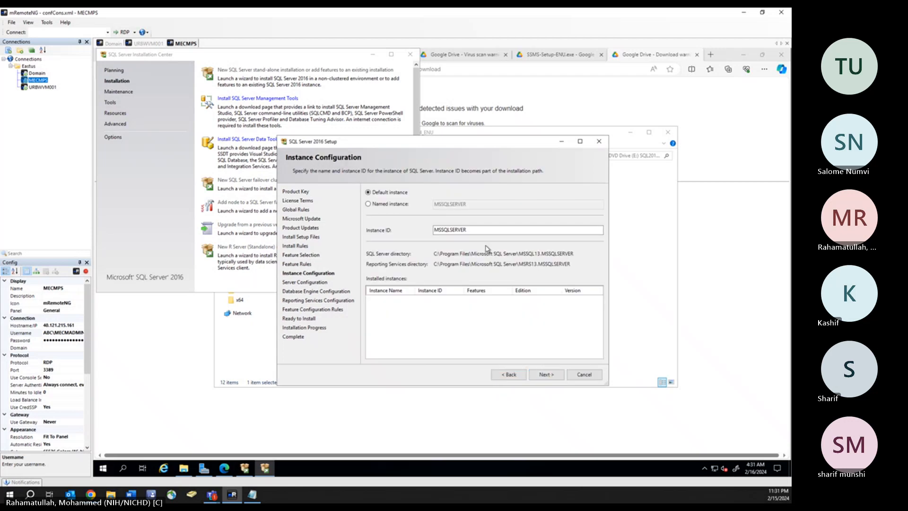
- Keep the default MSSQLSERVER instance and move on to Server Configuration
{"action": "left_click", "coordinate": [547, 375]}
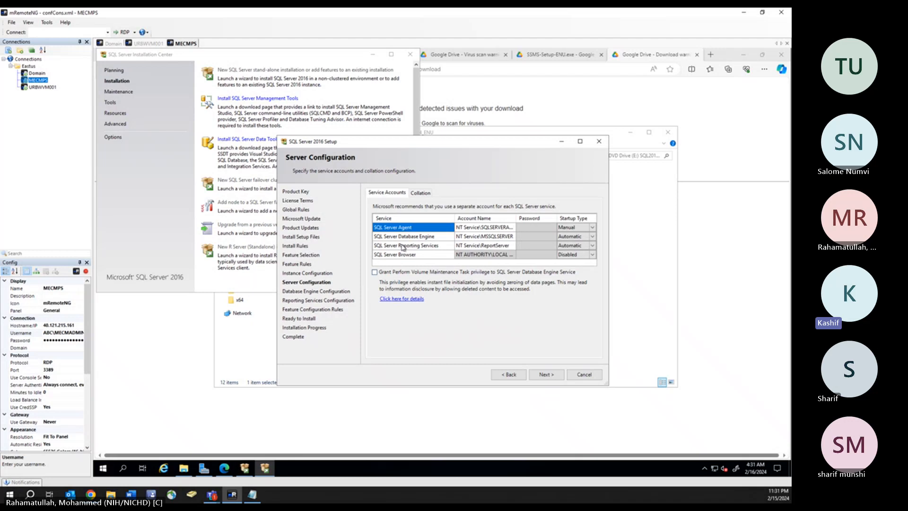
- Clear the existing SQL Server Agent, Database Engine and Reporting Services account names
{"action": "left_click", "coordinate": [464, 238]}
{"action": "left_click", "coordinate": [474, 228]}
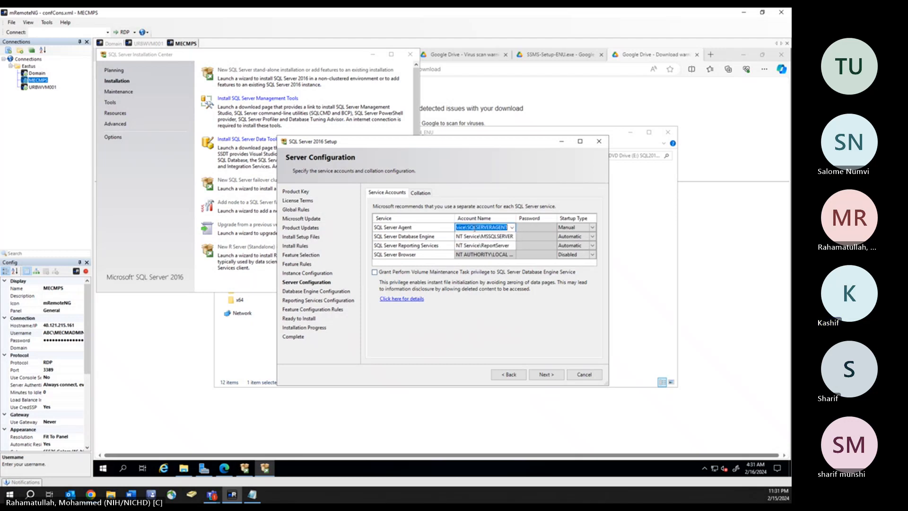
{"action": "key", "text": "BackSpace"}
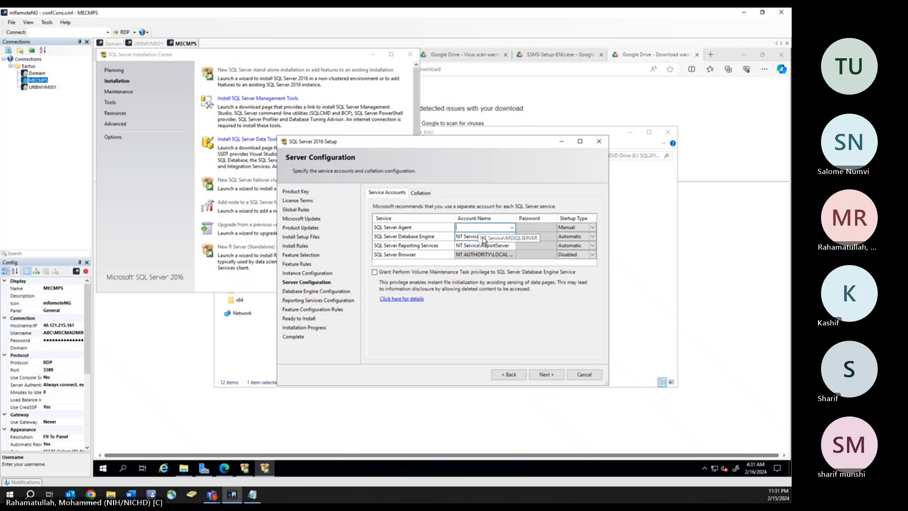
{"action": "left_click", "coordinate": [461, 238]}
{"action": "key", "text": "BackSpace"}
{"action": "left_click", "coordinate": [470, 246]}
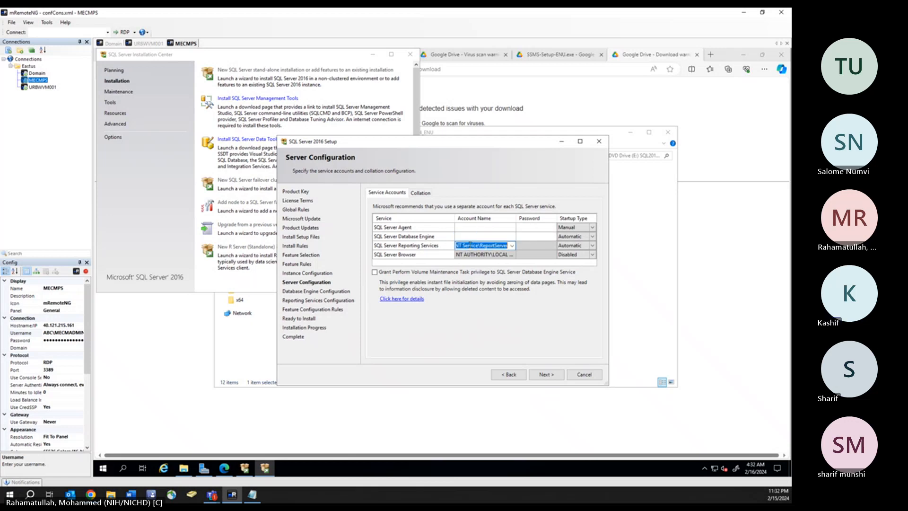
{"action": "key", "text": "BackSpace"}
{"action": "left_click", "coordinate": [472, 258]}
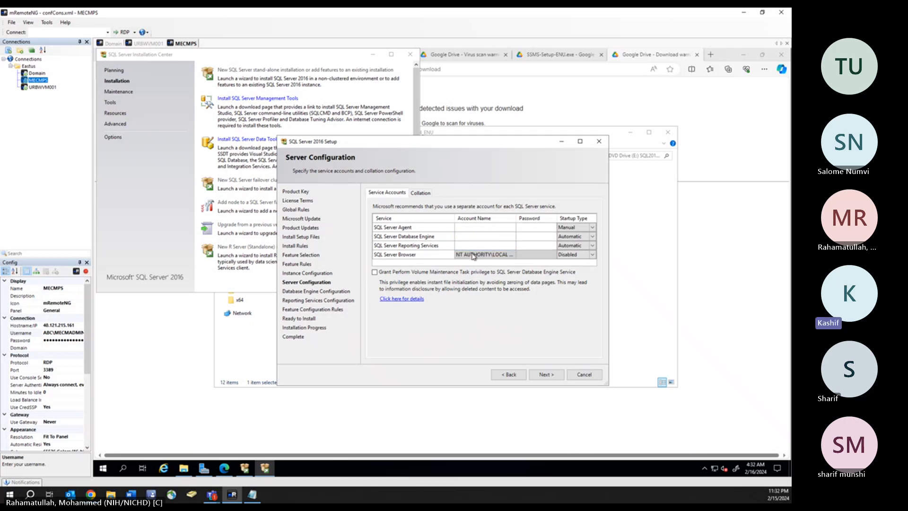
- Set the Agent, Database Engine and Reporting Services accounts to ABC\MECMADMIN
{"action": "left_click", "coordinate": [472, 228]}
{"action": "type", "text": "M"}
{"action": "key", "text": "BackSpace"}
{"action": "type", "text": "ABC\\MECMADMIN"}
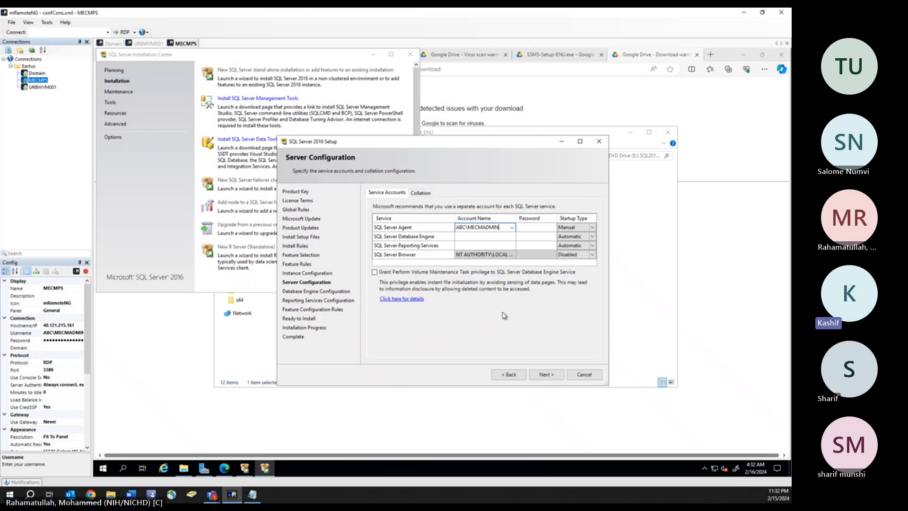
{"action": "left_click", "coordinate": [477, 238]}
{"action": "left_click", "coordinate": [468, 237]}
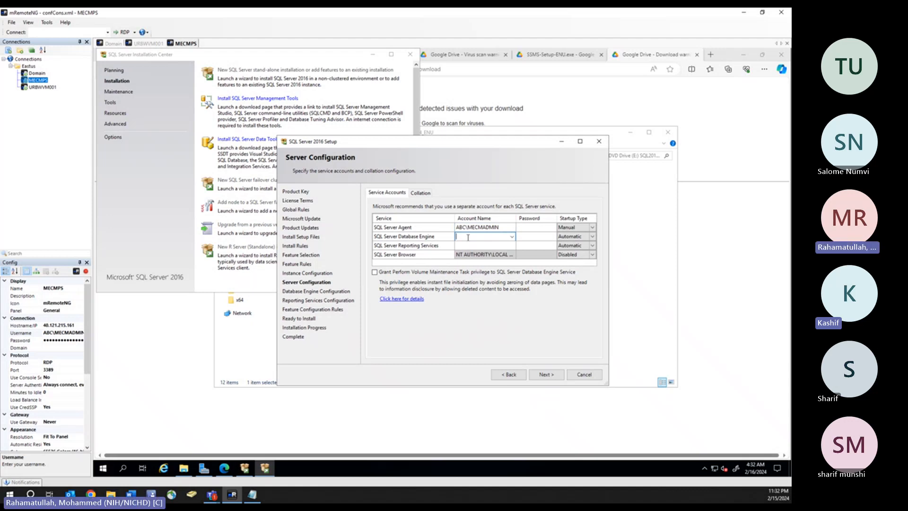
{"action": "type", "text": "AB"}
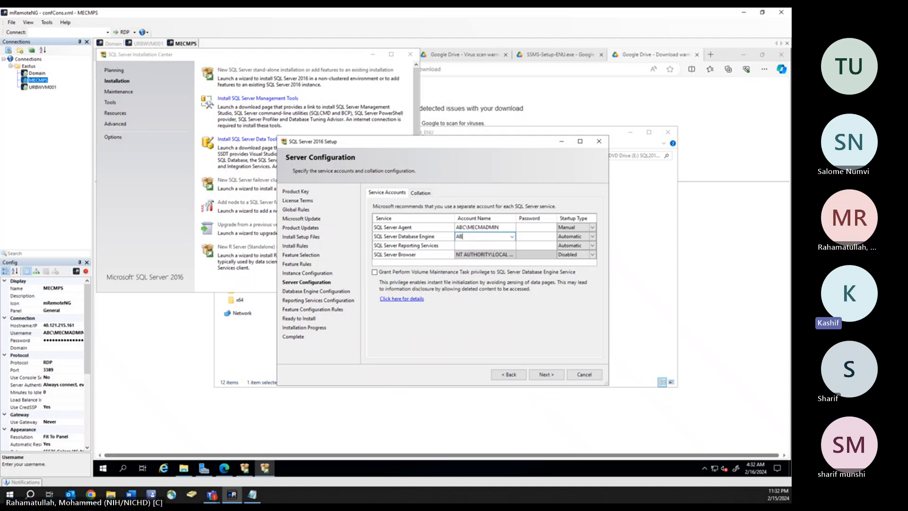
{"action": "type", "text": "C\\MECMADM"}
{"action": "type", "text": "IN"}
{"action": "left_click", "coordinate": [464, 247]}
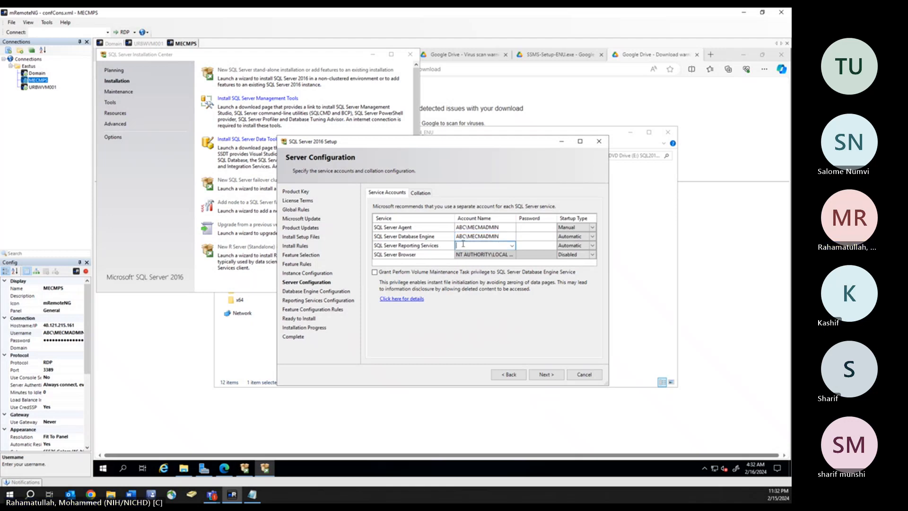
{"action": "type", "text": "ABC\\MECMADMIN"}
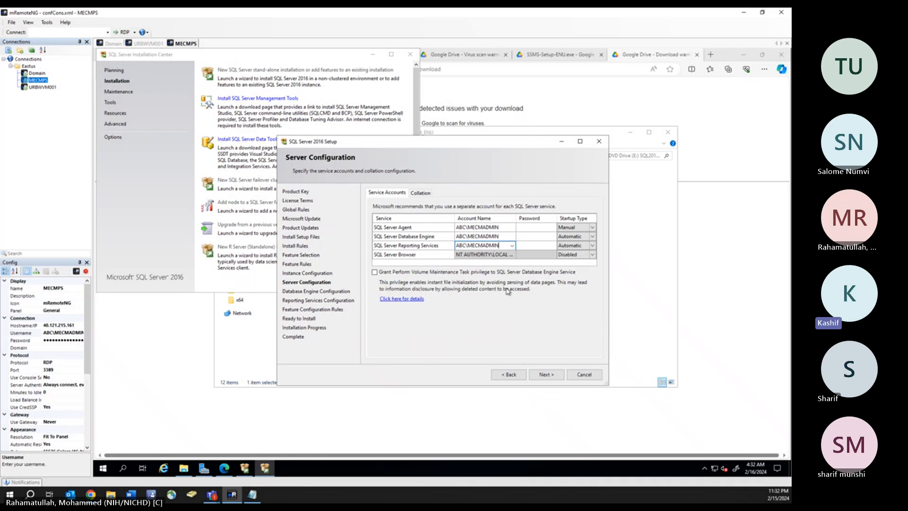
- Enter the account password for each of the three services
{"action": "left_click", "coordinate": [532, 228]}
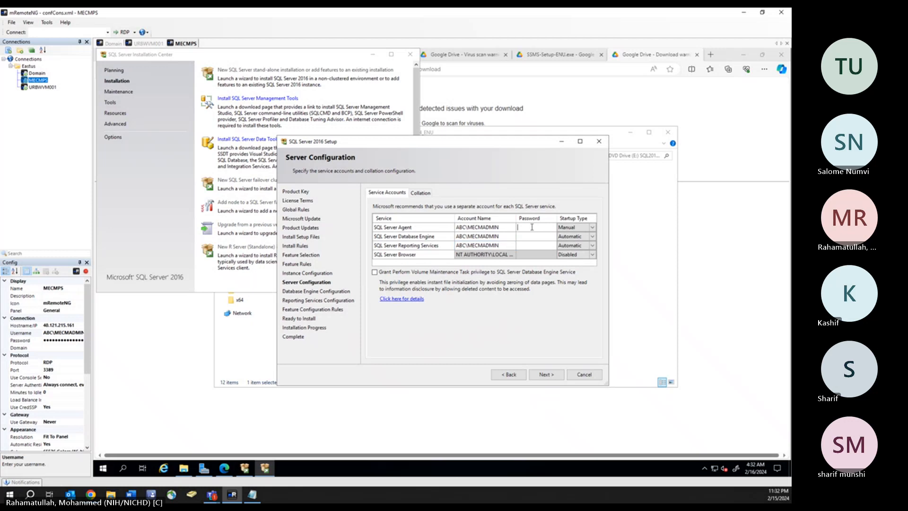
{"action": "type", "text": "*****"}
{"action": "type", "text": "**********"}
{"action": "left_click", "coordinate": [530, 236]}
{"action": "type", "text": "*************"}
{"action": "left_click", "coordinate": [530, 246]}
{"action": "type", "text": "**************"}
- Set the SQL Server Agent startup type to Automatic
{"action": "left_click", "coordinate": [595, 229]}
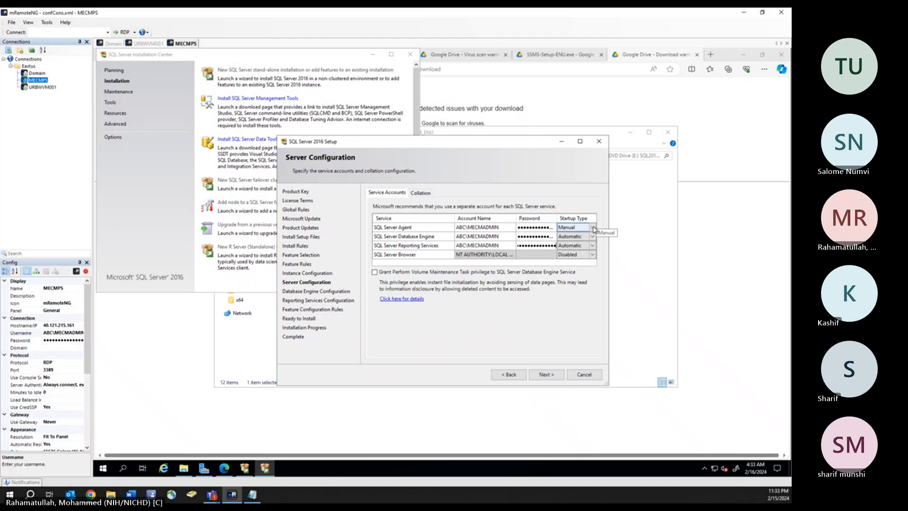
{"action": "left_click", "coordinate": [592, 227]}
{"action": "left_click", "coordinate": [580, 236]}
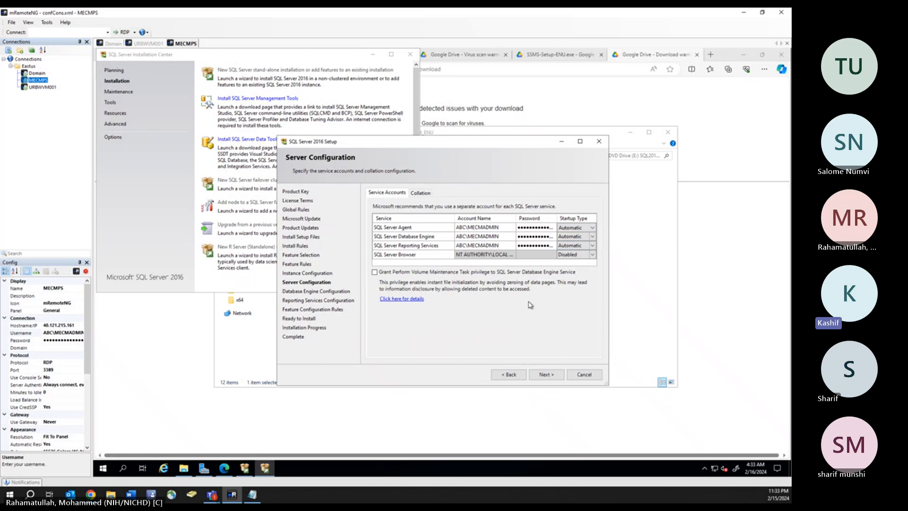
- Add the current user as SQL Server administrator and keep Reporting Services on Install and configure
{"action": "left_click", "coordinate": [553, 373]}
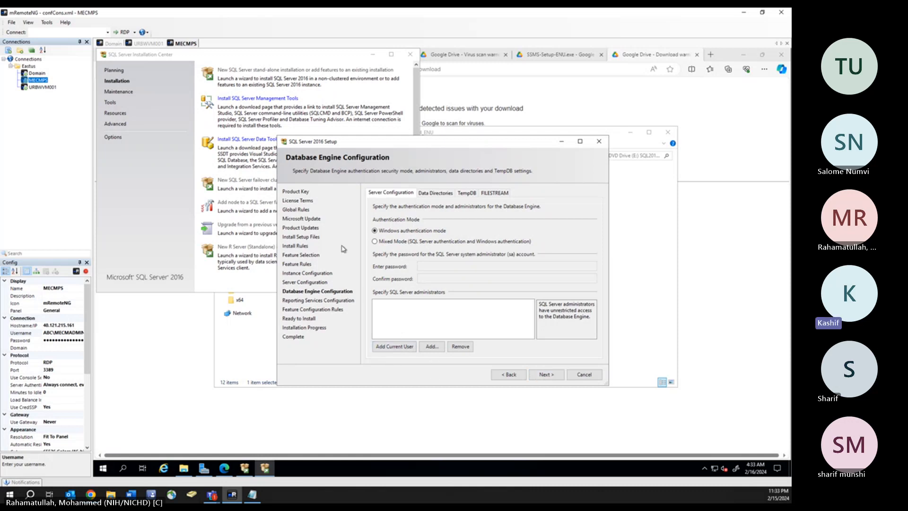
{"action": "left_click", "coordinate": [402, 347]}
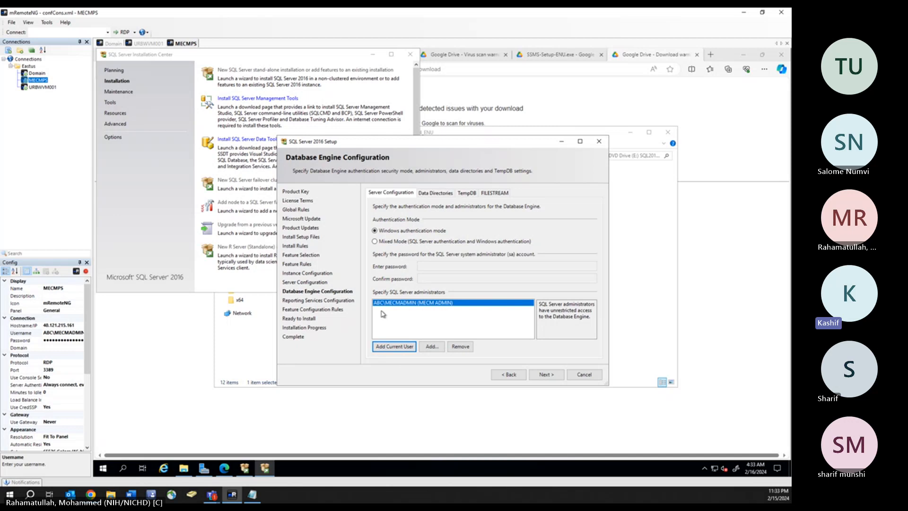
{"action": "left_click", "coordinate": [551, 376]}
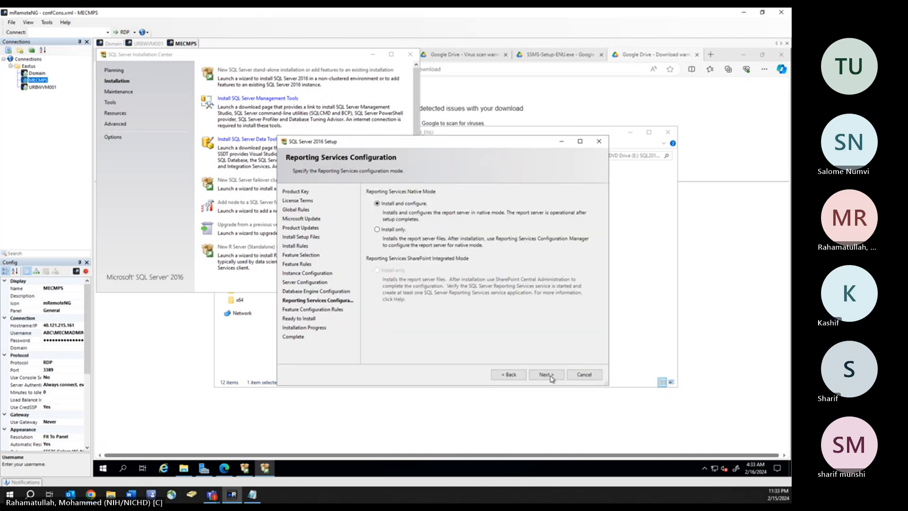
{"action": "left_click", "coordinate": [550, 376]}
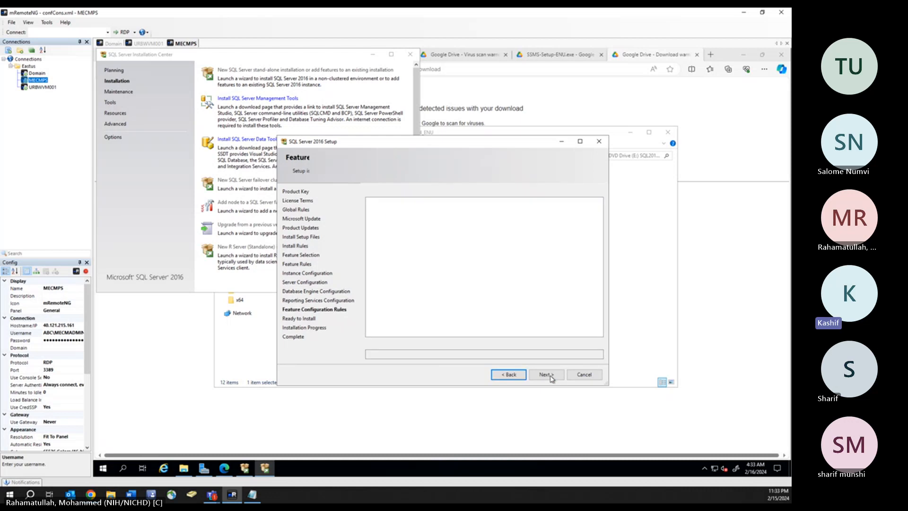
- Start the SQL Server installation, then switch to the Domain remote session
{"action": "left_click", "coordinate": [548, 375]}
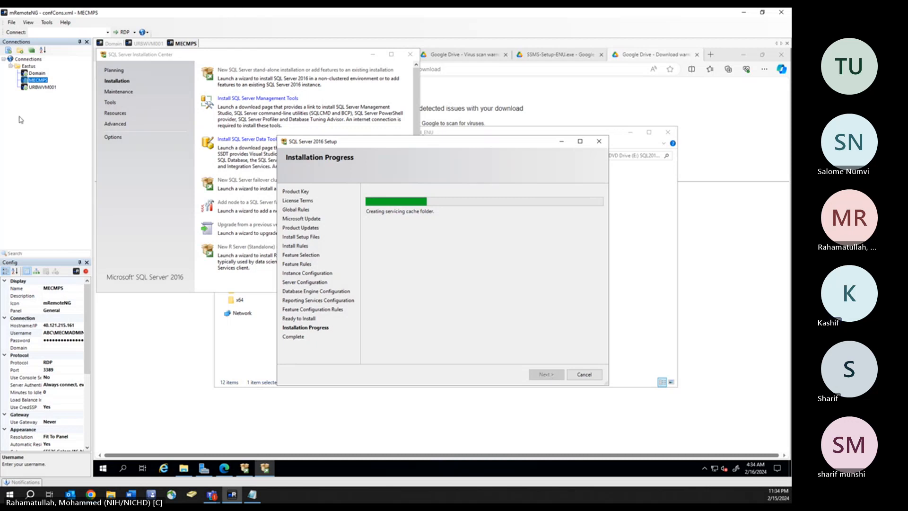
{"action": "left_click", "coordinate": [40, 73]}
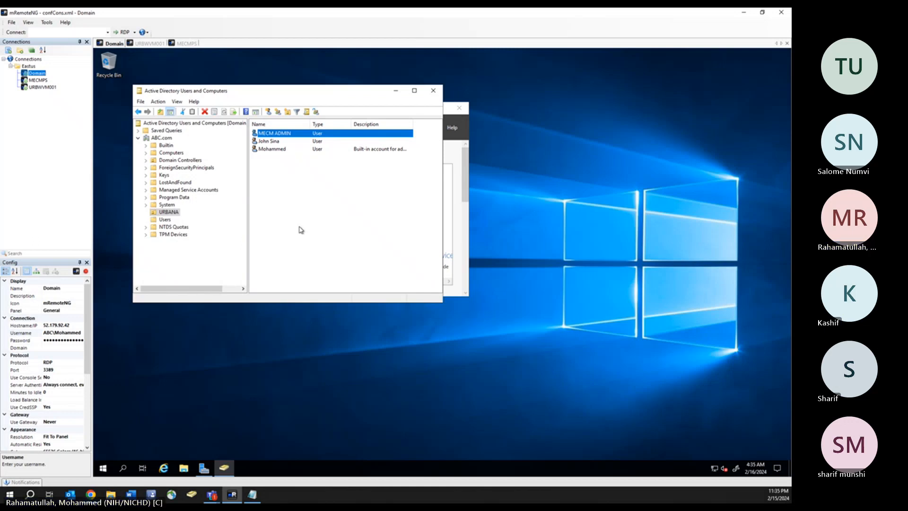
- Return to the MECMPS remote session to watch the installation progress
{"action": "left_click", "coordinate": [37, 81]}
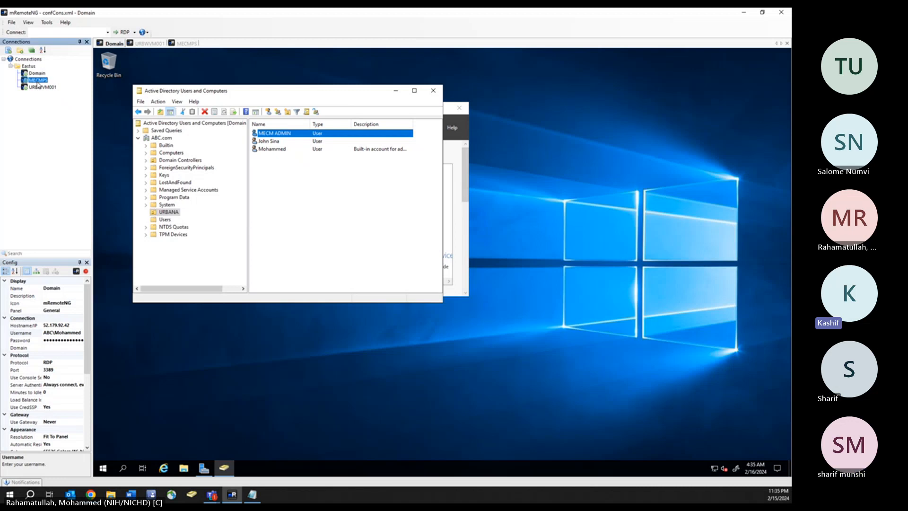
{"action": "double_click", "coordinate": [38, 80]}
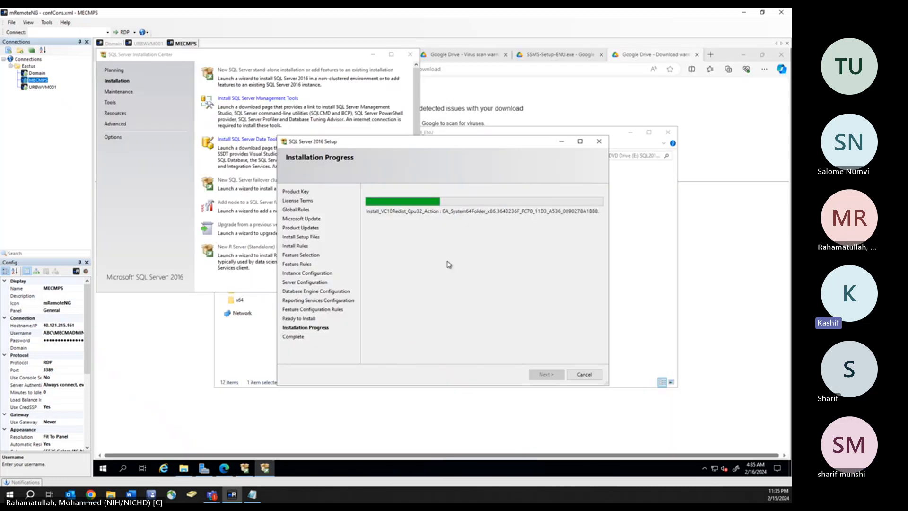